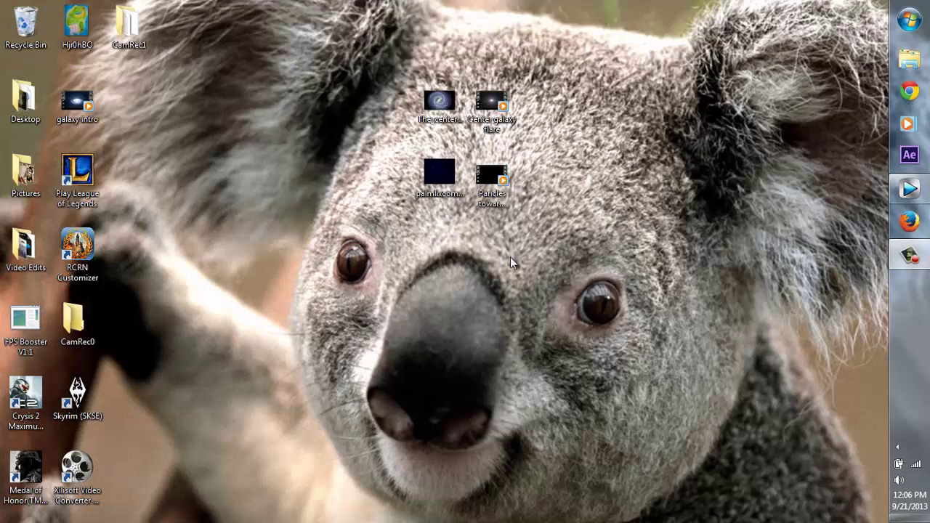
Preview the galaxy picture and the night-sky stars background picture from the desktop, closing each one after viewing
{"action": "left_click", "coordinate": [491, 106]}
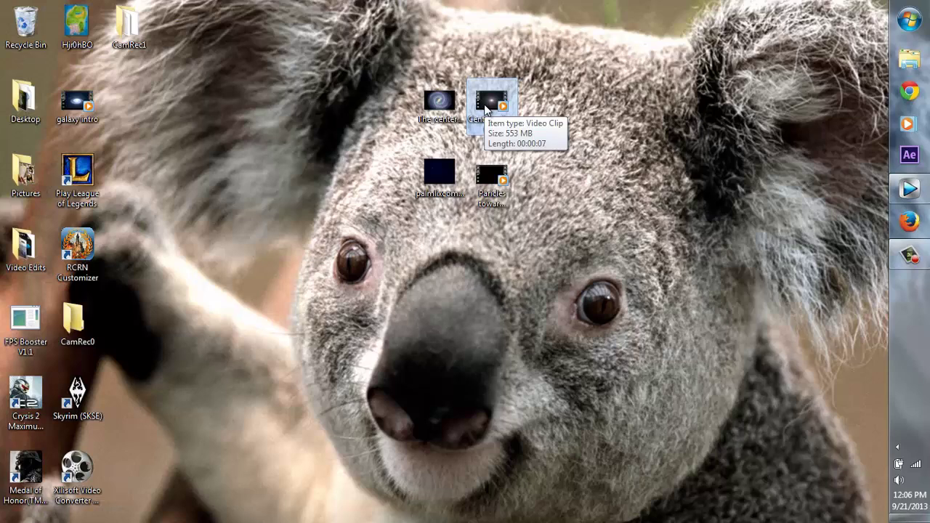
{"action": "left_click", "coordinate": [444, 170]}
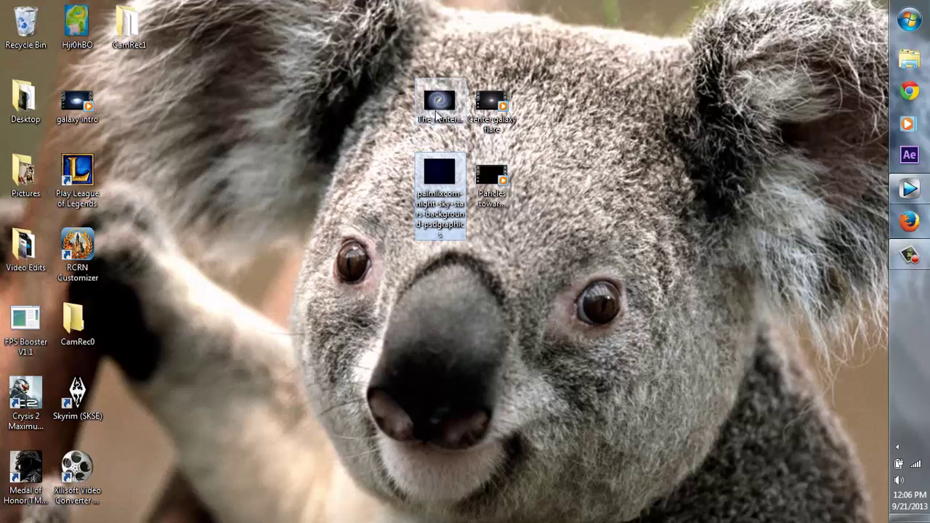
{"action": "left_click", "coordinate": [440, 109]}
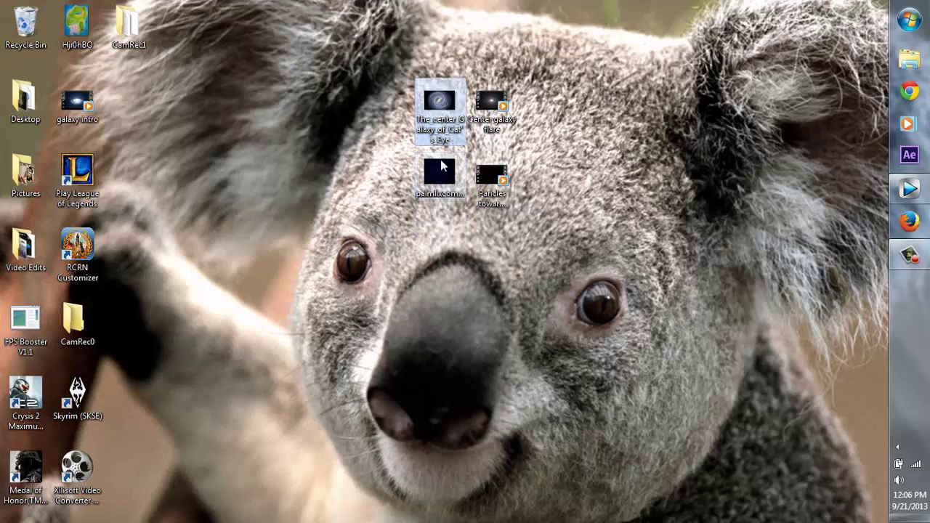
{"action": "double_click", "coordinate": [444, 109]}
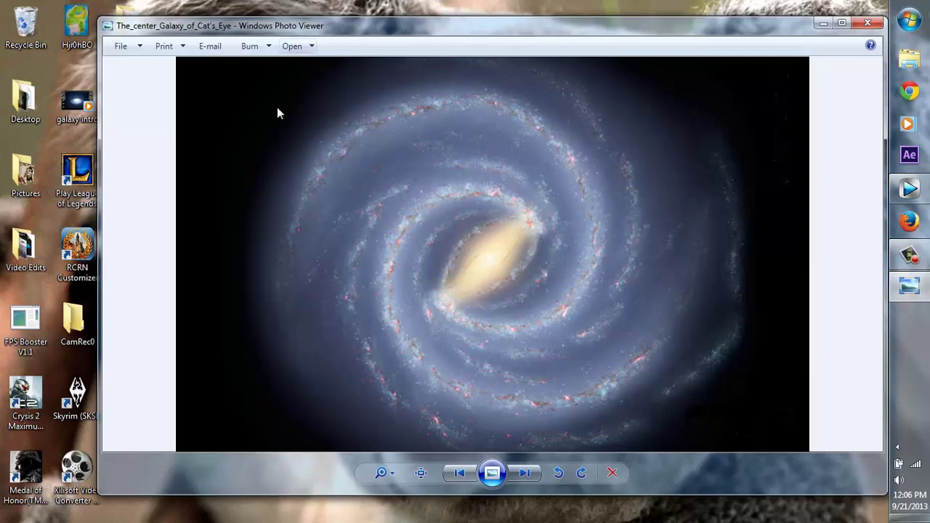
{"action": "left_click", "coordinate": [868, 23]}
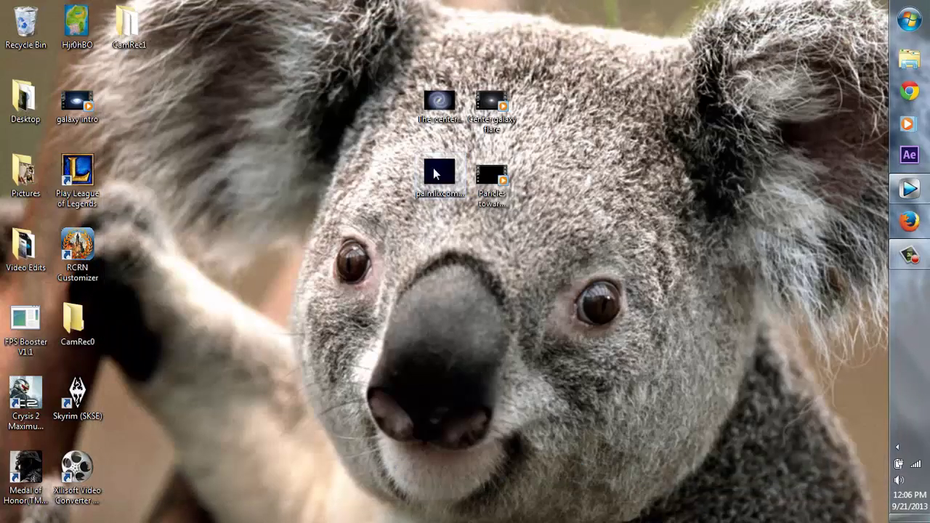
{"action": "double_click", "coordinate": [441, 171]}
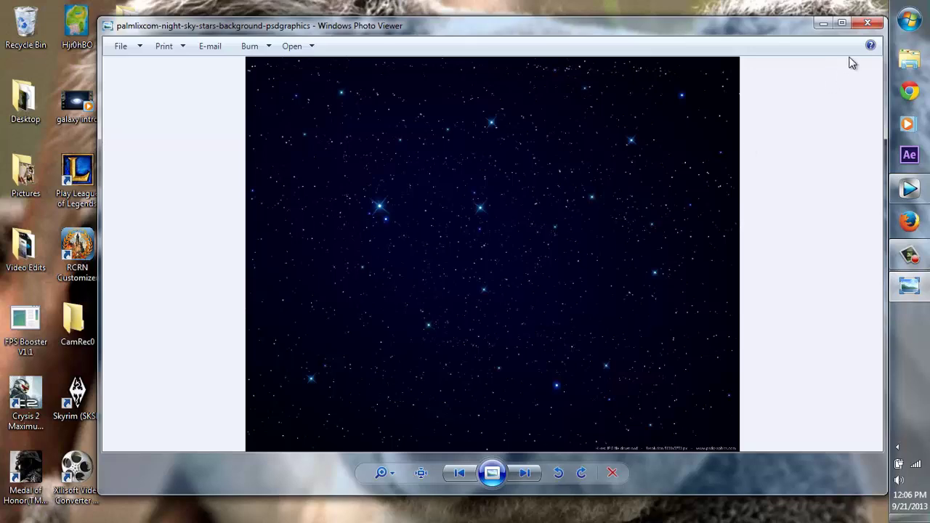
{"action": "left_click", "coordinate": [867, 23]}
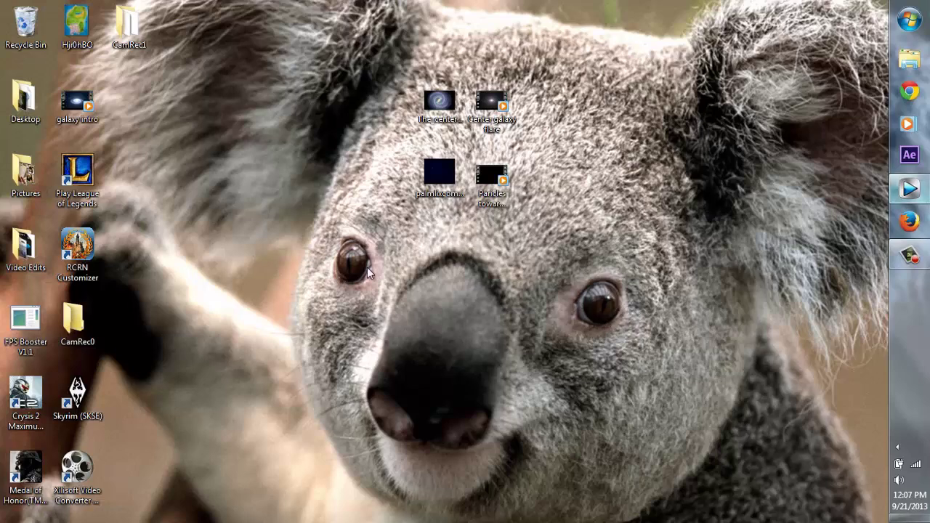
Play the finished galaxy intro video from the desktop and close the player
{"action": "left_click", "coordinate": [80, 105]}
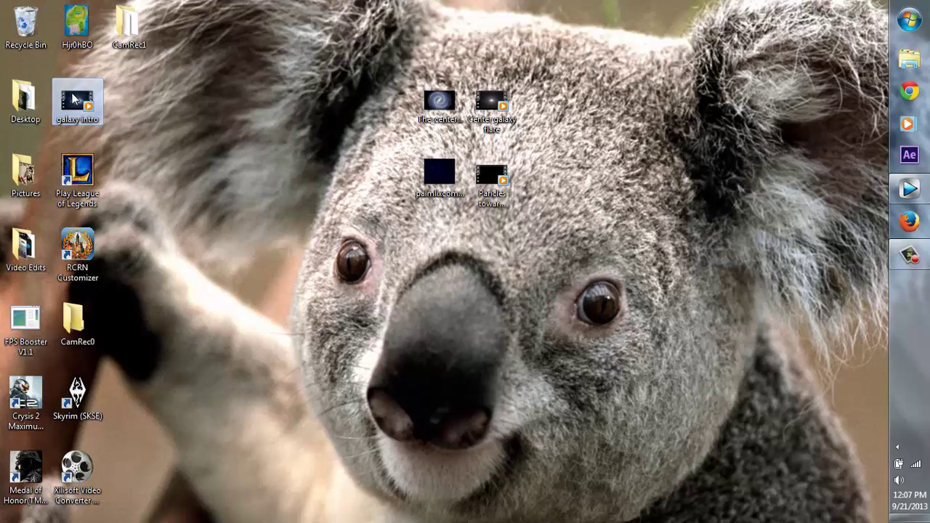
{"action": "key", "text": "Return"}
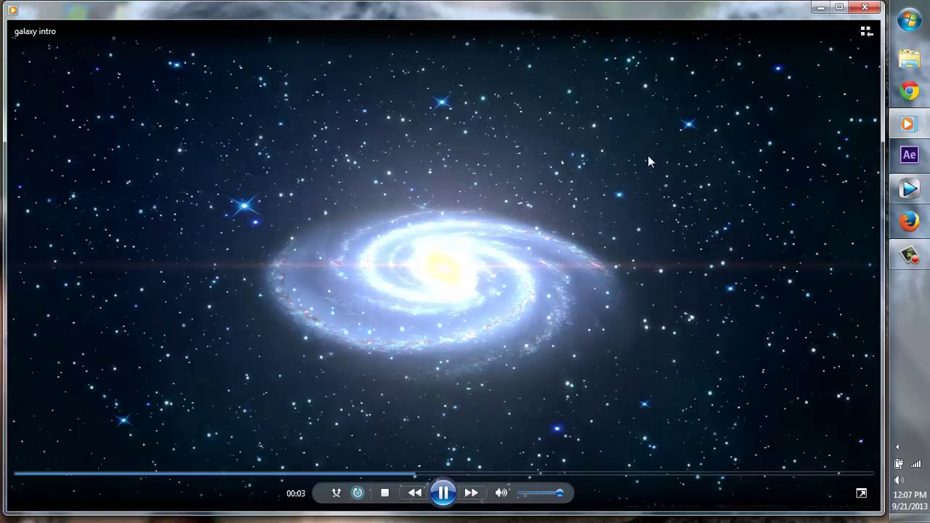
{"action": "key", "text": "alt+F4"}
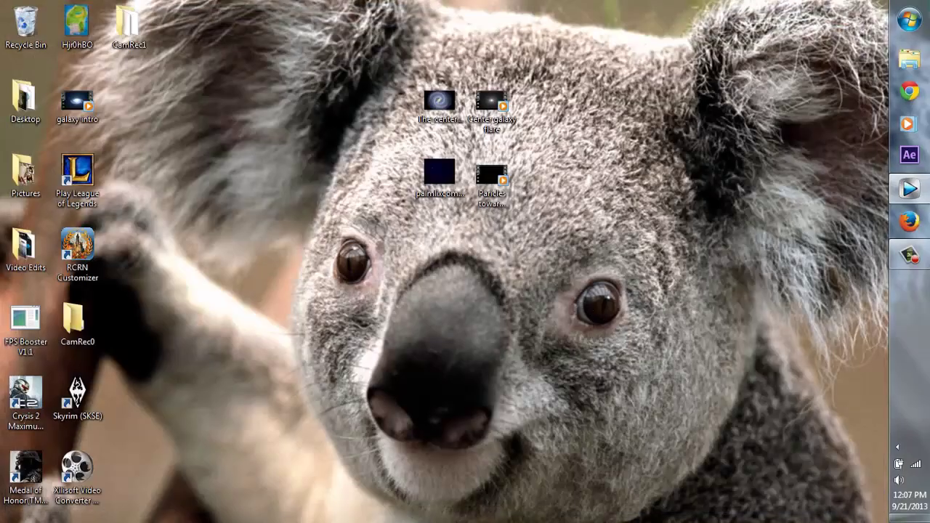
Switch to Vegas Pro, place palmlixcom-night-sky-stars-background-psdgraphics.jpg at the start of track 4, and widen the video preview area
{"action": "left_click", "coordinate": [910, 189]}
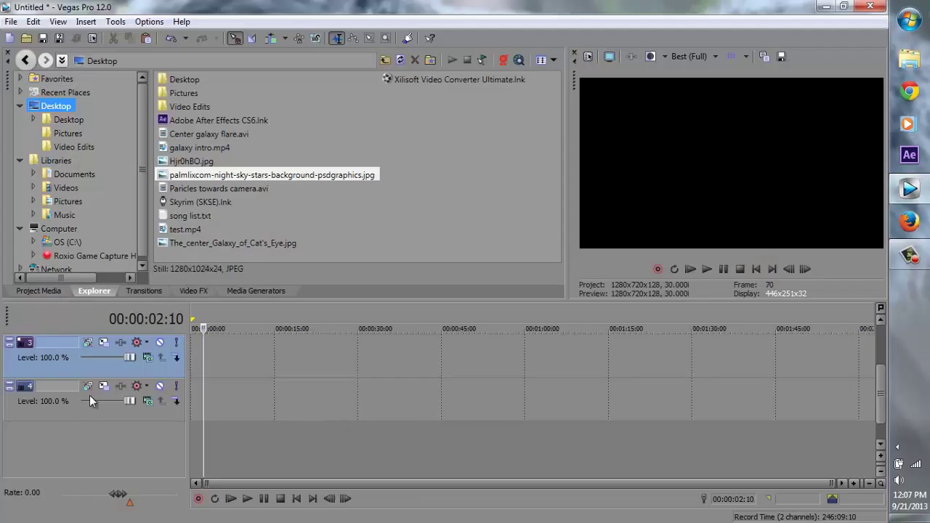
{"action": "left_click_drag", "start_coordinate": [881, 393], "coordinate": [858, 431]}
{"action": "left_click", "coordinate": [203, 409]}
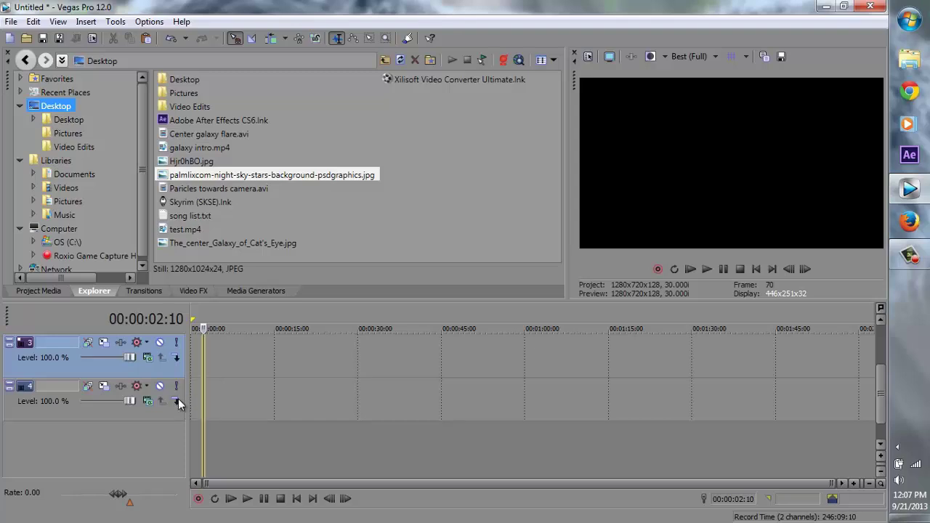
{"action": "left_click_drag", "start_coordinate": [179, 405], "coordinate": [183, 398]}
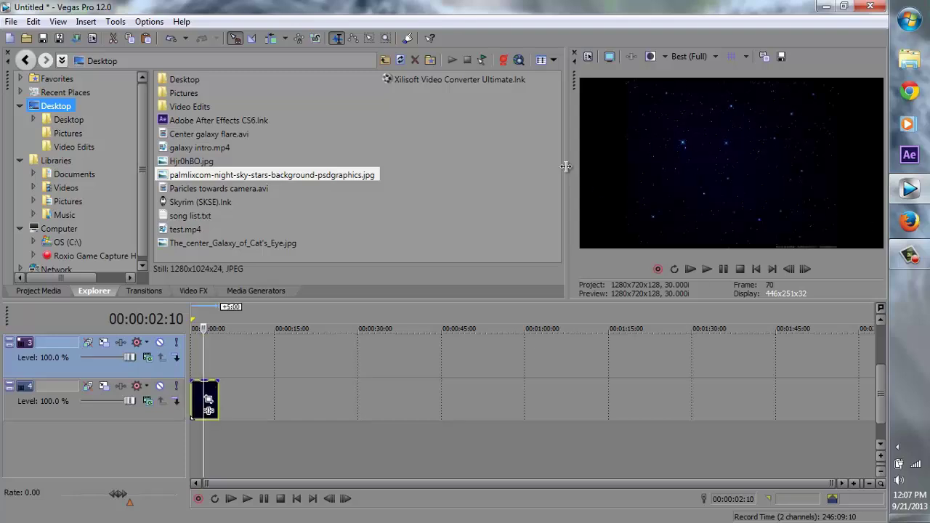
{"action": "left_click_drag", "start_coordinate": [567, 172], "coordinate": [488, 172]}
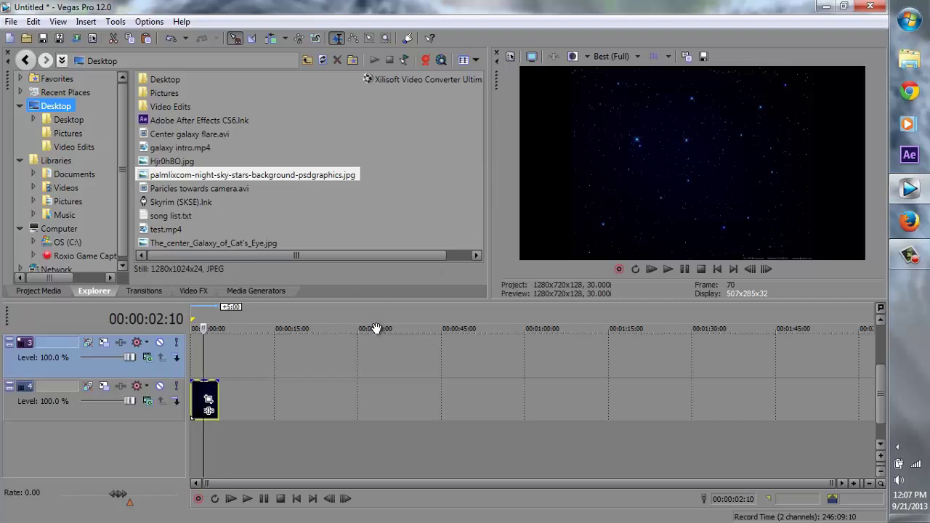
Turn off Maintain aspect ratio and choose Disable resample in the properties of the star background event on track 4
{"action": "right_click", "coordinate": [197, 391]}
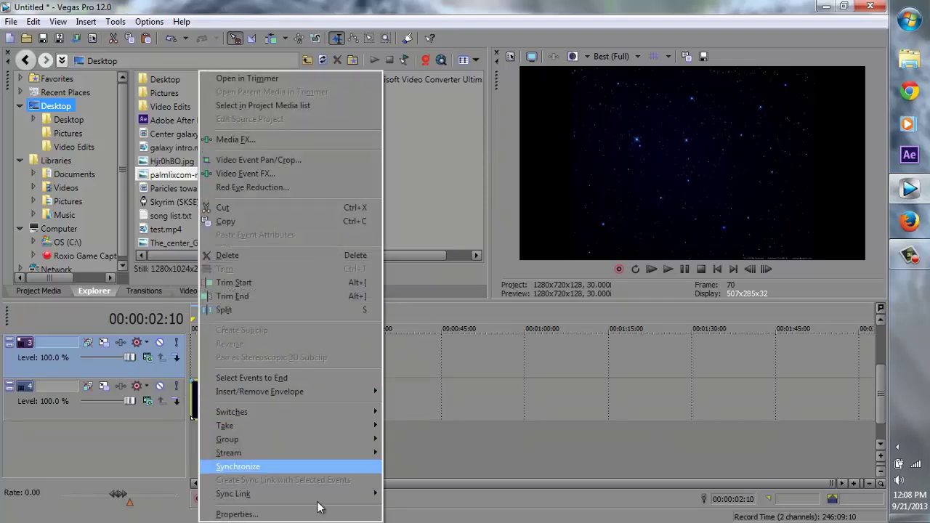
{"action": "left_click", "coordinate": [299, 514]}
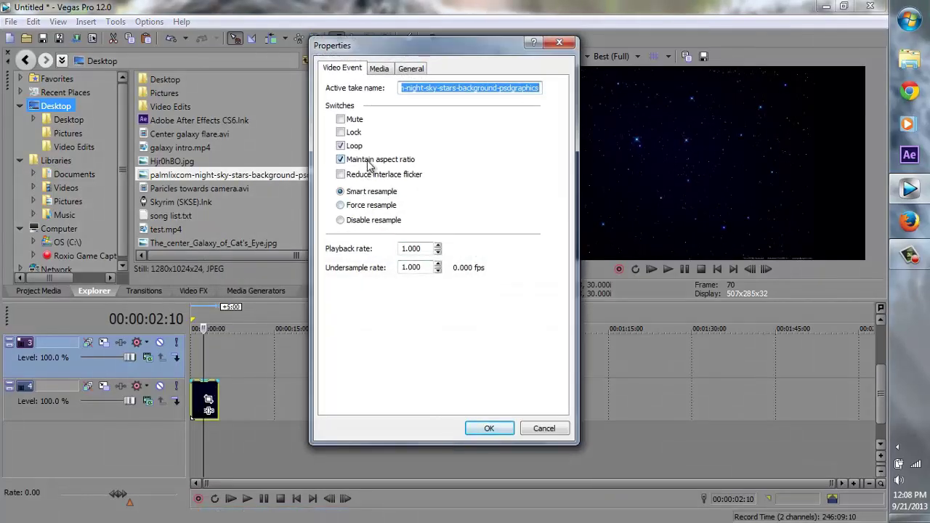
{"action": "left_click", "coordinate": [370, 164]}
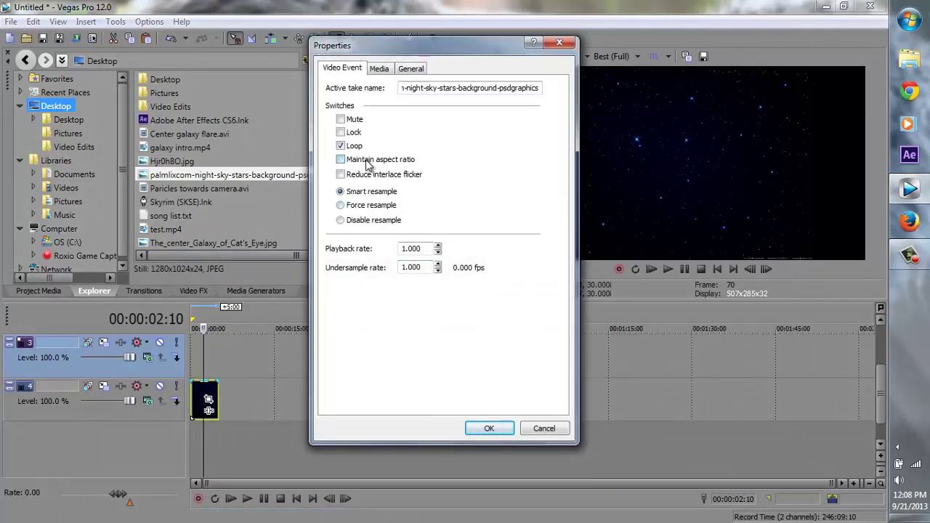
{"action": "left_click", "coordinate": [362, 221]}
{"action": "left_click", "coordinate": [491, 429]}
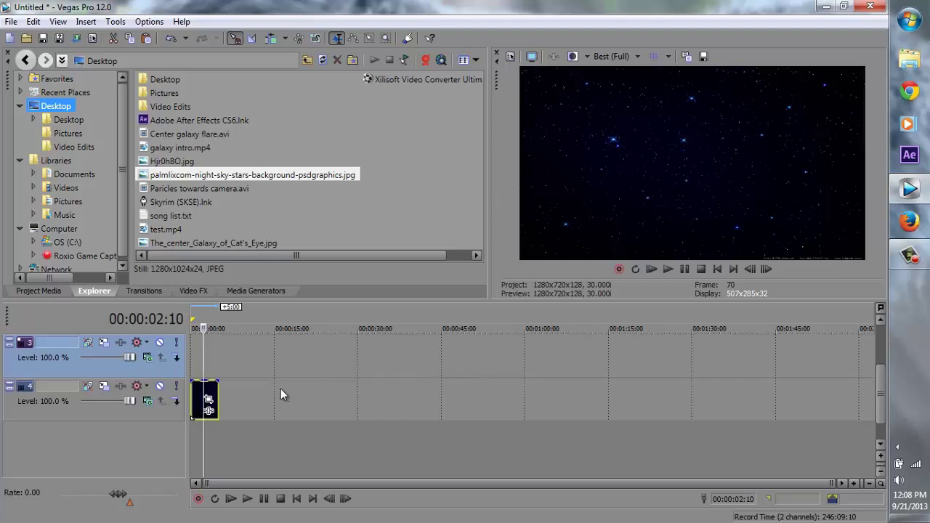
{"action": "scroll", "coordinate": [882, 397], "scroll_direction": "up", "scroll_amount": 3}
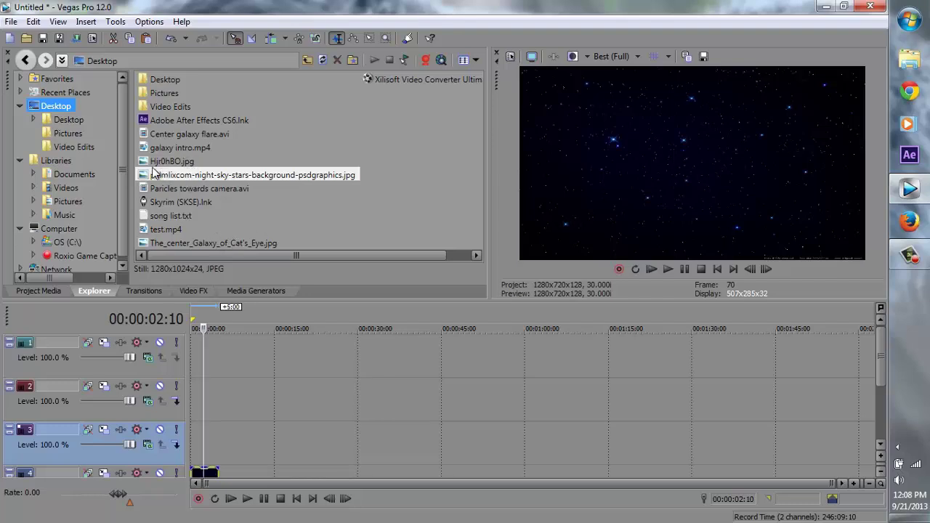
{"action": "left_click_drag", "start_coordinate": [157, 163], "coordinate": [175, 424]}
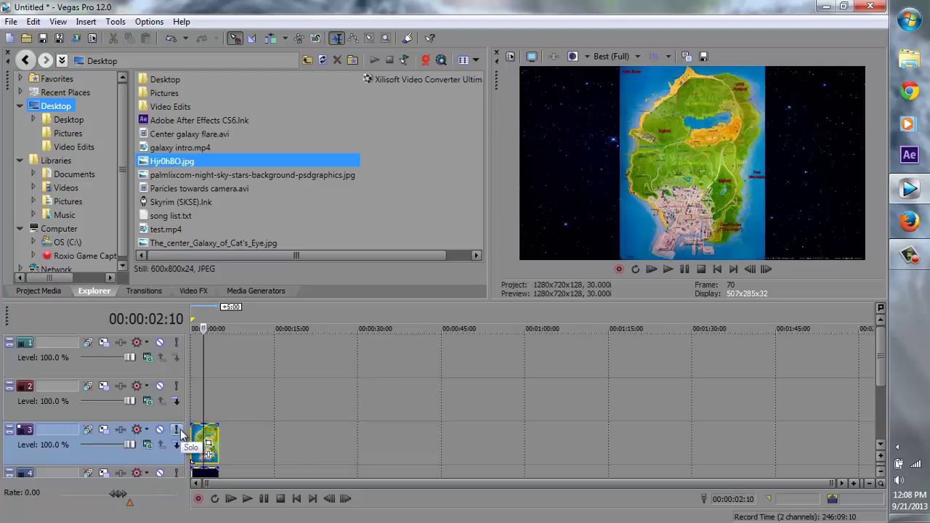
{"action": "key", "text": "Delete"}
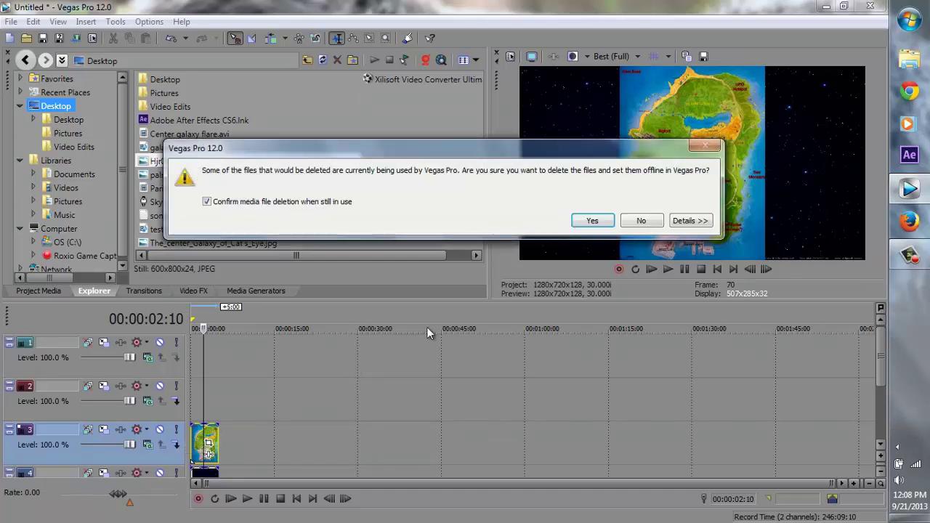
{"action": "left_click", "coordinate": [649, 220]}
{"action": "left_click", "coordinate": [196, 449]}
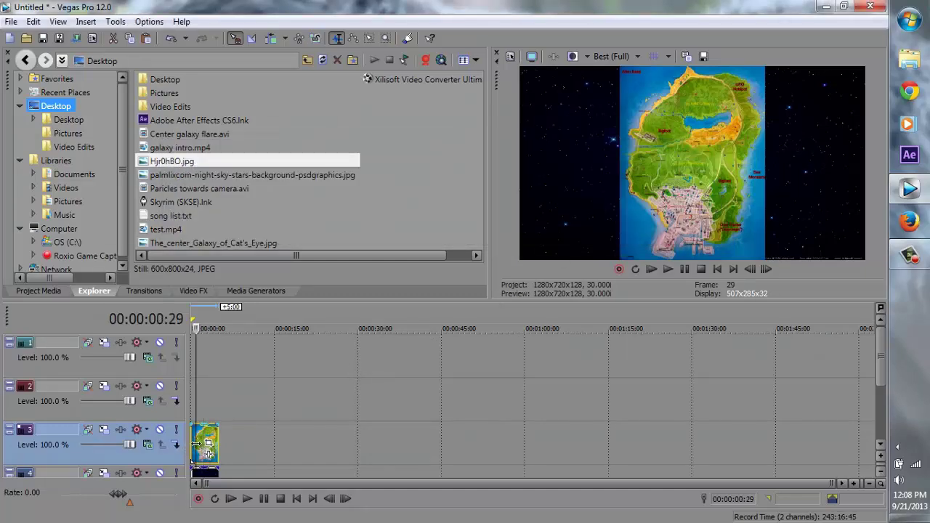
{"action": "key", "text": "Delete"}
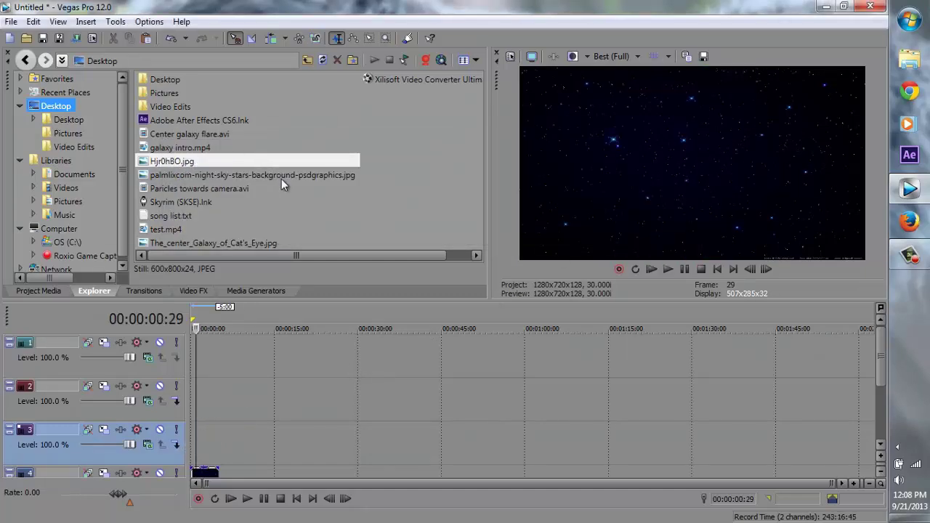
Place The_center_Galaxy_of_Cat's_Eye.jpg at the start of track 3 and set that track's compositing mode to Add
{"action": "left_click", "coordinate": [240, 244]}
{"action": "left_click_drag", "start_coordinate": [237, 245], "coordinate": [181, 249]}
{"action": "left_click_drag", "start_coordinate": [235, 274], "coordinate": [191, 440]}
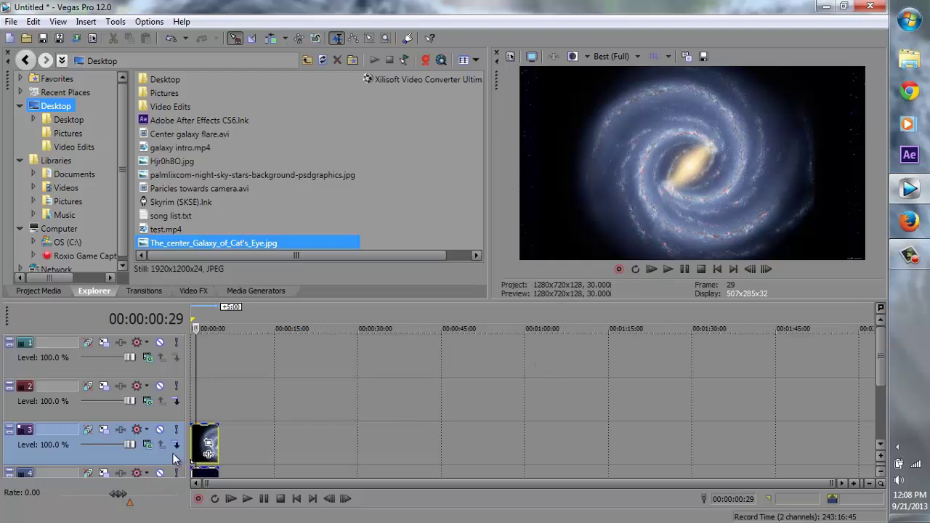
{"action": "left_click", "coordinate": [146, 447]}
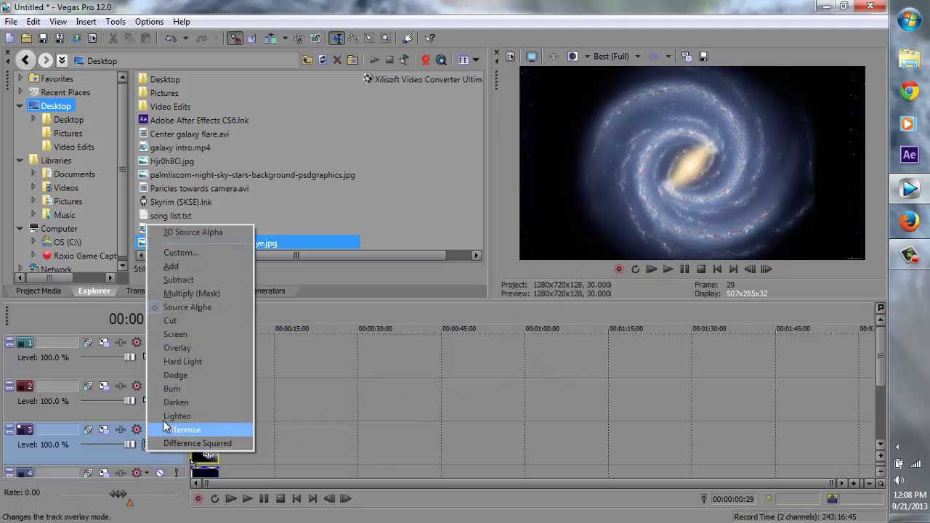
{"action": "left_click", "coordinate": [198, 279]}
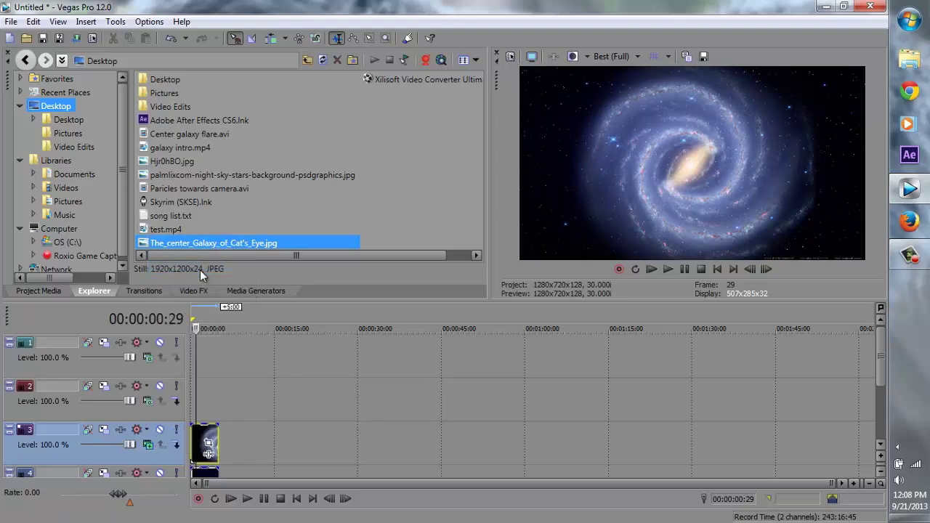
Open Event Pan/Crop for the galaxy event on track 3 and enable its Mask
{"action": "left_click", "coordinate": [209, 445]}
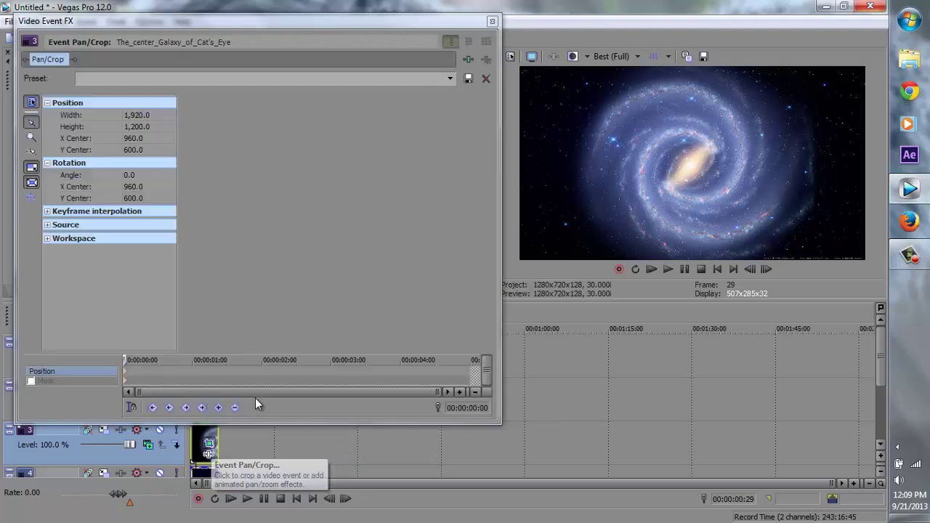
{"action": "left_click", "coordinate": [35, 381]}
{"action": "left_click", "coordinate": [30, 381]}
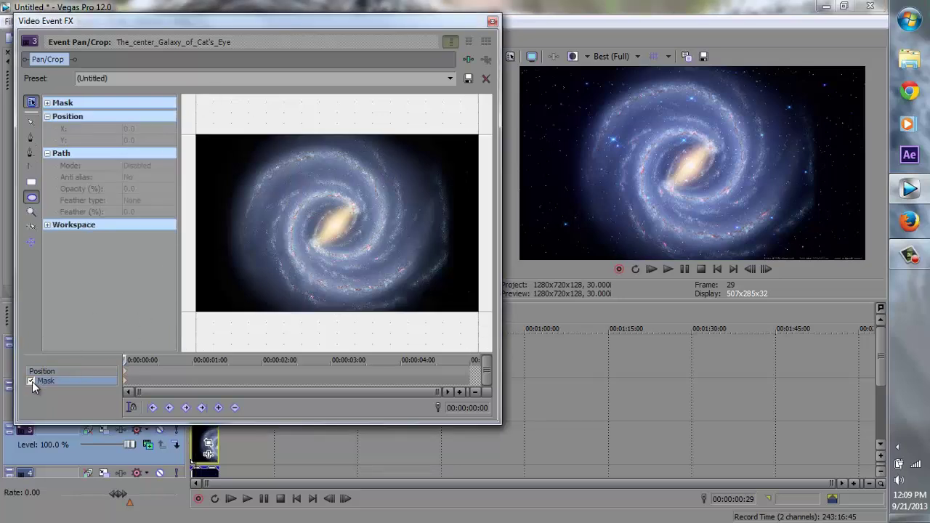
{"action": "scroll", "coordinate": [354, 263], "scroll_direction": "down", "scroll_amount": 2}
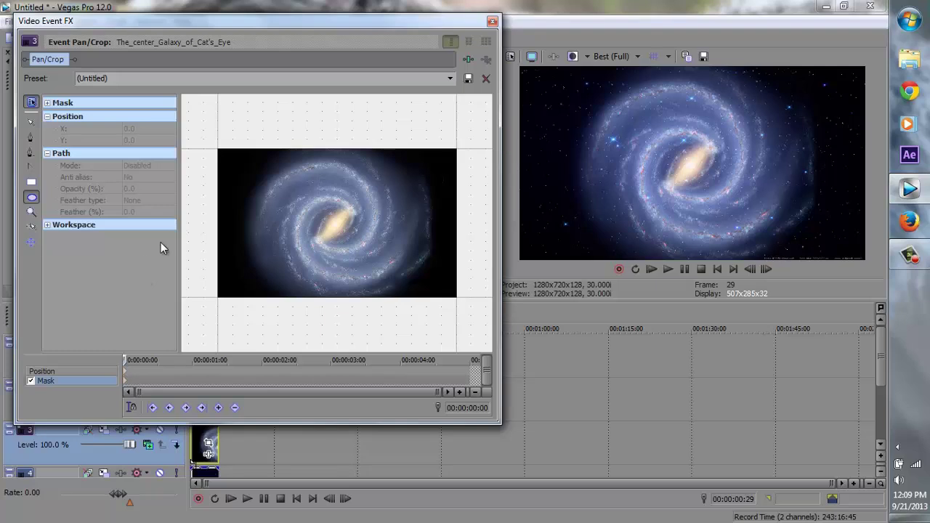
{"action": "scroll", "coordinate": [238, 247], "scroll_direction": "up", "scroll_amount": 1}
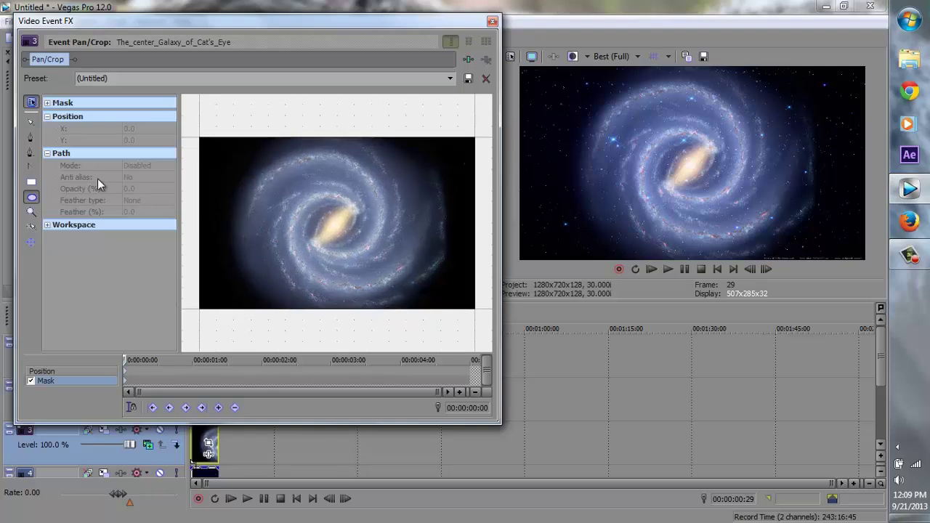
{"action": "left_click", "coordinate": [31, 137]}
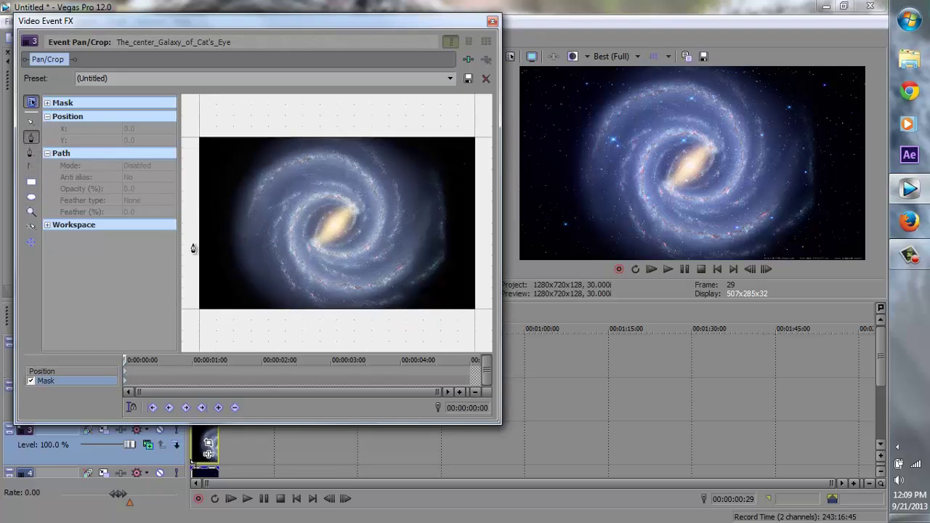
{"action": "left_click", "coordinate": [228, 268]}
{"action": "left_click", "coordinate": [223, 214]}
{"action": "left_click", "coordinate": [247, 157]}
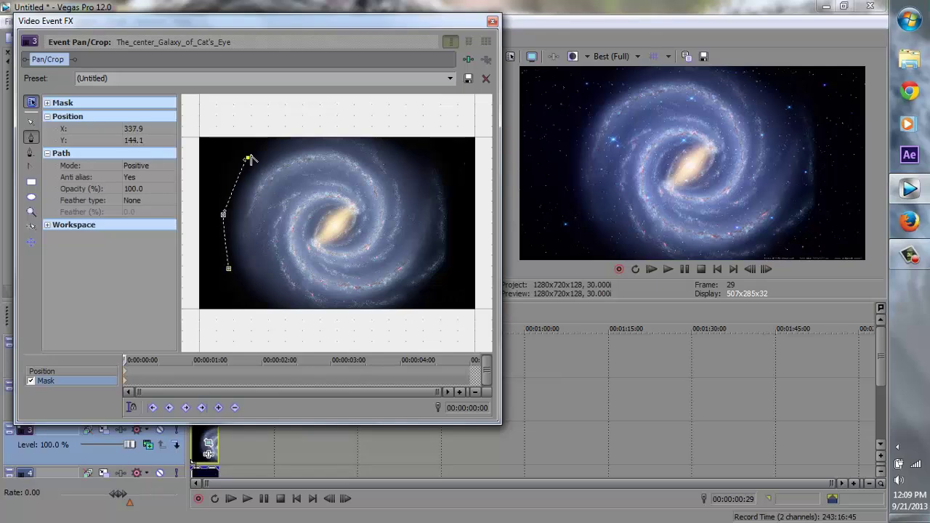
{"action": "left_click", "coordinate": [296, 143]}
{"action": "left_click", "coordinate": [368, 148]}
{"action": "left_click", "coordinate": [425, 166]}
{"action": "left_click", "coordinate": [437, 211]}
{"action": "left_click", "coordinate": [438, 254]}
{"action": "left_click", "coordinate": [387, 273]}
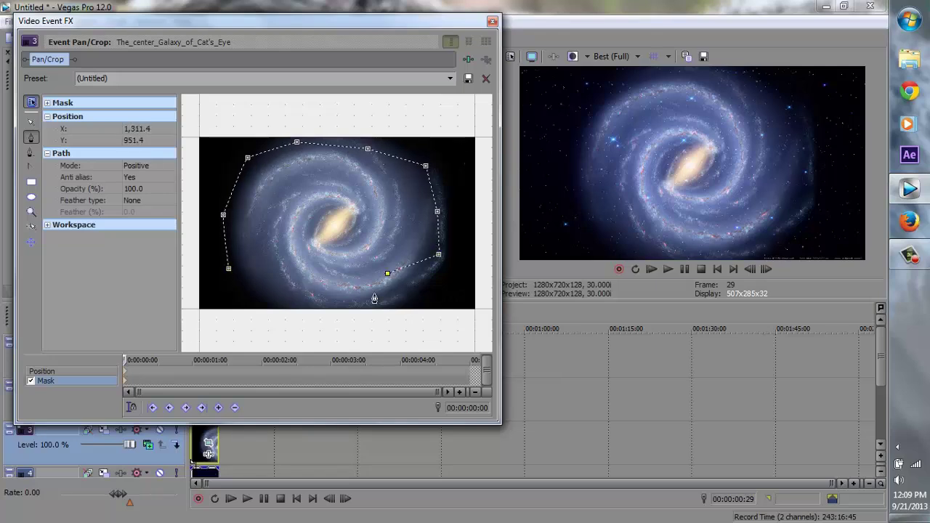
{"action": "key", "text": "ctrl+z"}
{"action": "key", "text": "ctrl+z"}
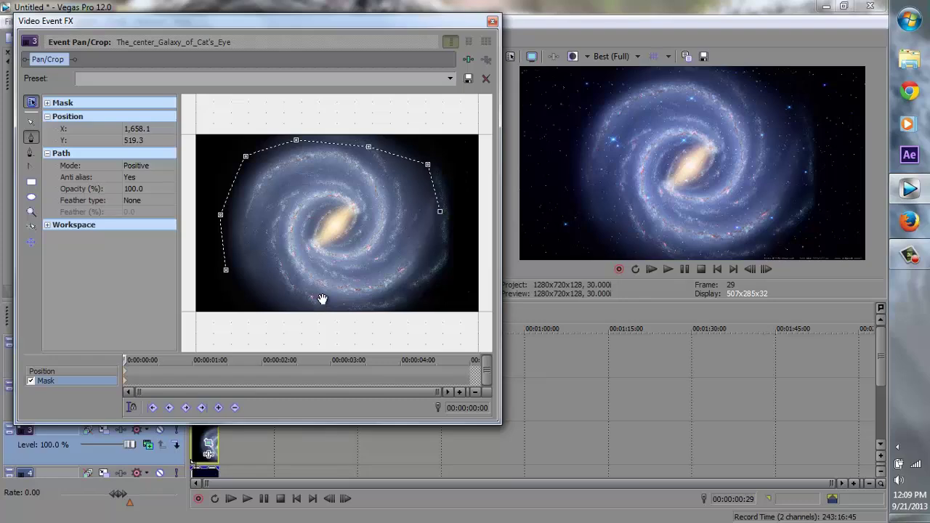
{"action": "key", "text": "ctrl+z"}
{"action": "key", "text": "ctrl+z"}
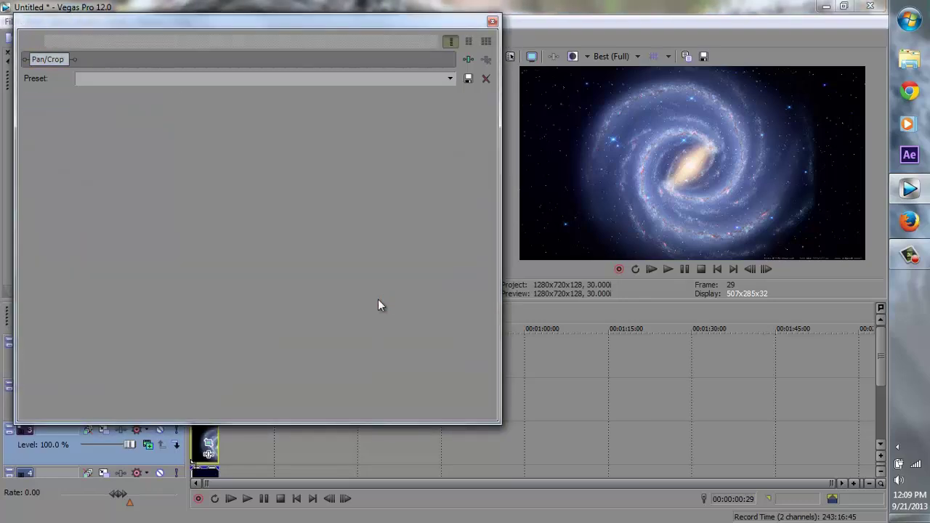
Draw an oval mask around the galaxy and fit it to the spiral, centred at about X 957.7, Y 600
{"action": "left_click", "coordinate": [31, 197]}
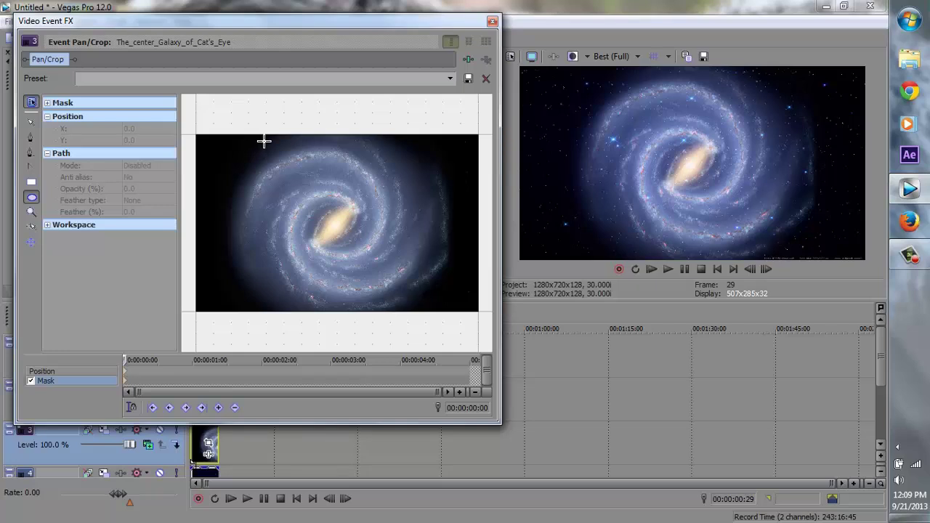
{"action": "left_click_drag", "start_coordinate": [264, 141], "coordinate": [416, 311]}
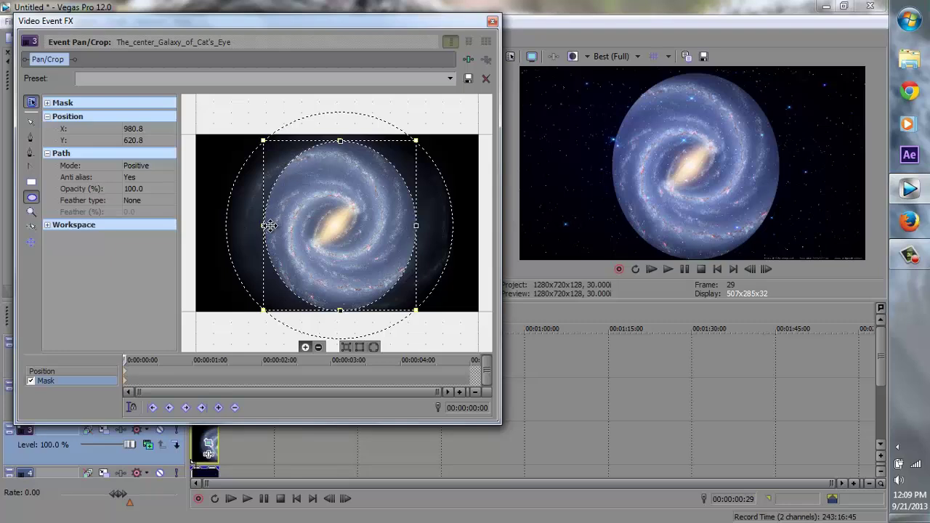
{"action": "left_click_drag", "start_coordinate": [265, 226], "coordinate": [234, 225]}
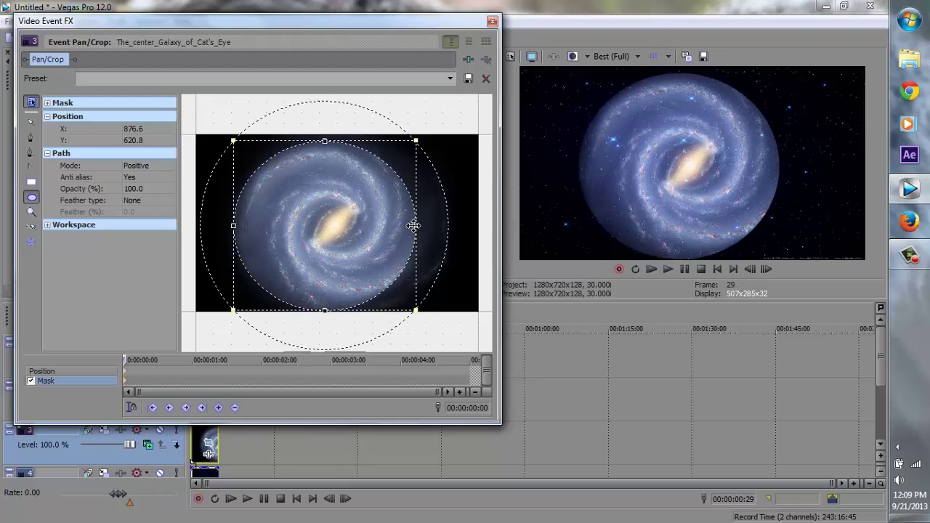
{"action": "left_click_drag", "start_coordinate": [419, 225], "coordinate": [423, 226]}
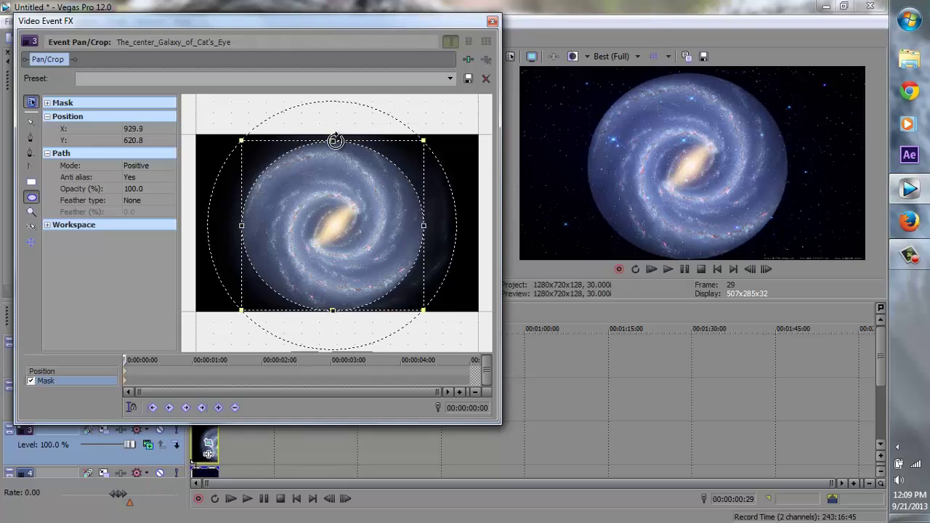
{"action": "left_click_drag", "start_coordinate": [333, 141], "coordinate": [334, 136]}
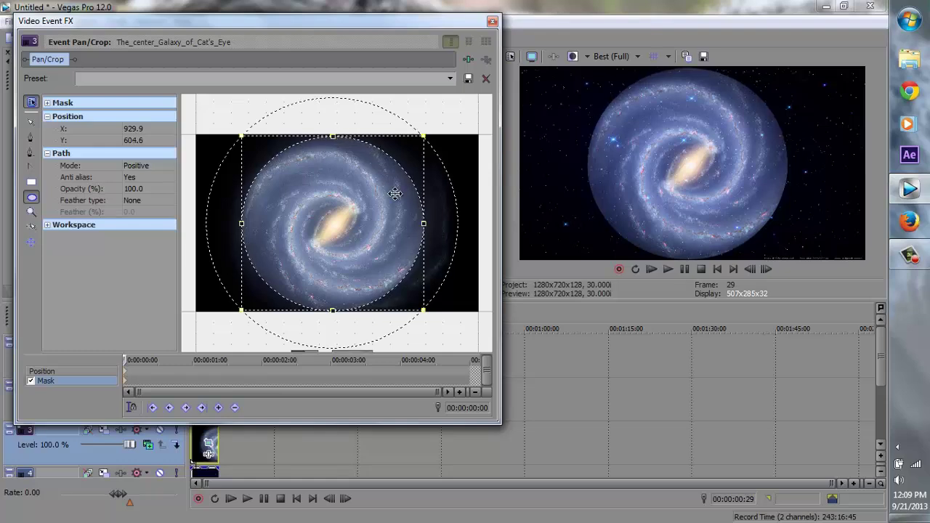
{"action": "left_click_drag", "start_coordinate": [356, 213], "coordinate": [357, 212]}
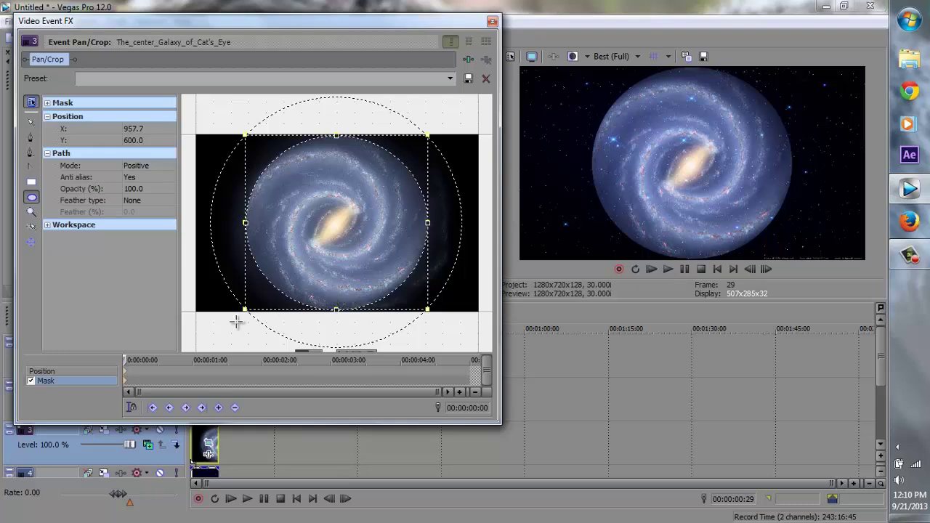
Feather the oval mask on both sides of its edge by 31%
{"action": "left_click", "coordinate": [143, 205]}
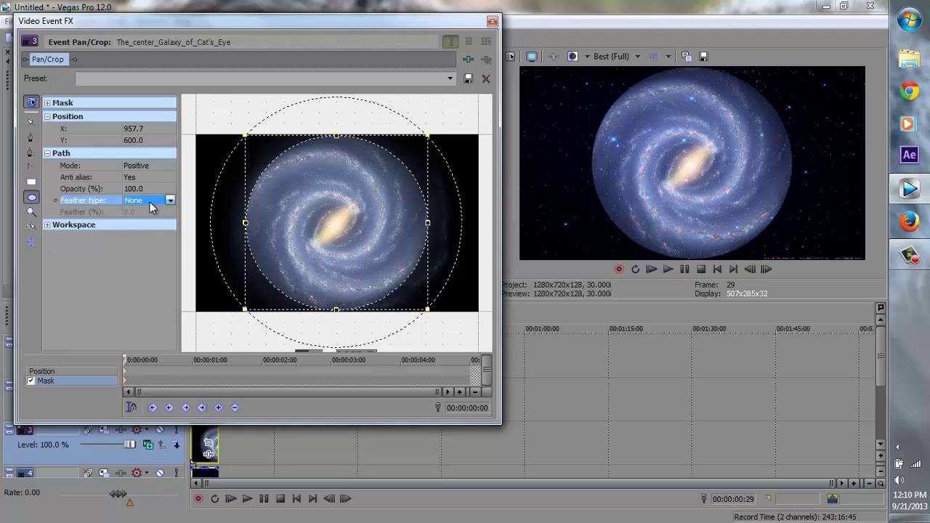
{"action": "left_click", "coordinate": [149, 204]}
{"action": "left_click", "coordinate": [138, 227]}
{"action": "left_click", "coordinate": [159, 212]}
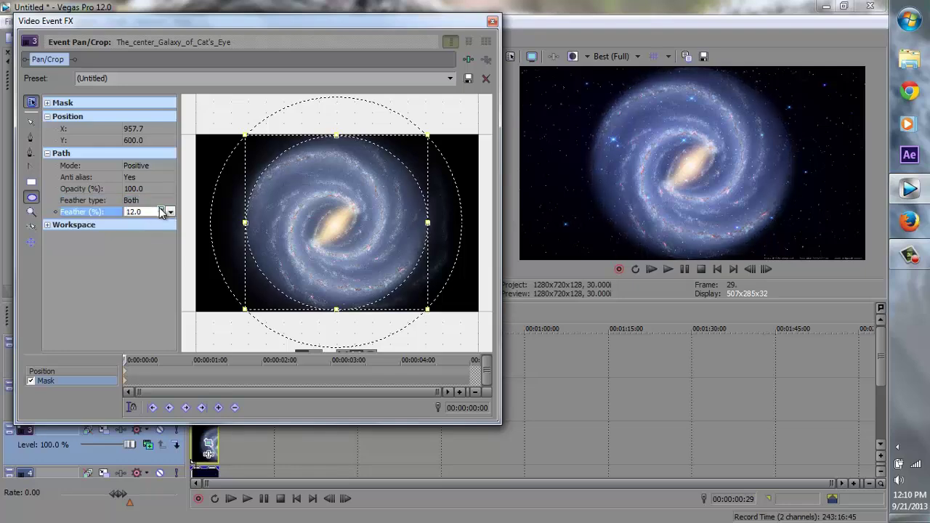
{"action": "scroll", "coordinate": [161, 212], "scroll_direction": "up", "scroll_amount": 3}
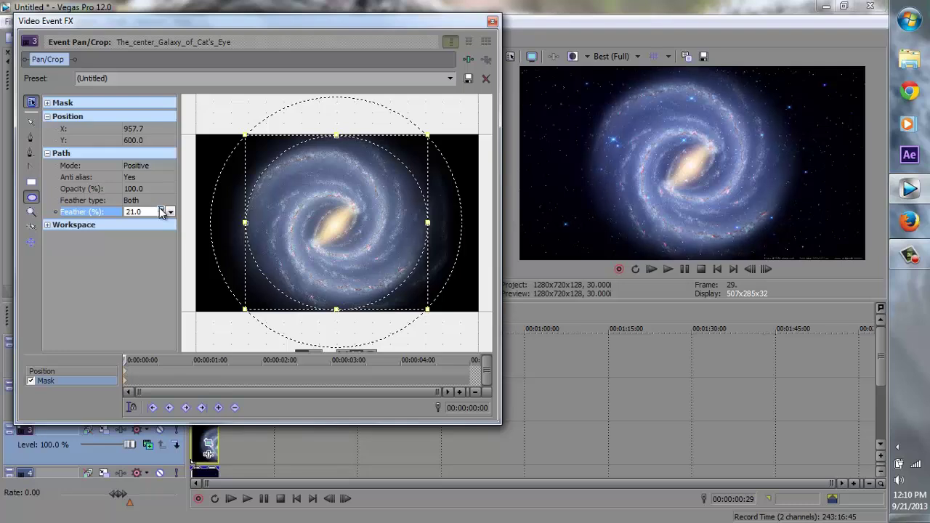
{"action": "scroll", "coordinate": [161, 211], "scroll_direction": "up", "scroll_amount": 8}
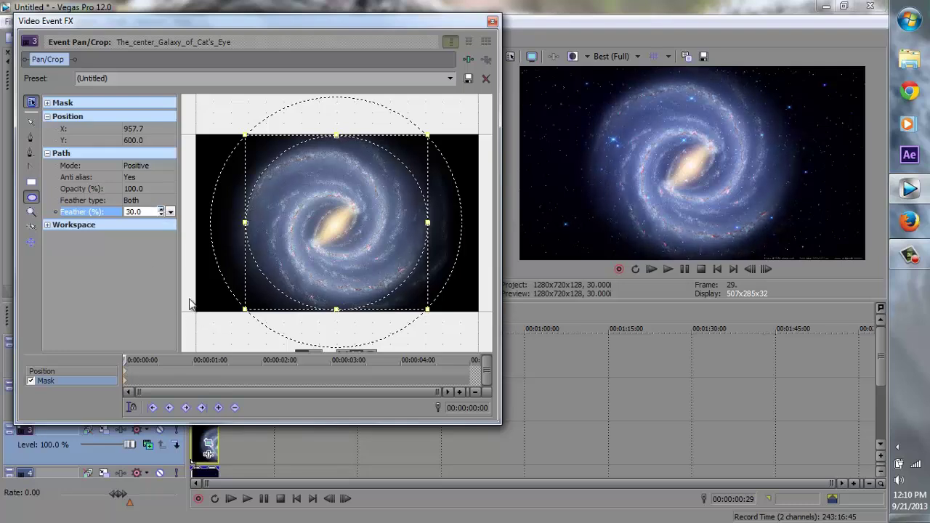
{"action": "left_click", "coordinate": [129, 260]}
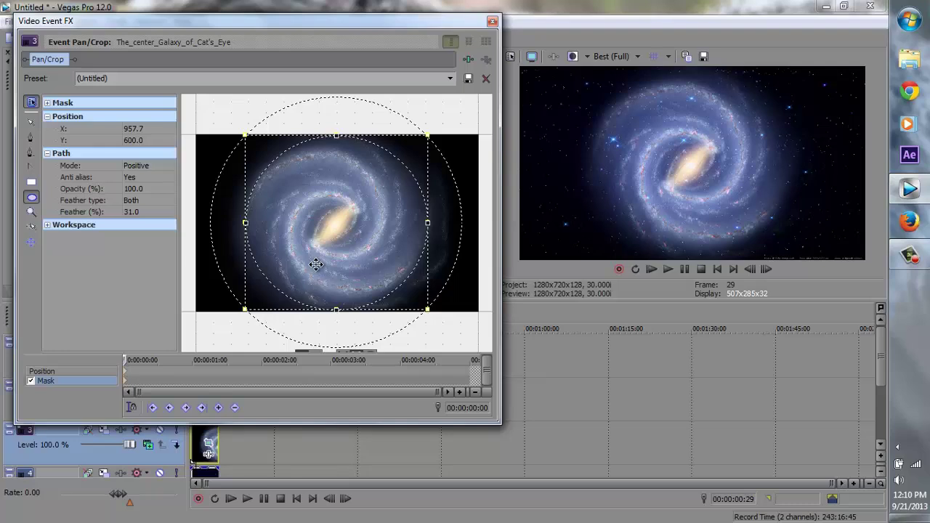
Enlarge the galaxy event's pan/crop frame to about 2,629 by 1,643 at the start of the Position track
{"action": "left_click", "coordinate": [59, 372]}
{"action": "left_click_drag", "start_coordinate": [125, 360], "coordinate": [534, 356]}
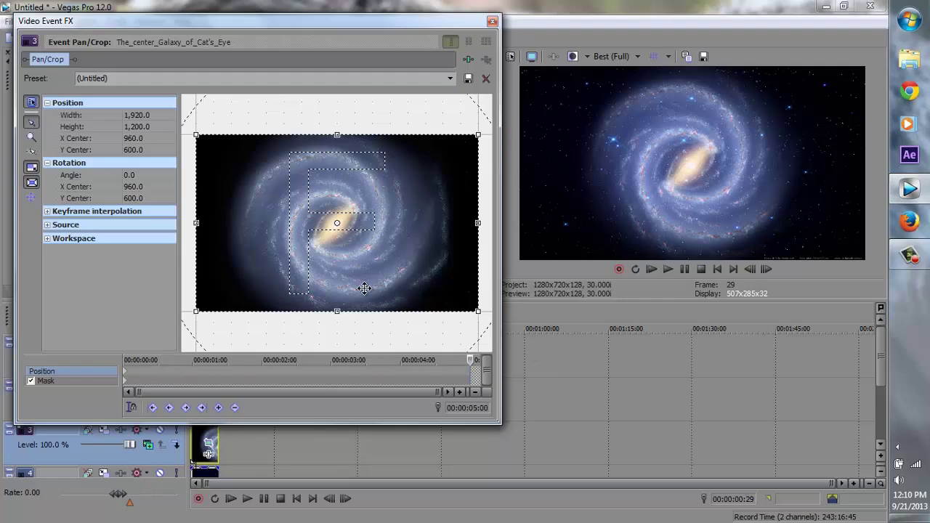
{"action": "left_click_drag", "start_coordinate": [473, 359], "coordinate": [57, 370]}
{"action": "scroll", "coordinate": [239, 288], "scroll_direction": "down", "scroll_amount": 4}
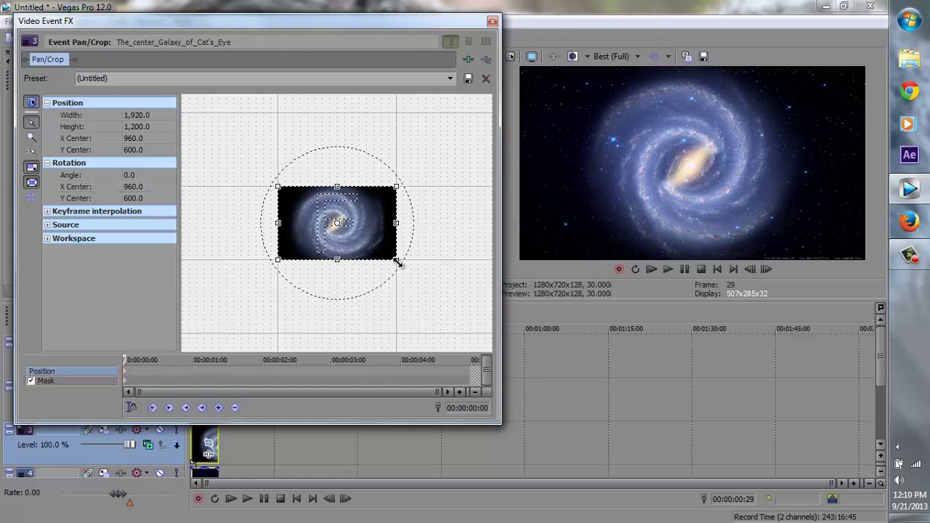
{"action": "left_click_drag", "start_coordinate": [398, 263], "coordinate": [421, 278]}
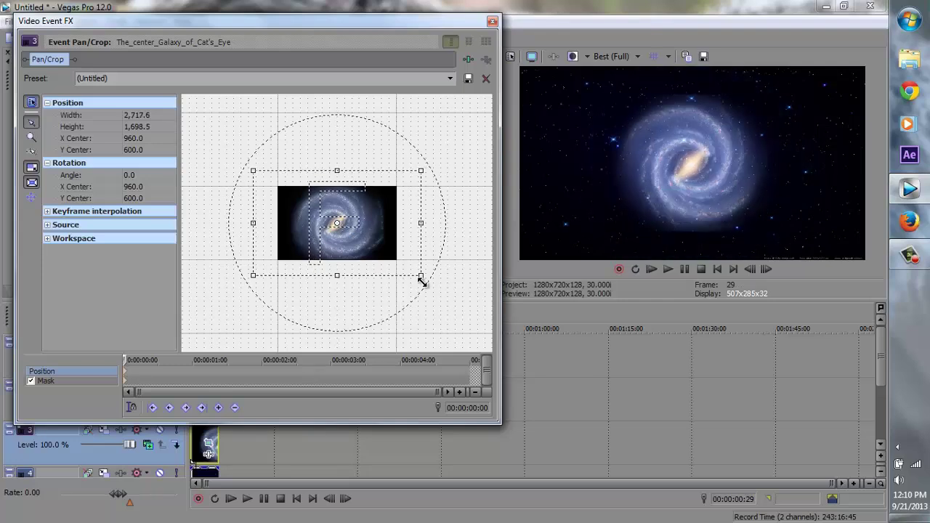
{"action": "left_click_drag", "start_coordinate": [423, 281], "coordinate": [420, 277]}
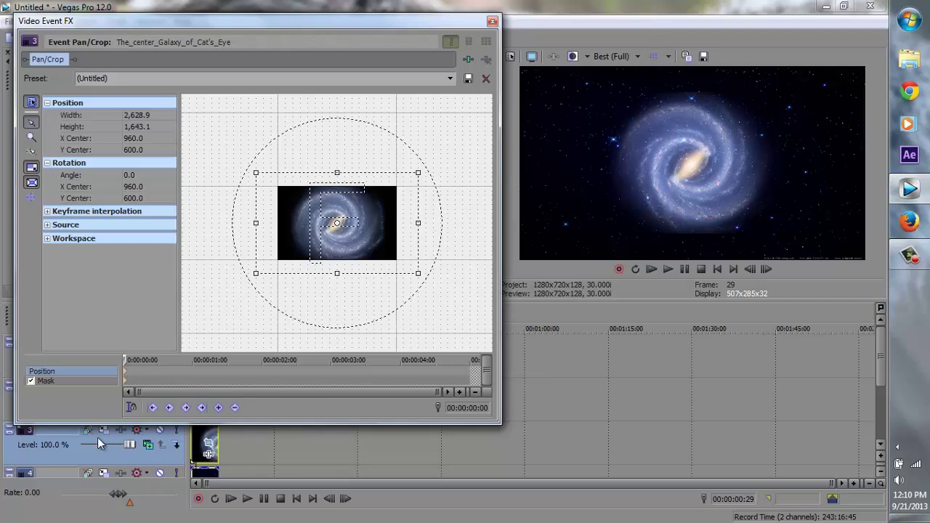
Rotate the galaxy's pan/crop frame to about 90 degrees at 00:00:05:00, make that keyframe Smooth, and close the event settings
{"action": "left_click_drag", "start_coordinate": [127, 362], "coordinate": [471, 361]}
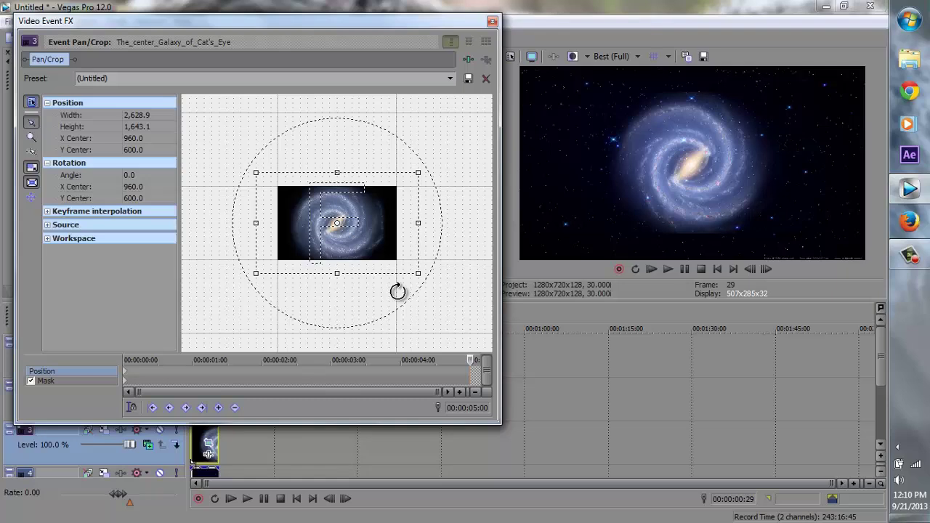
{"action": "left_click_drag", "start_coordinate": [398, 292], "coordinate": [241, 306]}
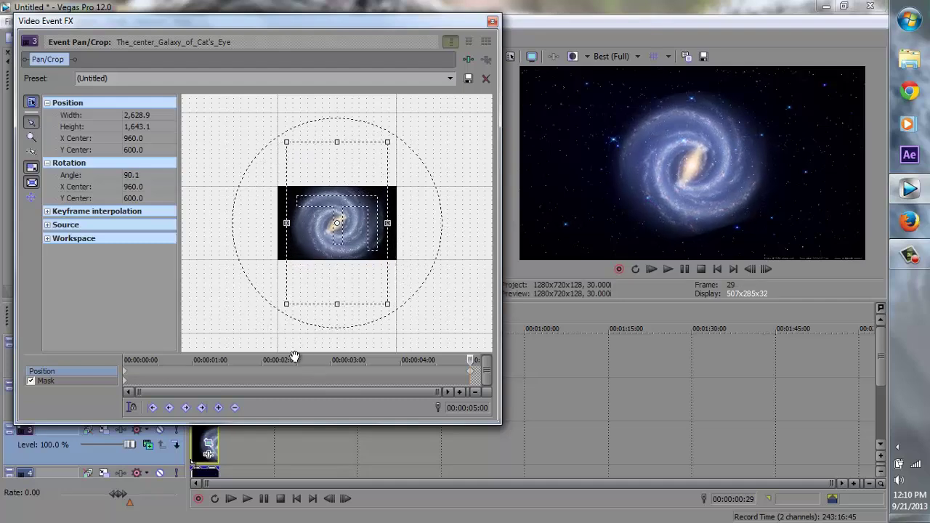
{"action": "scroll", "coordinate": [474, 379], "scroll_direction": "up", "scroll_amount": 5}
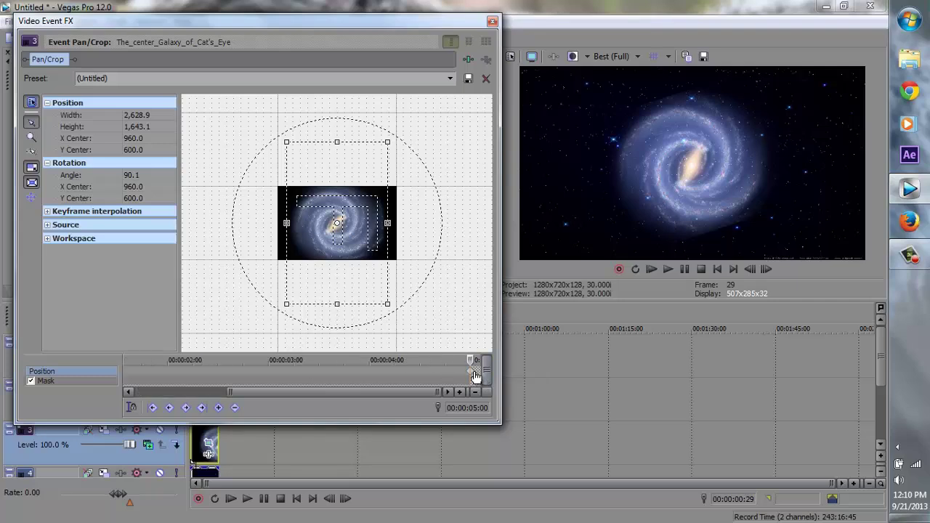
{"action": "right_click", "coordinate": [473, 377]}
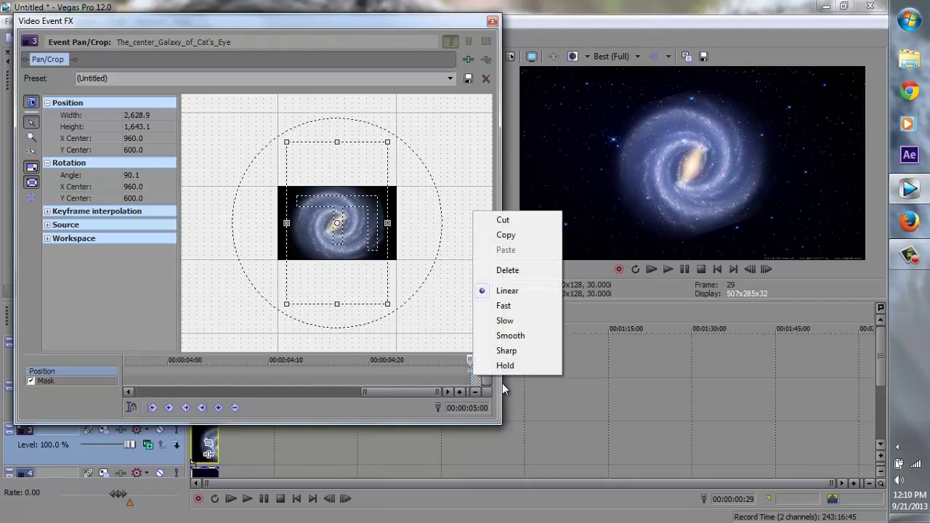
{"action": "left_click", "coordinate": [527, 337]}
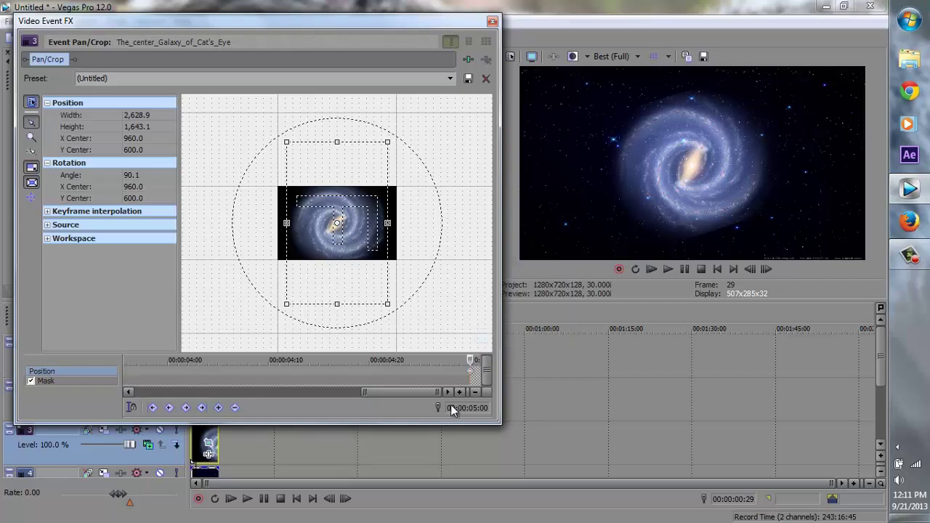
{"action": "left_click", "coordinate": [492, 21]}
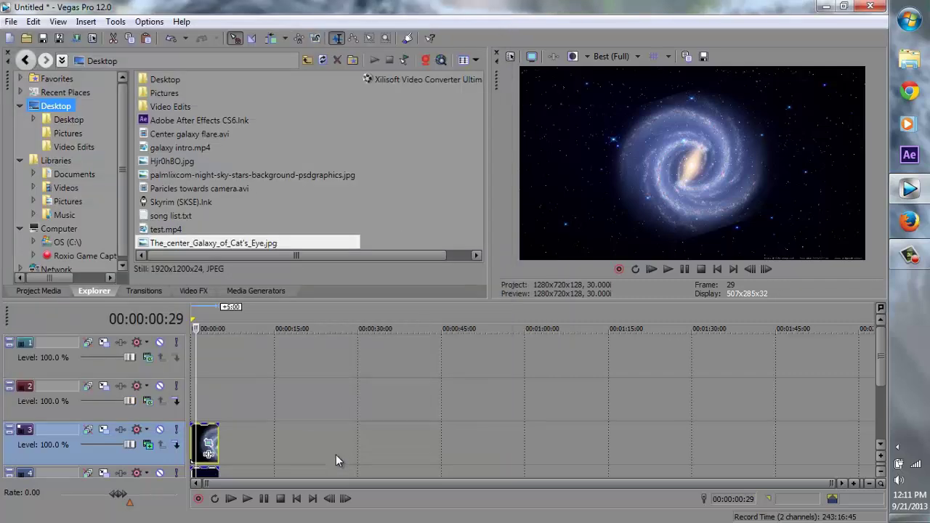
Preview the galaxy rotation frame by frame from the project start, with the preview quality at Best (Auto)
{"action": "left_click", "coordinate": [297, 501]}
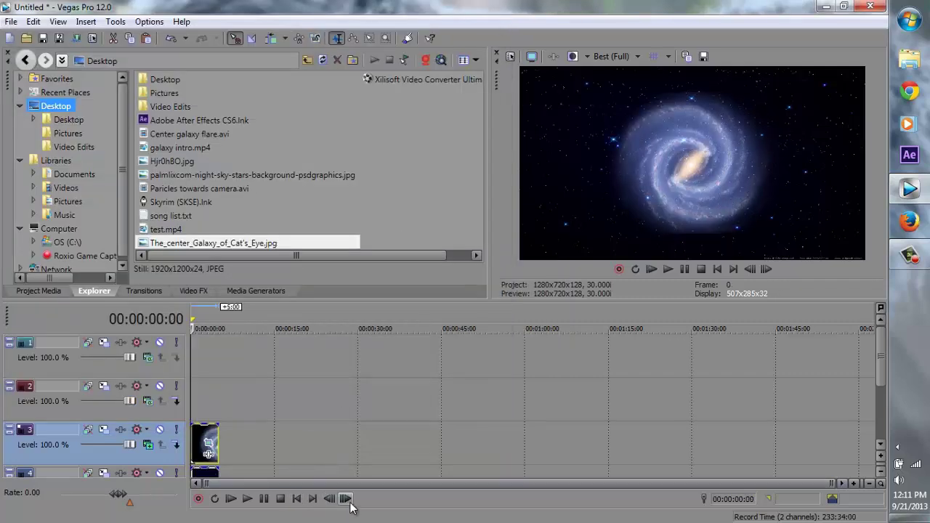
{"action": "left_click_drag", "start_coordinate": [345, 499], "coordinate": [345, 499]}
{"action": "left_click", "coordinate": [633, 57]}
{"action": "mouse_move", "coordinate": [624, 113]}
{"action": "left_click", "coordinate": [702, 114]}
{"action": "left_click", "coordinate": [345, 499]}
{"action": "left_click_drag", "start_coordinate": [346, 499], "coordinate": [345, 499]}
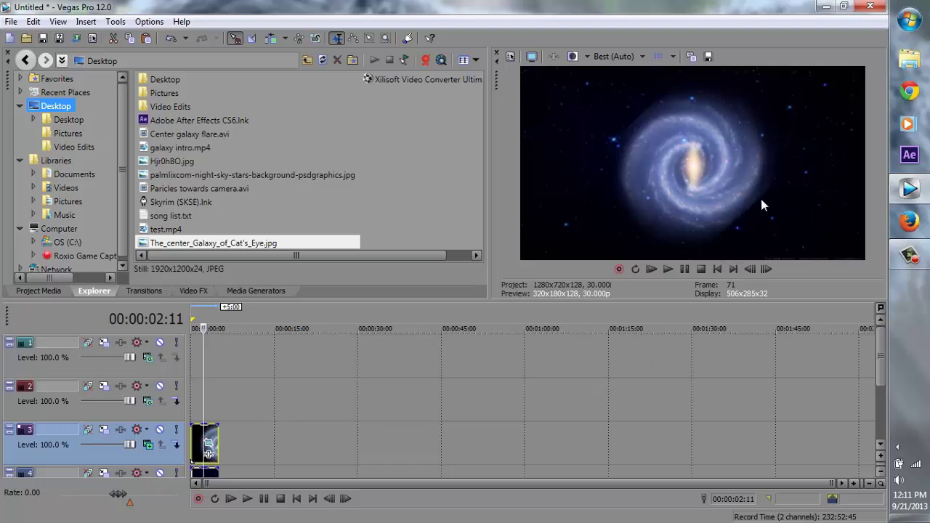
Reopen the galaxy event's Pan/Crop and tighten the oval mask at 00:00:05:00, centring it at X 960, Y 600
{"action": "left_click", "coordinate": [211, 443]}
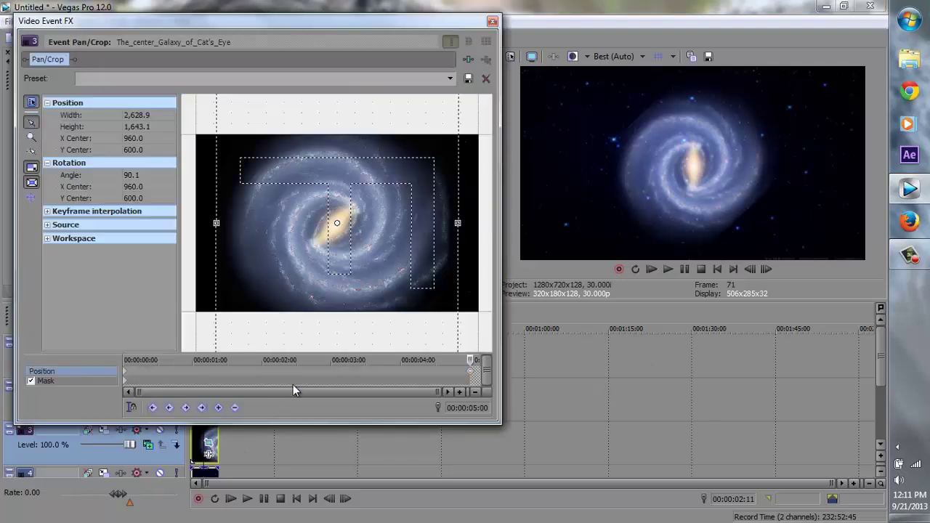
{"action": "left_click", "coordinate": [83, 380]}
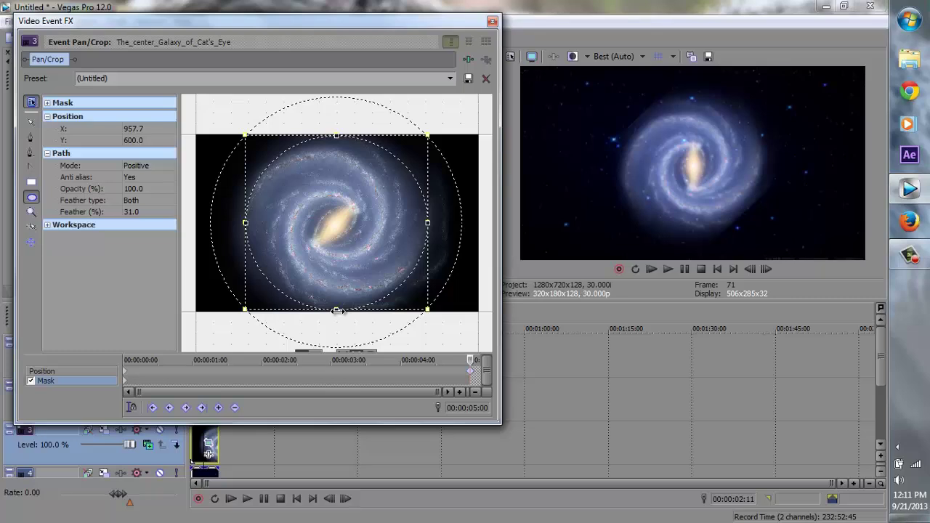
{"action": "left_click_drag", "start_coordinate": [336, 311], "coordinate": [339, 307]}
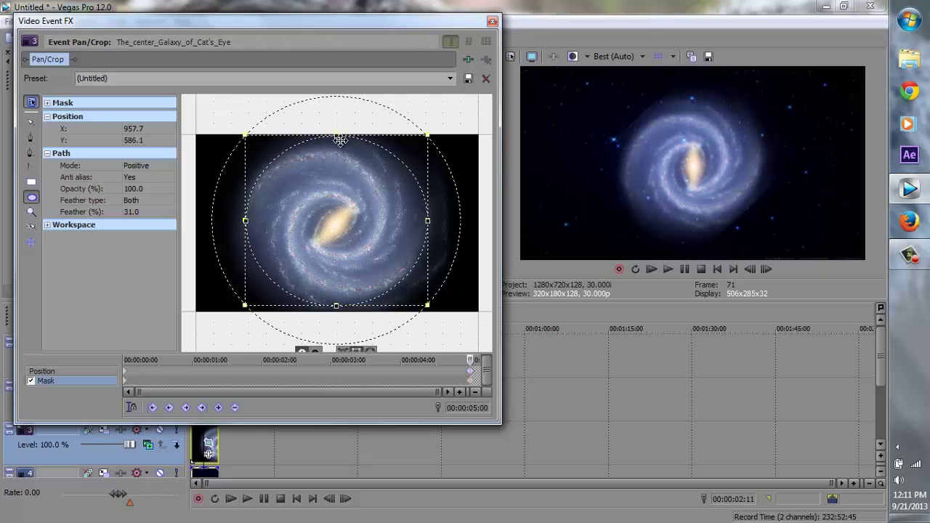
{"action": "left_click_drag", "start_coordinate": [337, 136], "coordinate": [337, 139]}
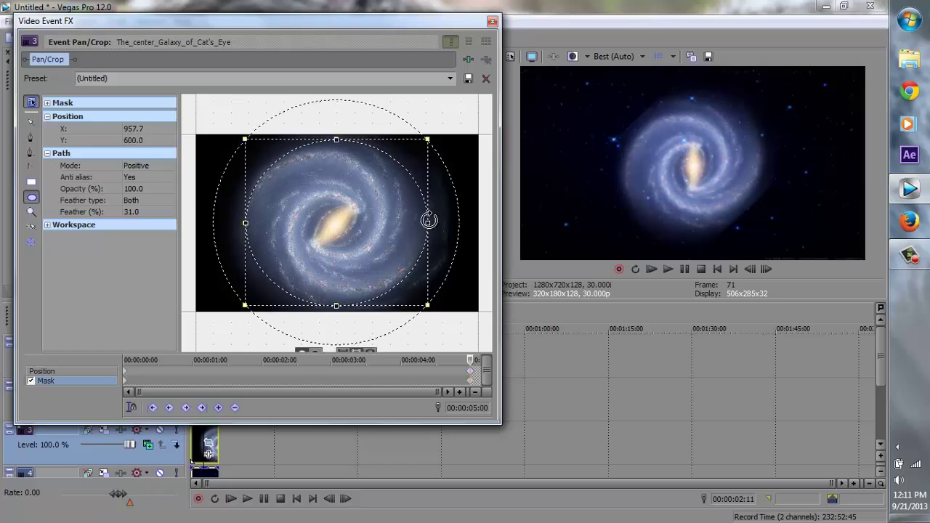
{"action": "left_click_drag", "start_coordinate": [427, 223], "coordinate": [422, 220]}
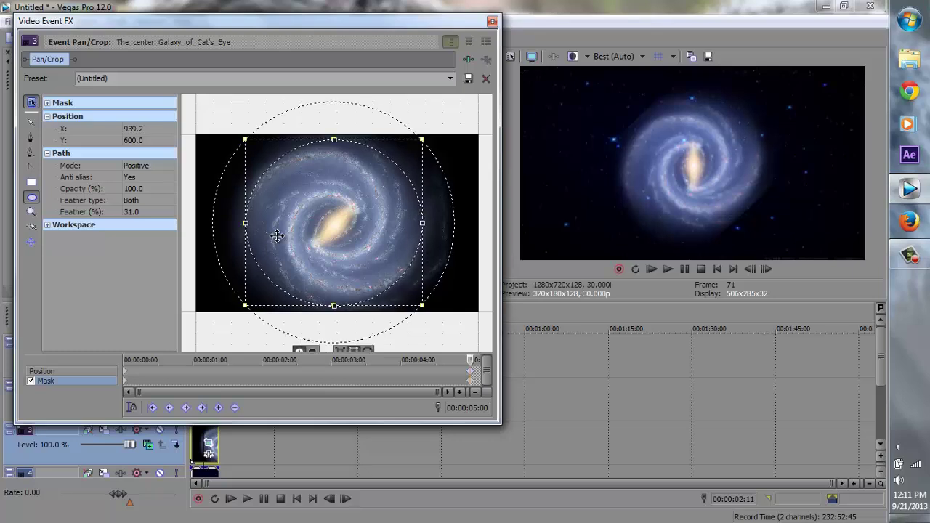
{"action": "left_click_drag", "start_coordinate": [247, 223], "coordinate": [252, 222]}
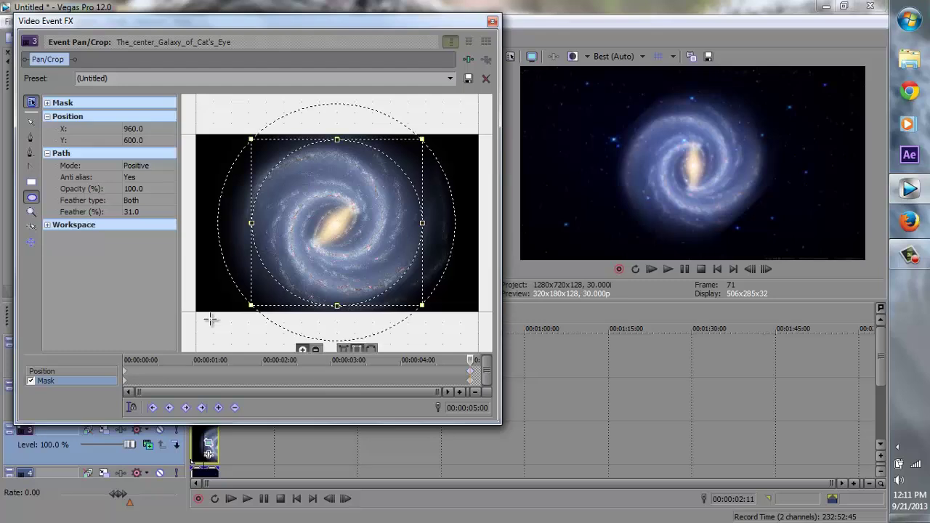
Set the video preview quality to Best (Full) and return to the galaxy event's mask
{"action": "left_click", "coordinate": [99, 370]}
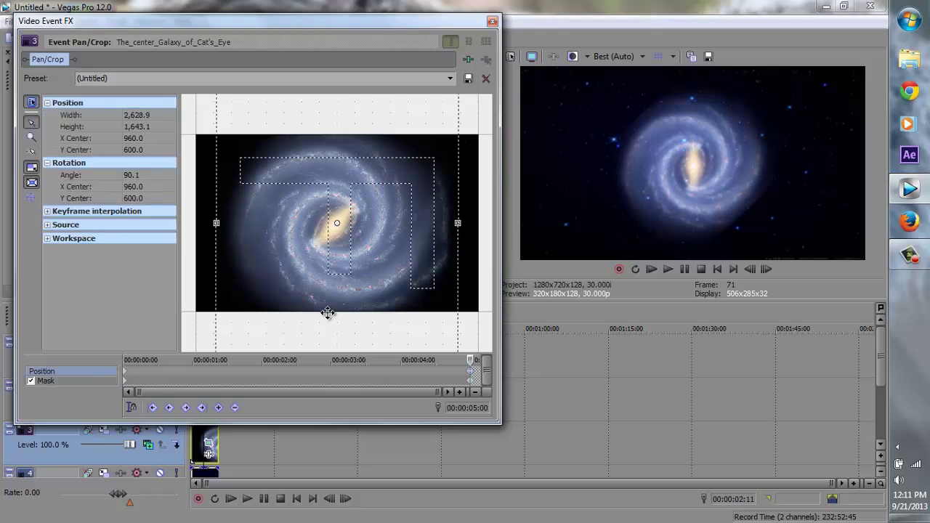
{"action": "scroll", "coordinate": [328, 311], "scroll_direction": "down", "scroll_amount": 2}
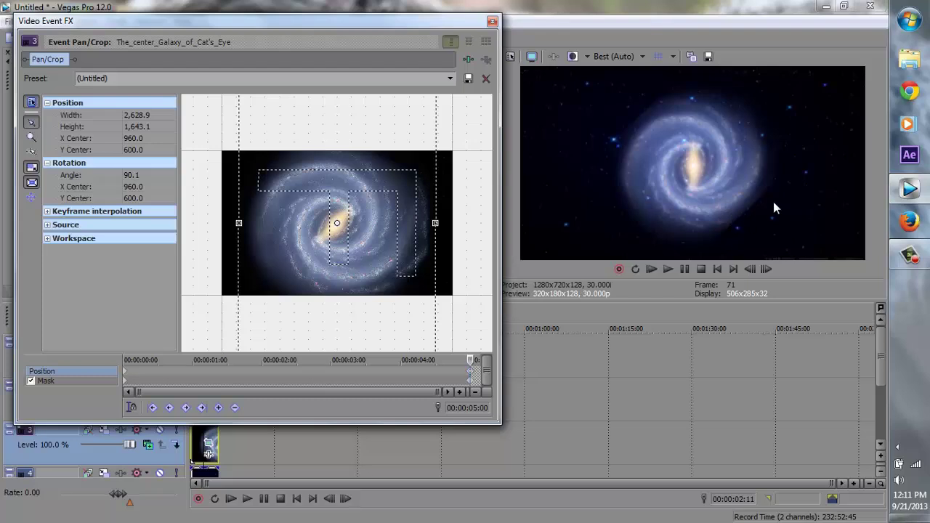
{"action": "left_click", "coordinate": [619, 57]}
{"action": "mouse_move", "coordinate": [640, 114]}
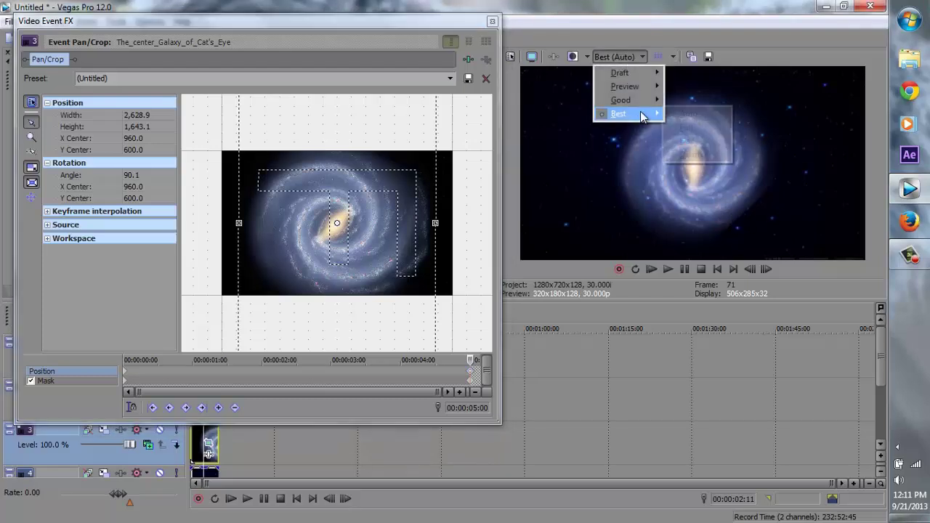
{"action": "left_click", "coordinate": [692, 127]}
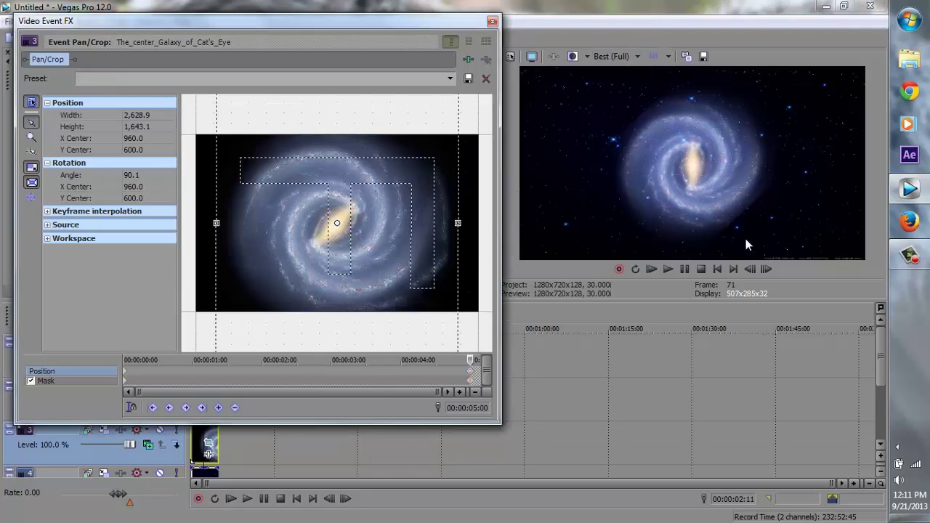
{"action": "scroll", "coordinate": [232, 320], "scroll_direction": "down", "scroll_amount": 2}
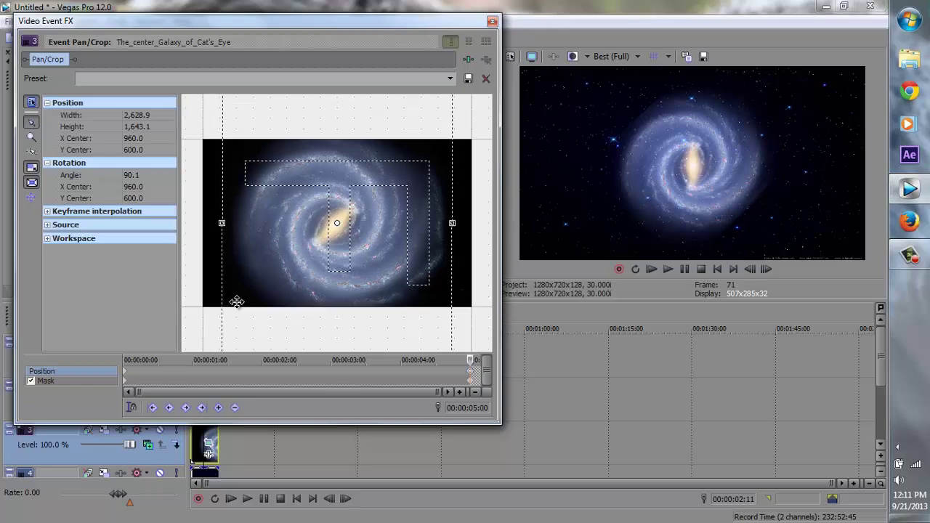
{"action": "left_click", "coordinate": [69, 383]}
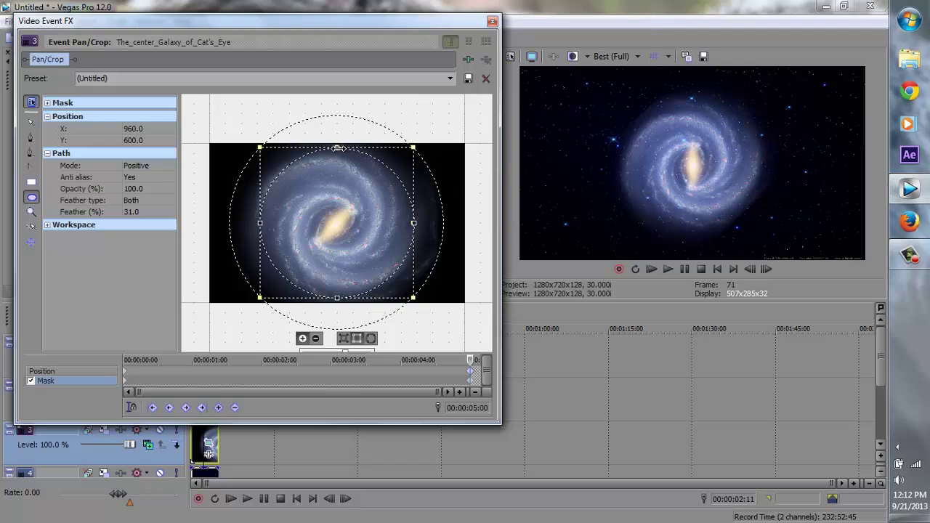
Shrink the galaxy's oval mask vertically from both ends at 00:00:05:00, centring it at Y 587.2, and close the event settings
{"action": "left_click_drag", "start_coordinate": [336, 148], "coordinate": [336, 161]}
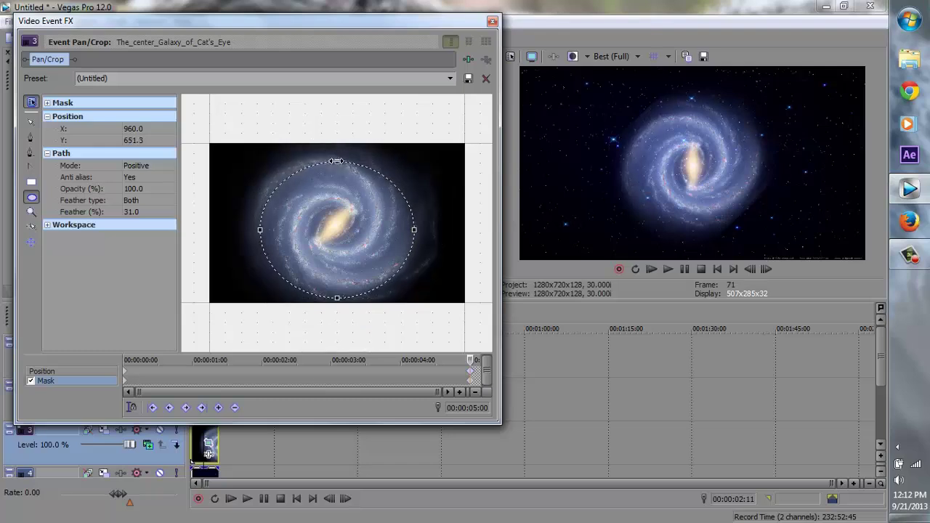
{"action": "left_click_drag", "start_coordinate": [338, 298], "coordinate": [339, 281]}
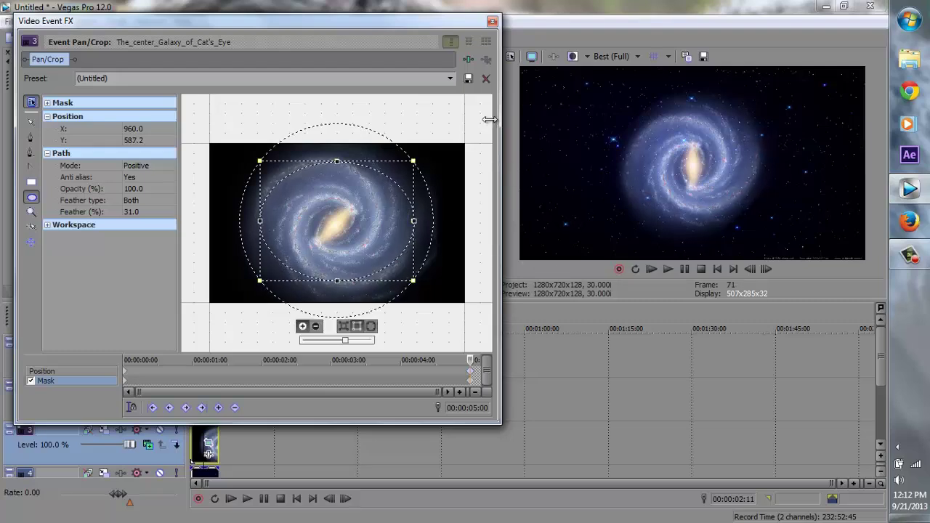
{"action": "left_click", "coordinate": [493, 22]}
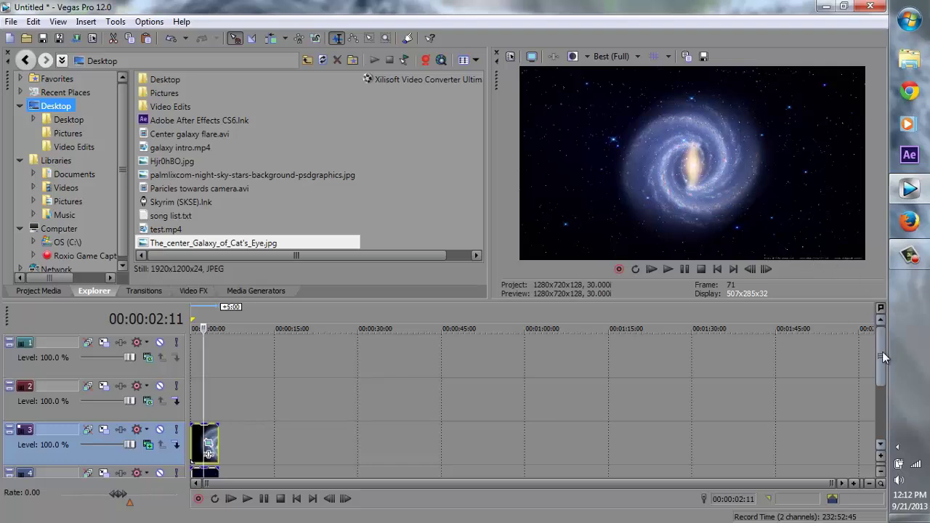
In the night-sky background event's Pan/Crop, shift the frame to X centre 643.9, trim its lower edge to a height of 996.1, and close
{"action": "left_click_drag", "start_coordinate": [882, 352], "coordinate": [899, 428]}
{"action": "left_click", "coordinate": [209, 399]}
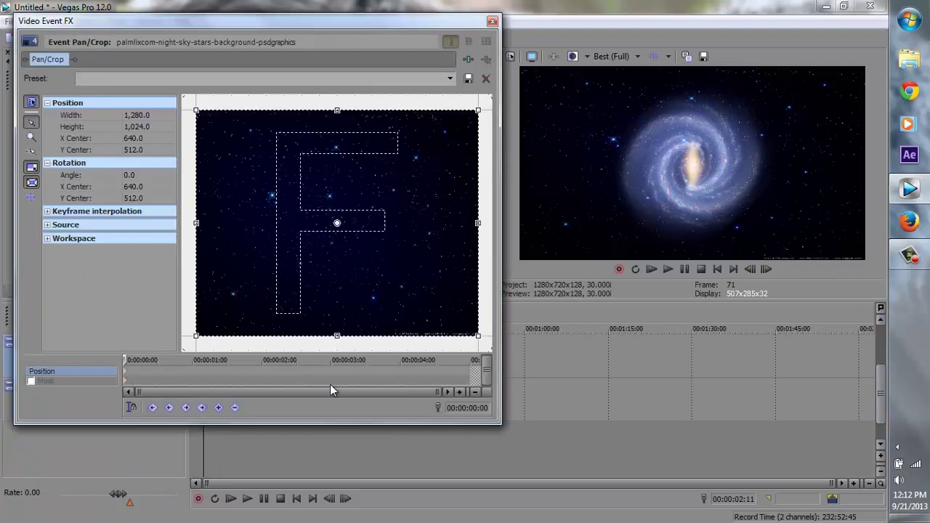
{"action": "left_click_drag", "start_coordinate": [378, 267], "coordinate": [332, 215]}
{"action": "scroll", "coordinate": [341, 206], "scroll_direction": "down", "scroll_amount": 5}
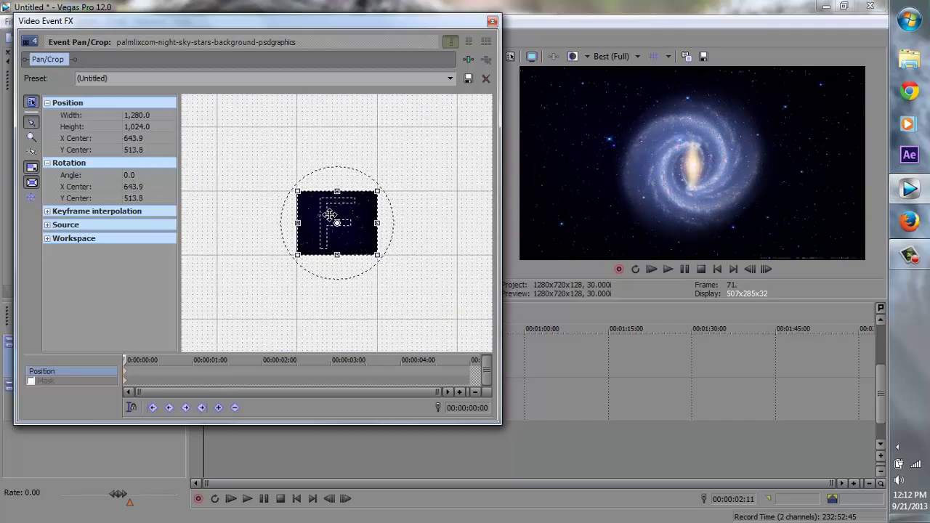
{"action": "scroll", "coordinate": [389, 273], "scroll_direction": "up", "scroll_amount": 1}
{"action": "scroll", "coordinate": [389, 273], "scroll_direction": "up", "scroll_amount": 3}
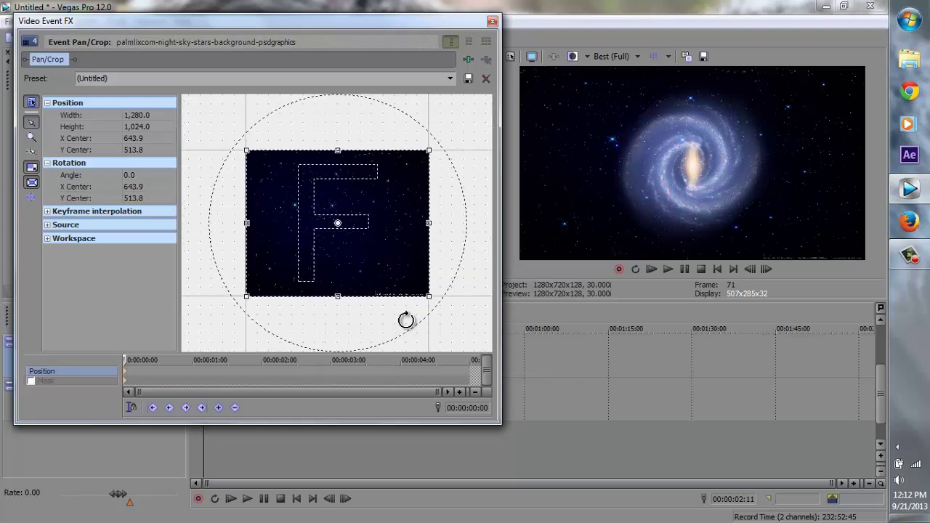
{"action": "scroll", "coordinate": [438, 320], "scroll_direction": "up", "scroll_amount": 2}
{"action": "scroll", "coordinate": [442, 326], "scroll_direction": "up", "scroll_amount": 1}
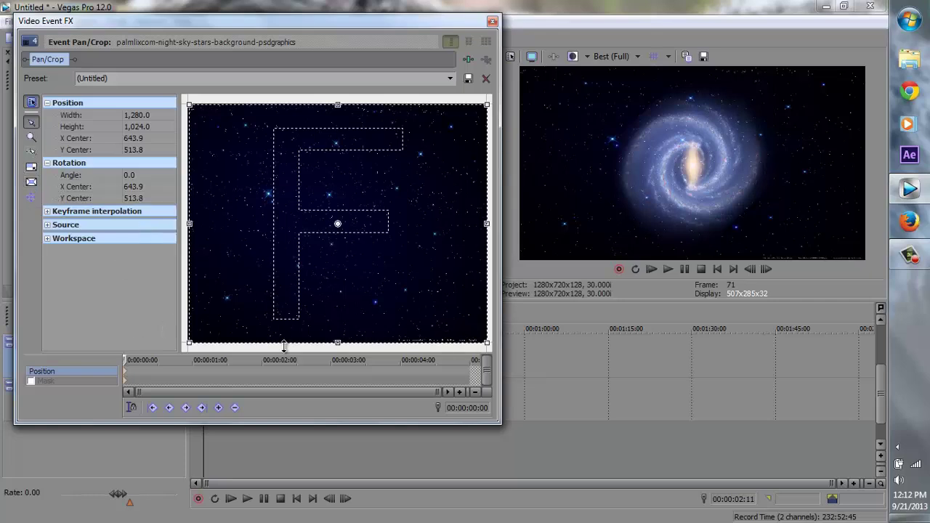
{"action": "left_click_drag", "start_coordinate": [284, 347], "coordinate": [285, 341]}
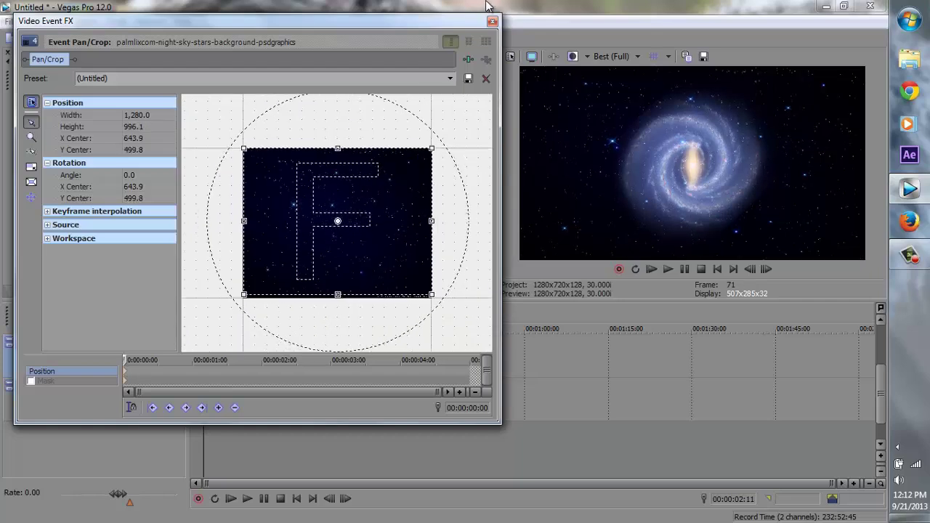
{"action": "left_click", "coordinate": [494, 22]}
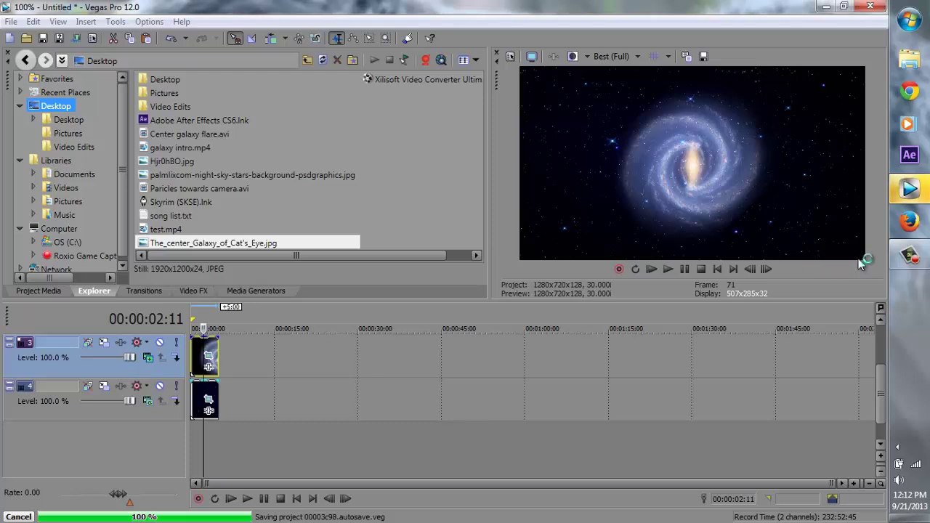
Deselect the events and place the timeline cursor at 00:00:02:09 within the galaxy event
{"action": "mouse_move", "coordinate": [926, 189]}
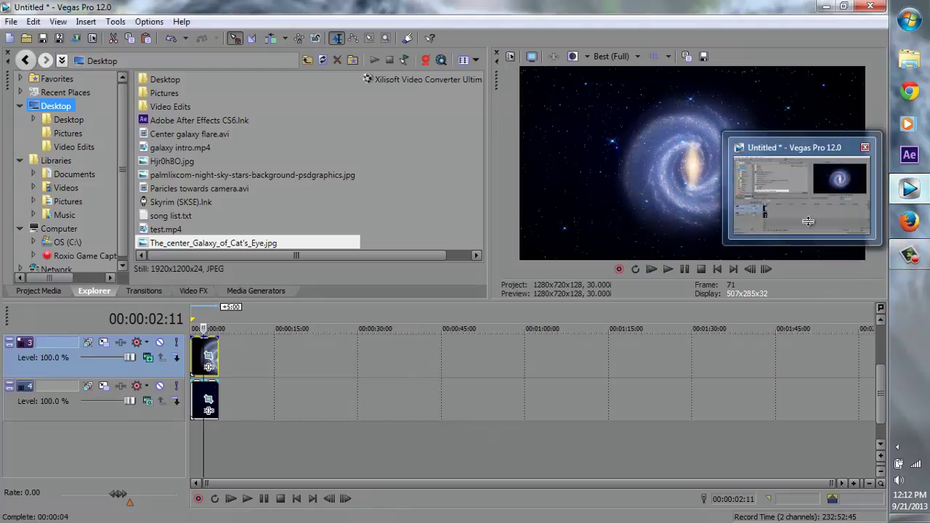
{"action": "left_click", "coordinate": [217, 438]}
{"action": "left_click", "coordinate": [207, 329]}
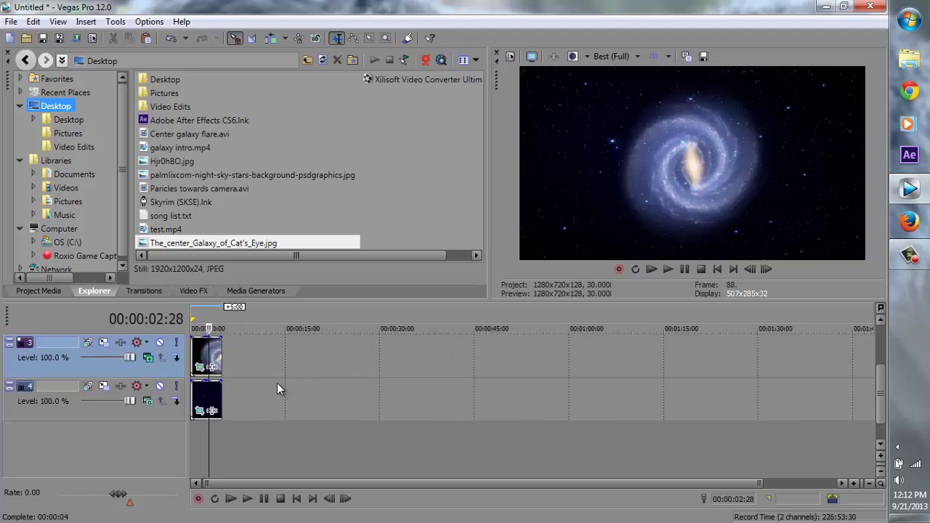
{"action": "scroll", "coordinate": [275, 383], "scroll_direction": "up", "scroll_amount": 2}
{"action": "left_click_drag", "start_coordinate": [884, 405], "coordinate": [877, 352]}
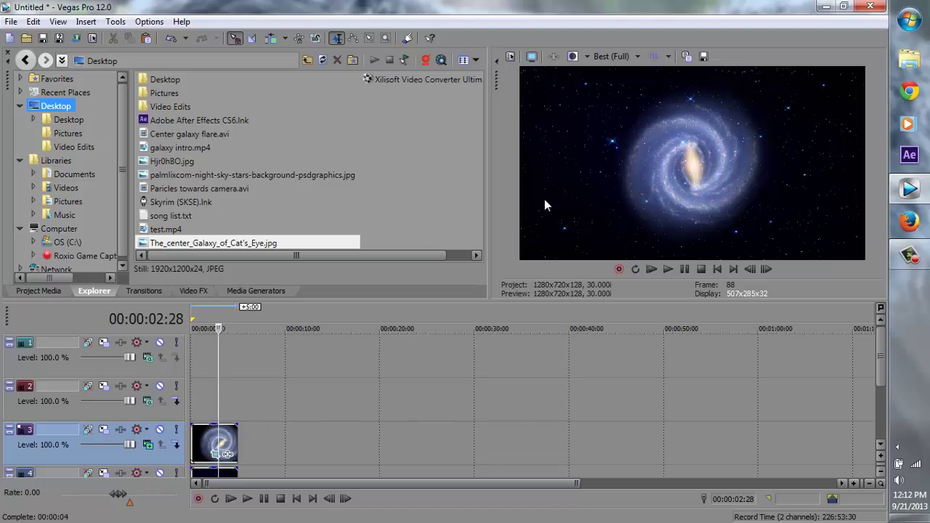
{"action": "mouse_move", "coordinate": [220, 375]}
{"action": "left_mouse_down"}
{"action": "mouse_move", "coordinate": [197, 375]}
{"action": "mouse_move", "coordinate": [211, 376]}
{"action": "left_mouse_up"}
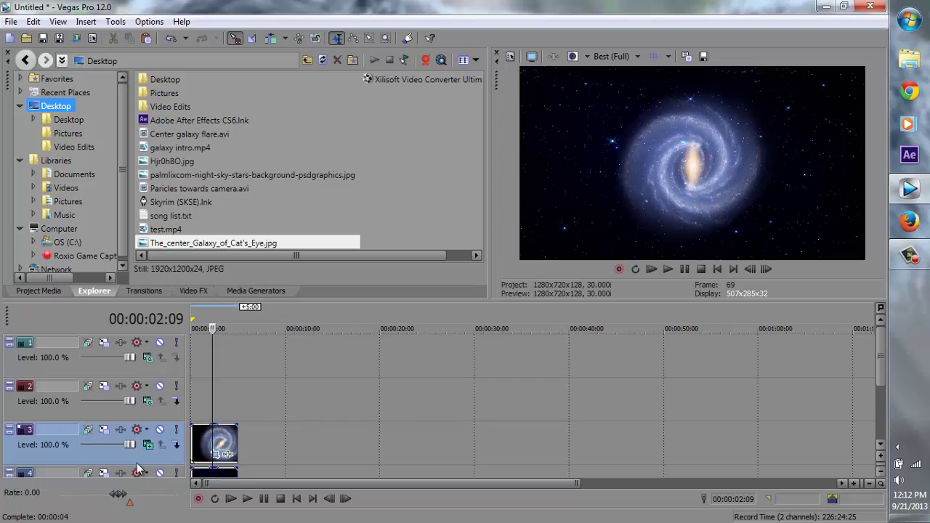
Open Track Motion for the galaxy track, set its compositing mode to 3D Source Alpha, and uncover the video preview
{"action": "left_click", "coordinate": [103, 433]}
{"action": "left_click", "coordinate": [103, 434]}
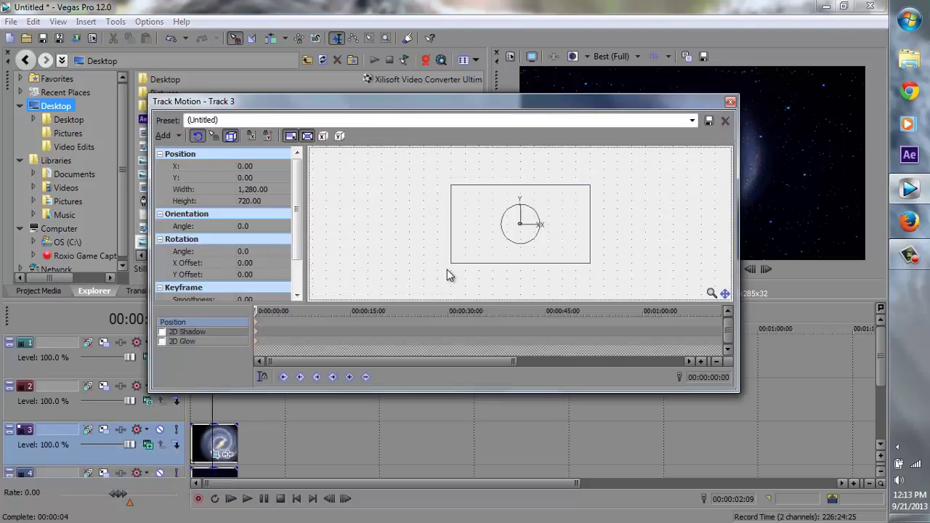
{"action": "left_click", "coordinate": [169, 136]}
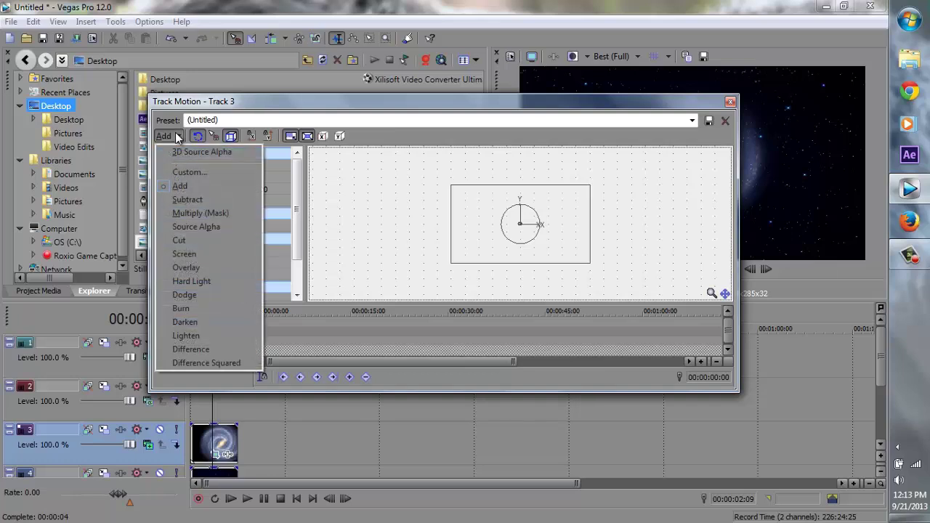
{"action": "left_click", "coordinate": [188, 154]}
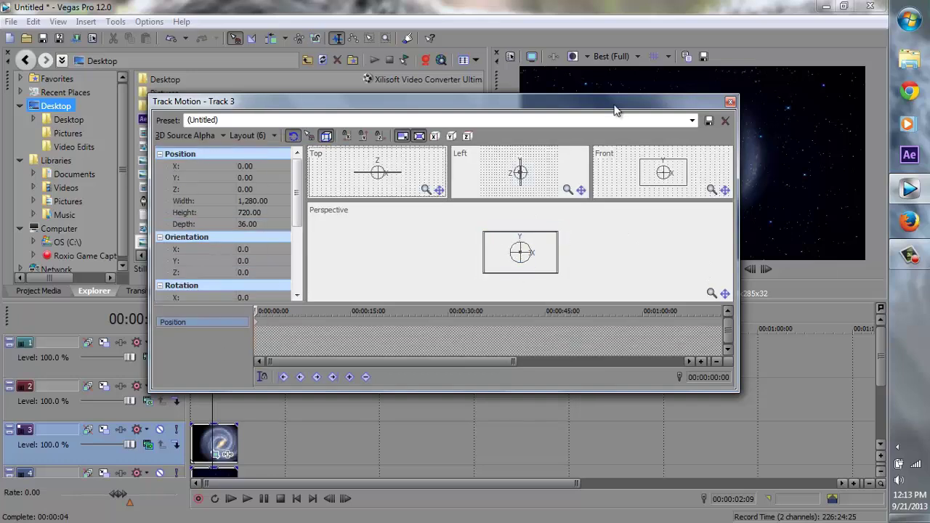
{"action": "left_click_drag", "start_coordinate": [605, 107], "coordinate": [444, 133]}
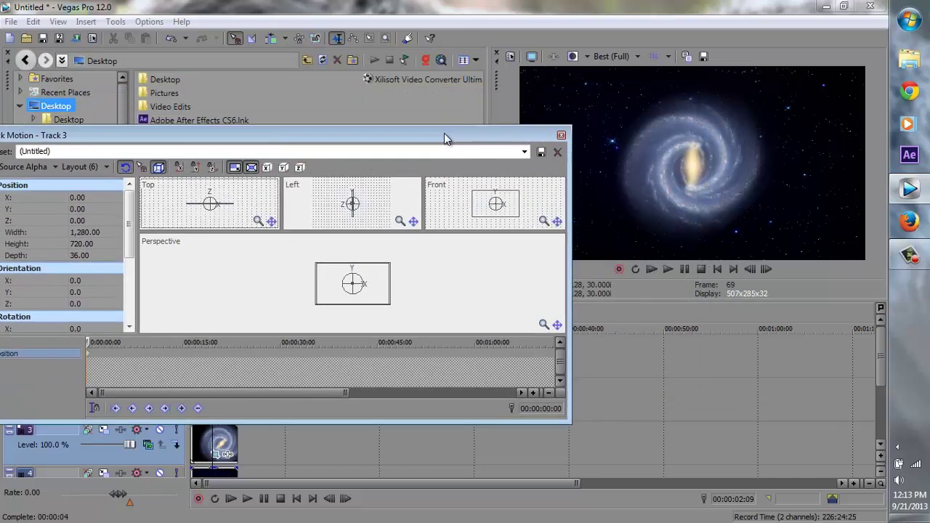
Tilt the galaxy track backwards in the Perspective view to an X orientation of about -59.1, and close Track Motion
{"action": "left_click_drag", "start_coordinate": [353, 276], "coordinate": [353, 265]}
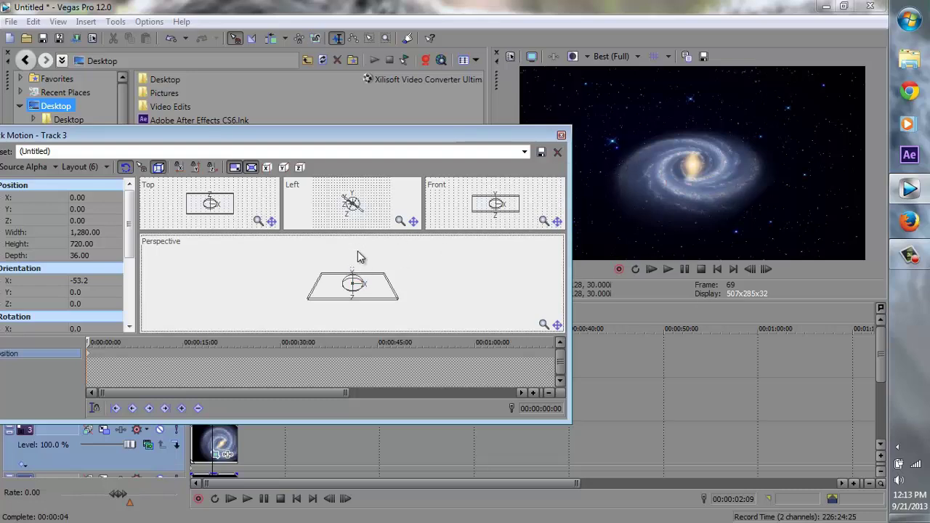
{"action": "left_click_drag", "start_coordinate": [353, 270], "coordinate": [352, 266]}
{"action": "key", "text": "ctrl+z"}
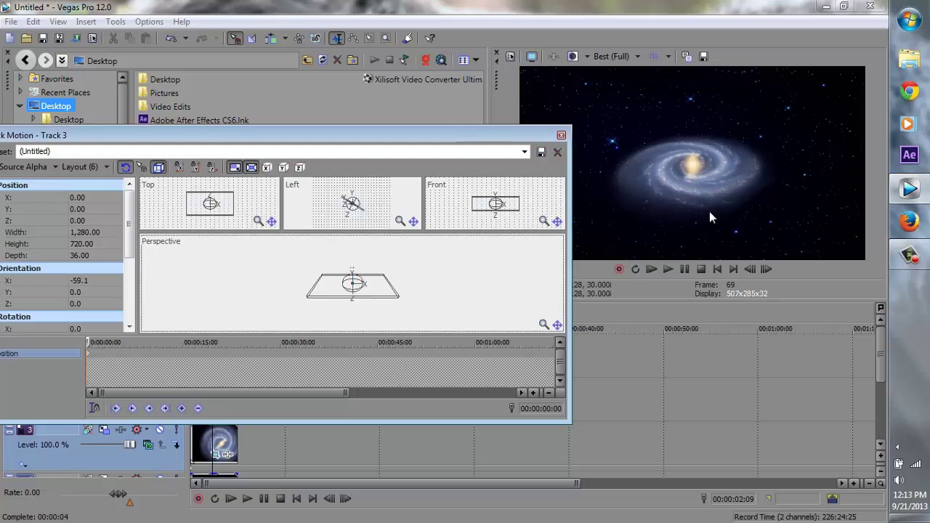
{"action": "left_click", "coordinate": [561, 135]}
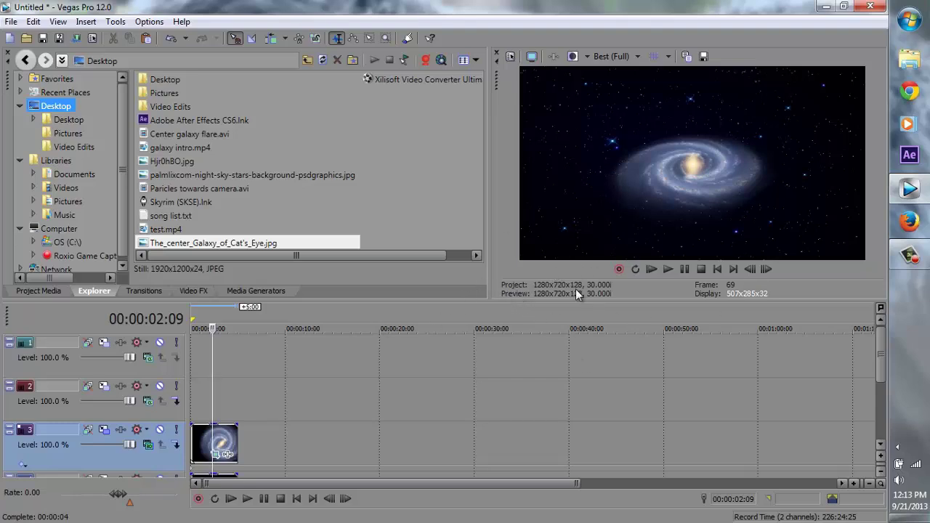
Apply the (Default) preset of the Color Curves video effect to the galaxy event on track 3
{"action": "left_click", "coordinate": [194, 291]}
{"action": "left_click", "coordinate": [89, 227]}
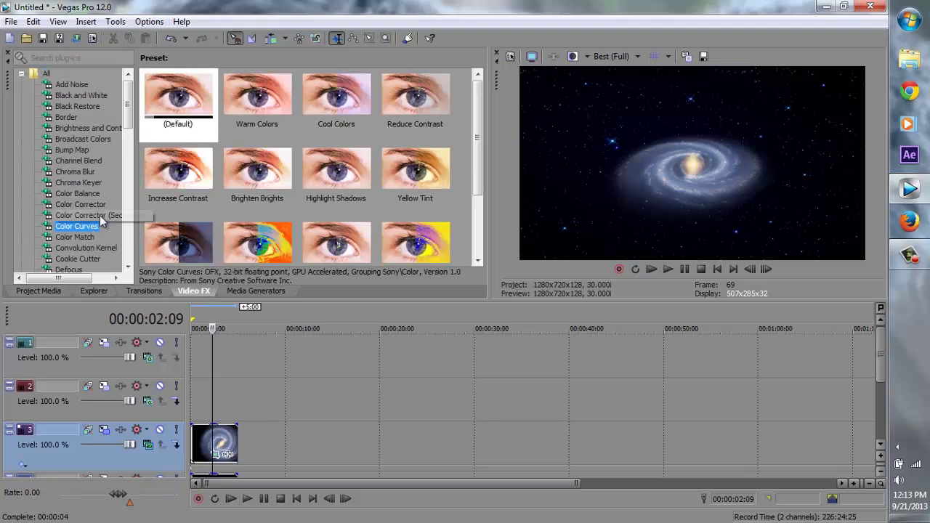
{"action": "left_click_drag", "start_coordinate": [186, 102], "coordinate": [210, 438]}
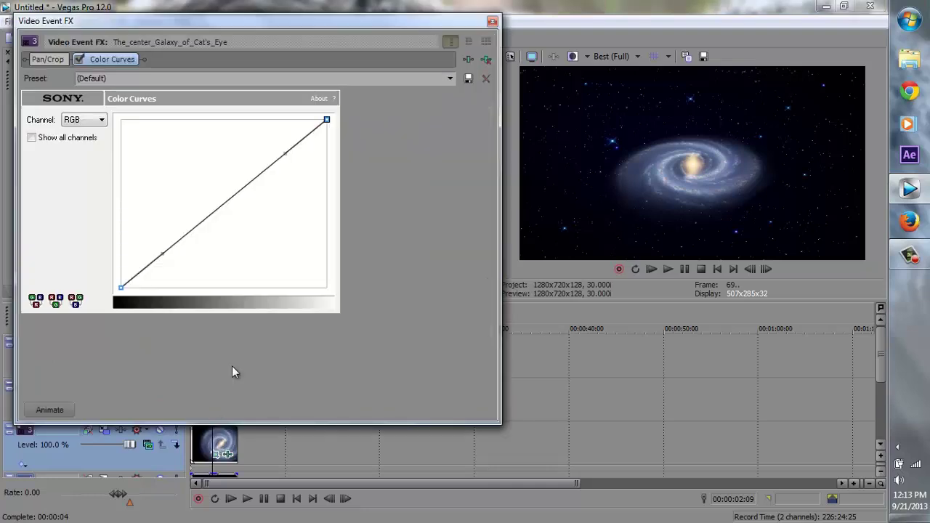
Bend the RGB colour curve into an S shape with flat tangents at both ends to add contrast, and close the effect settings
{"action": "left_click", "coordinate": [161, 252]}
{"action": "left_click_drag", "start_coordinate": [161, 251], "coordinate": [191, 286]}
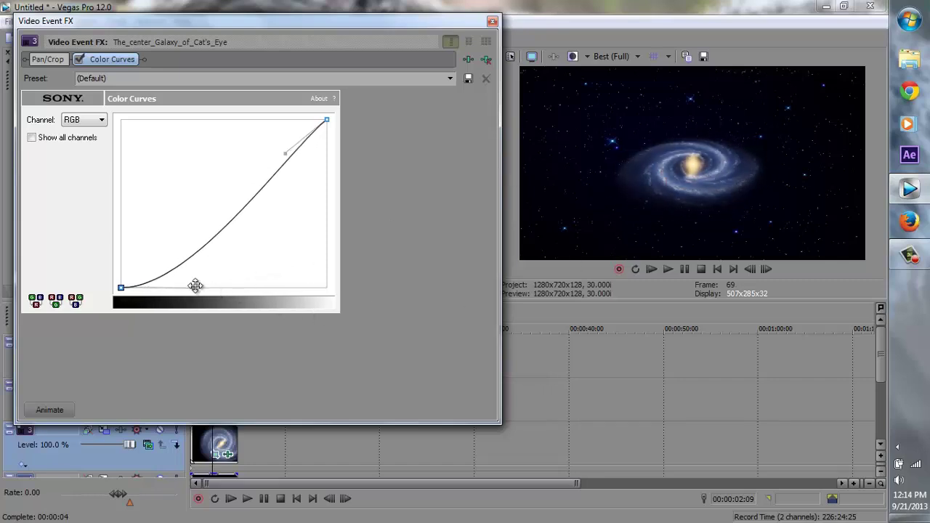
{"action": "left_click_drag", "start_coordinate": [195, 287], "coordinate": [197, 278]}
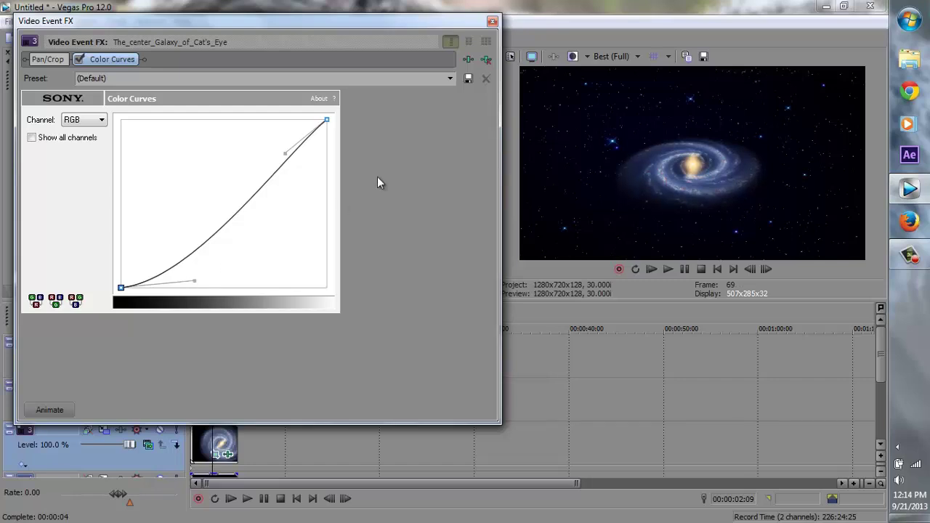
{"action": "left_click_drag", "start_coordinate": [288, 153], "coordinate": [268, 122]}
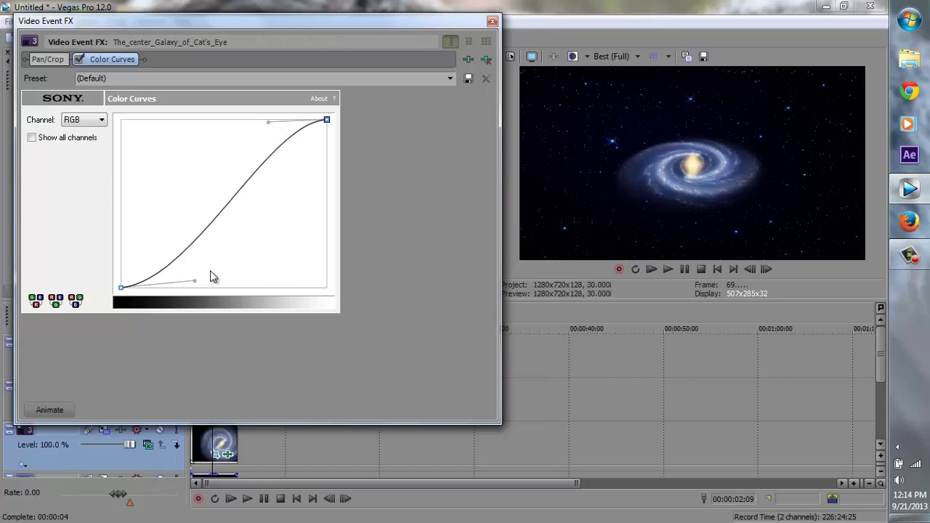
{"action": "left_click_drag", "start_coordinate": [198, 279], "coordinate": [198, 285]}
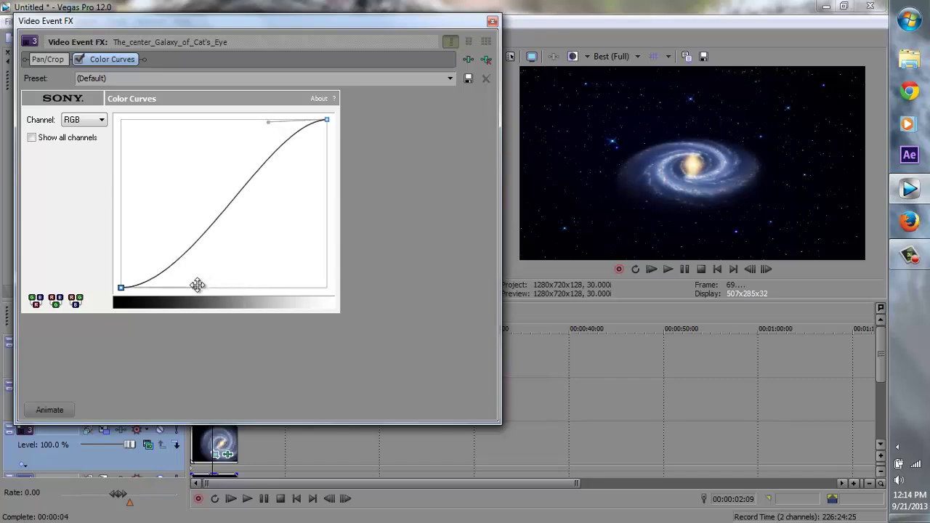
{"action": "left_click_drag", "start_coordinate": [268, 121], "coordinate": [264, 122]}
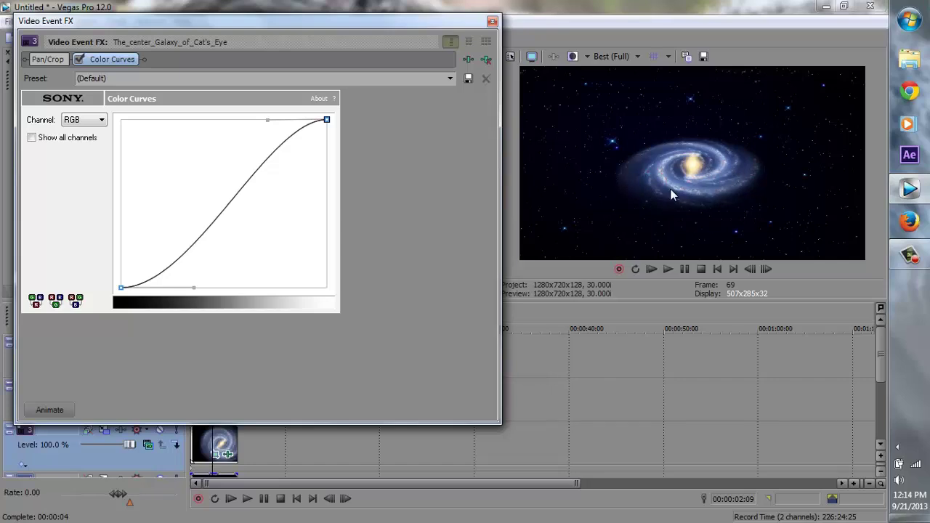
{"action": "left_click", "coordinate": [492, 21]}
Step forward frame by frame to 00:00:03:12 to preview the tilted galaxy's rotation
{"action": "left_click", "coordinate": [345, 499]}
{"action": "left_click", "coordinate": [345, 498]}
{"action": "left_click", "coordinate": [346, 499]}
{"action": "left_click", "coordinate": [345, 499]}
{"action": "left_click", "coordinate": [345, 499]}
{"action": "left_click", "coordinate": [345, 499]}
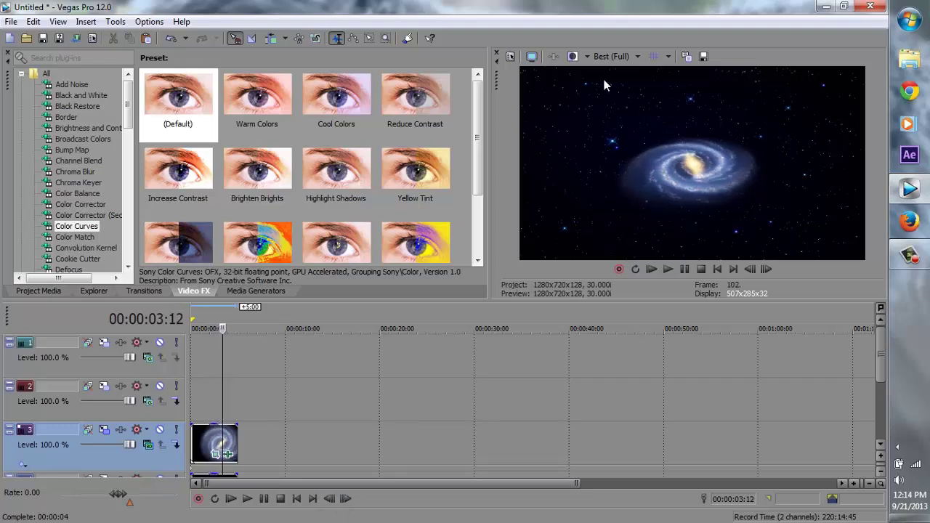
Set the video preview quality to Best (Auto) and step the timeline cursor back to 00:00:02:04
{"action": "left_click", "coordinate": [615, 56]}
{"action": "mouse_move", "coordinate": [633, 110]}
{"action": "left_click", "coordinate": [673, 114]}
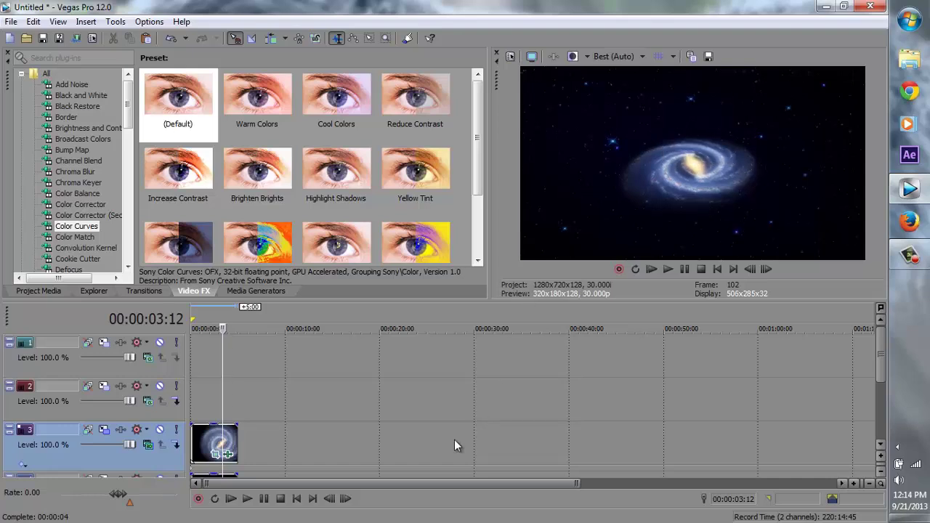
{"action": "left_click", "coordinate": [329, 499]}
{"action": "left_click", "coordinate": [329, 499]}
{"action": "left_click_drag", "start_coordinate": [330, 499], "coordinate": [331, 499]}
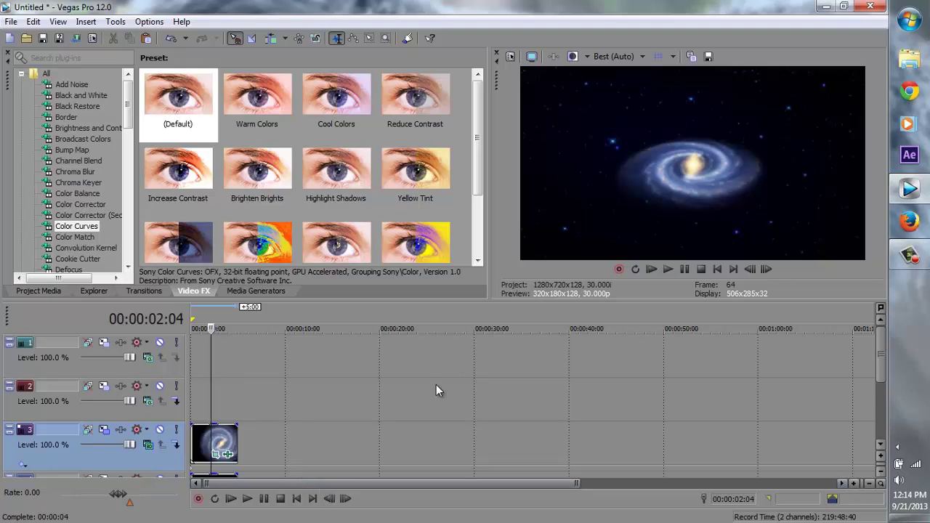
Add Center galaxy flare.avi from the Desktop to the start of track 2, matching the project to its 29.970 fps
{"action": "left_click", "coordinate": [99, 292]}
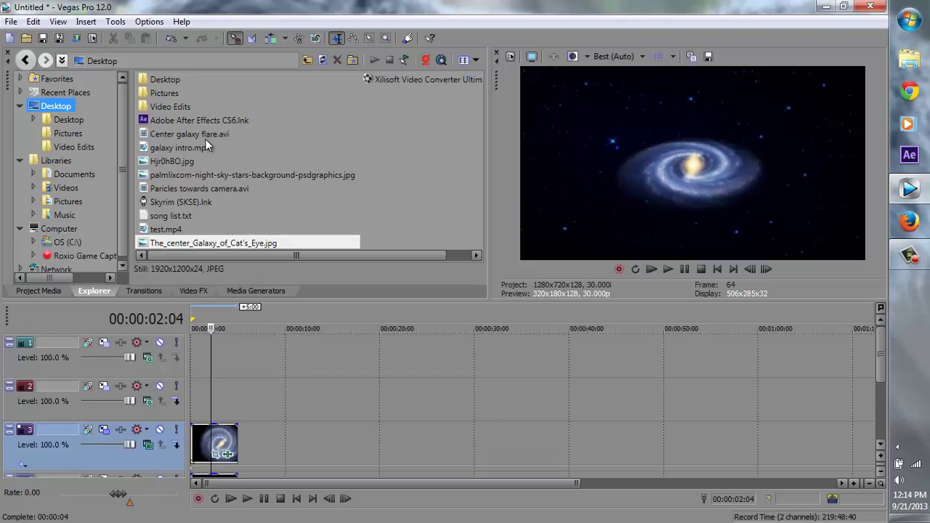
{"action": "left_click", "coordinate": [179, 136]}
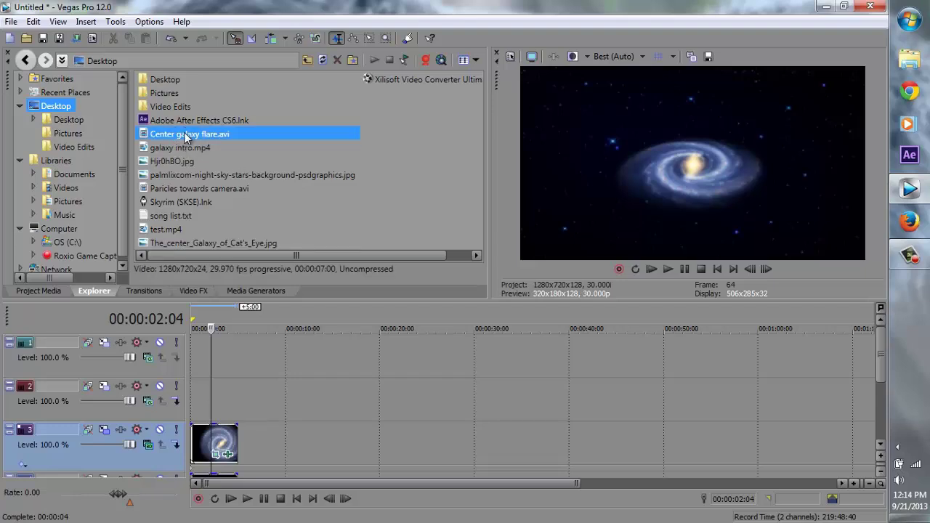
{"action": "left_click_drag", "start_coordinate": [162, 140], "coordinate": [174, 401]}
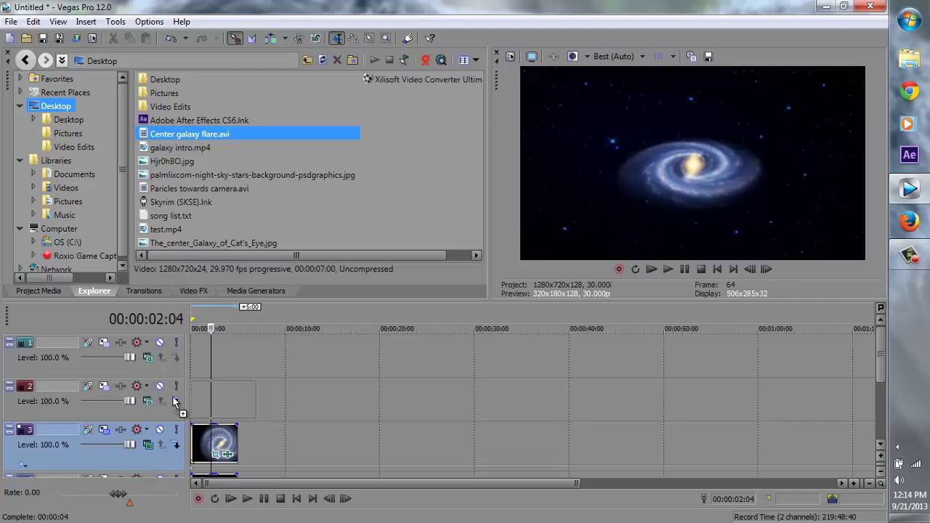
{"action": "left_click_drag", "start_coordinate": [175, 401], "coordinate": [175, 402]}
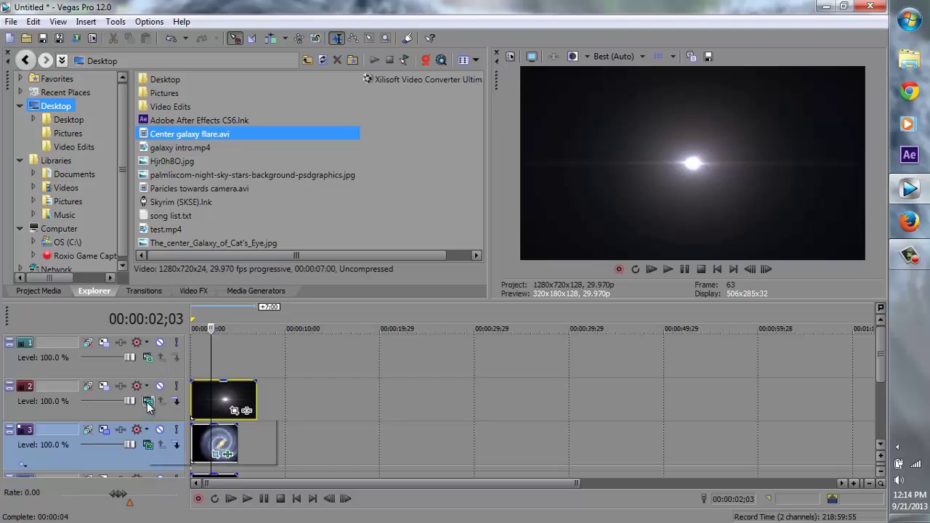
Set the compositing mode of the centre flare track to Add so it blends over the galaxy
{"action": "left_click", "coordinate": [149, 404]}
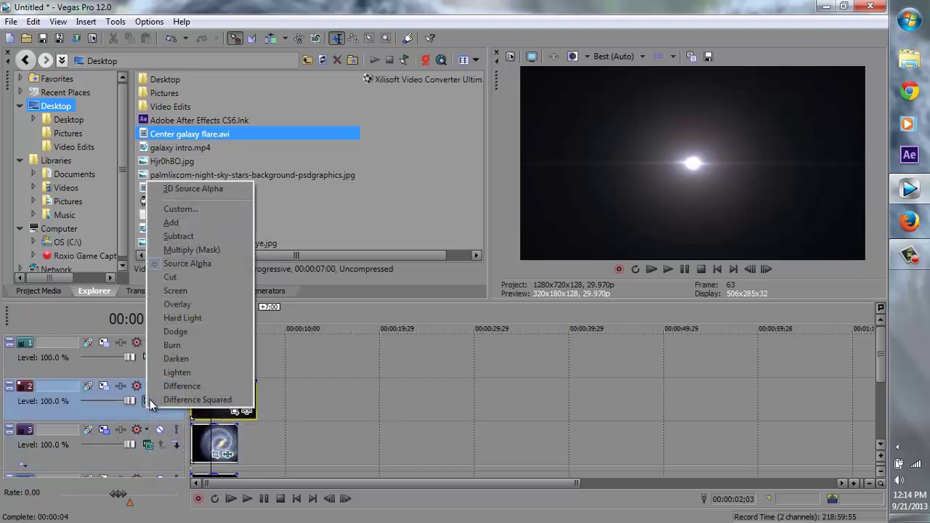
{"action": "left_click", "coordinate": [179, 224]}
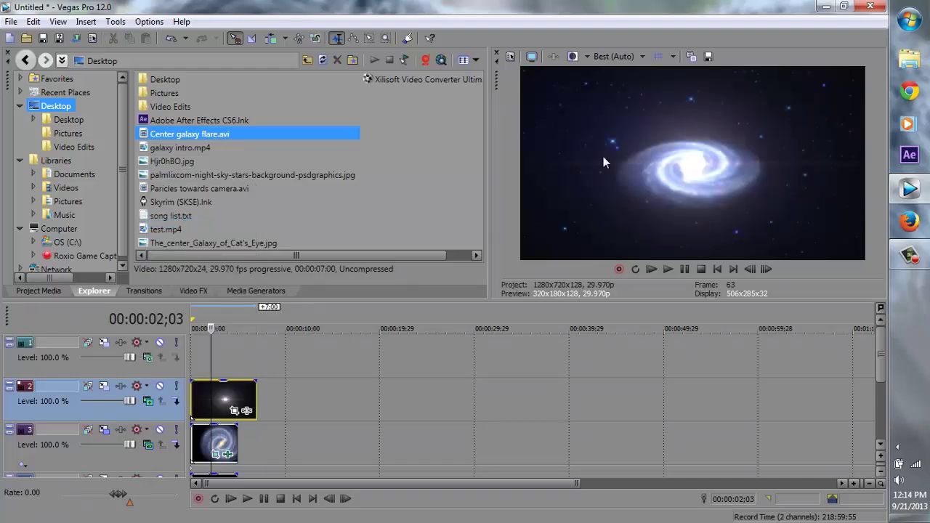
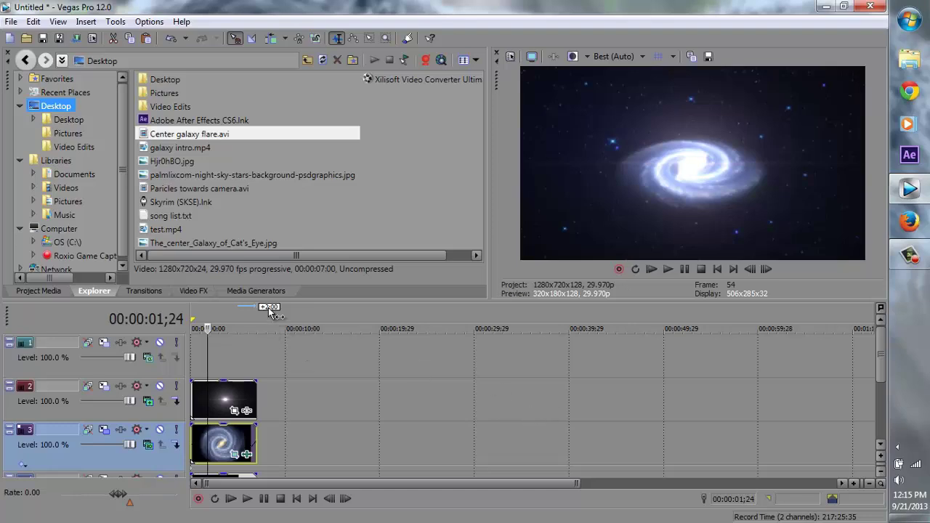
Place Paricles towards camera.avi at the start of track 1 and set that track's compositing mode to Add
{"action": "left_click", "coordinate": [220, 189]}
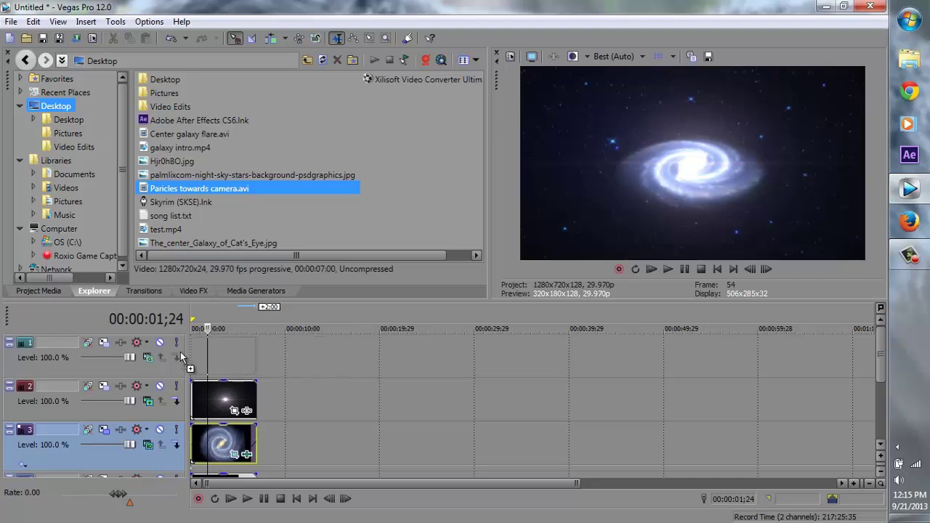
{"action": "left_click_drag", "start_coordinate": [182, 358], "coordinate": [183, 357]}
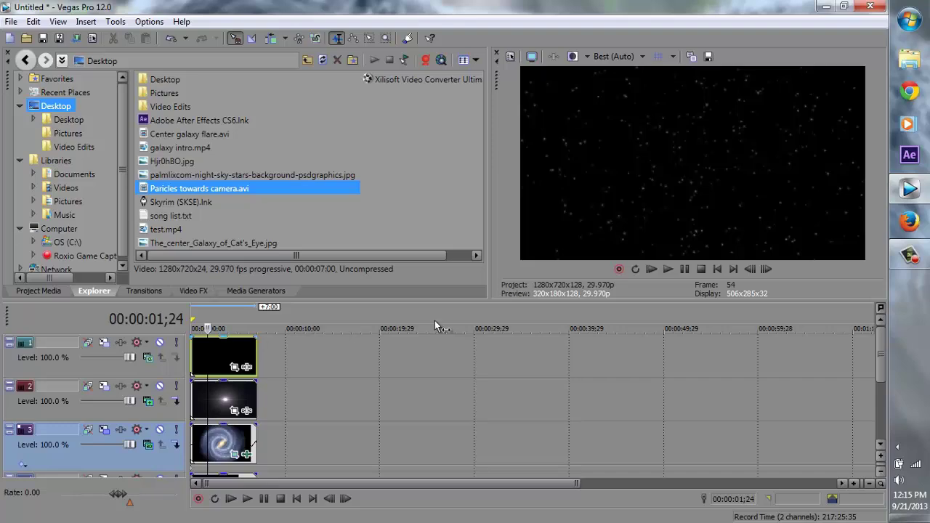
{"action": "left_click", "coordinate": [149, 359]}
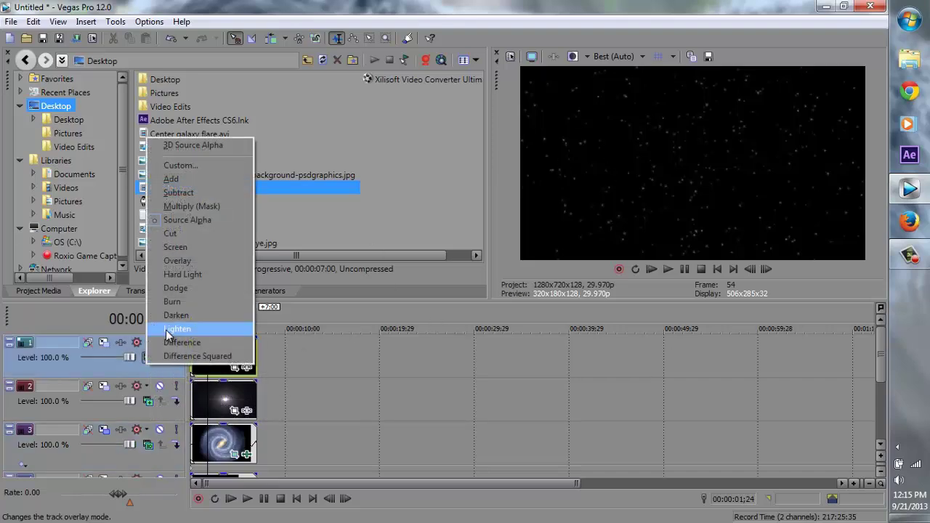
{"action": "left_click", "coordinate": [180, 178]}
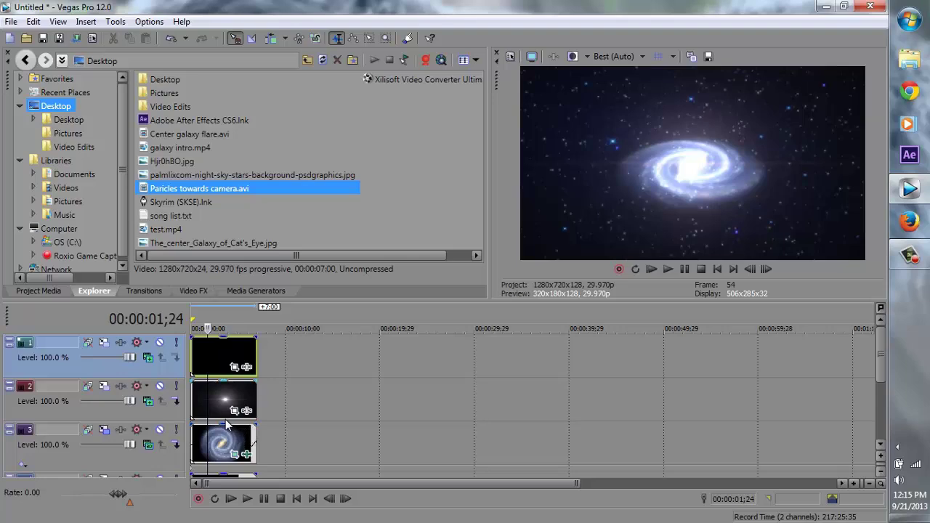
Set the video preview quality to Best (Full)
{"action": "left_click", "coordinate": [615, 57]}
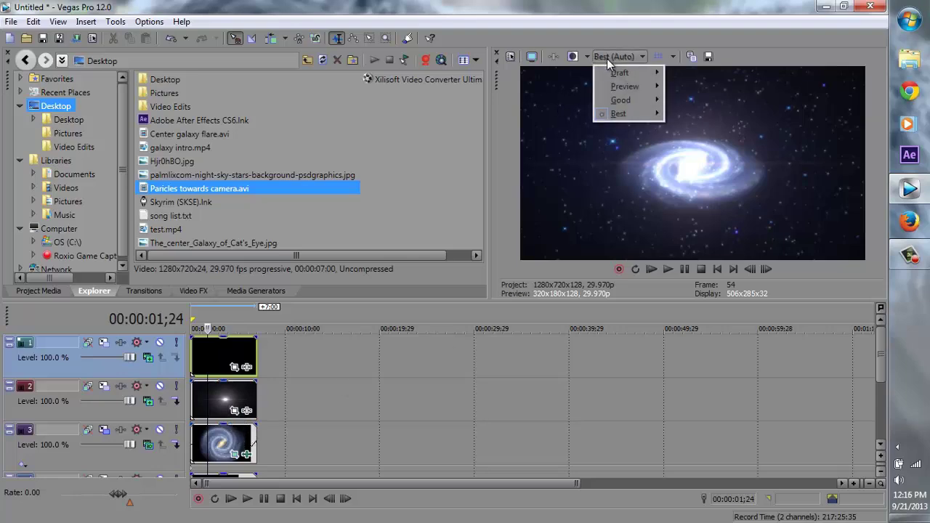
{"action": "mouse_move", "coordinate": [625, 116]}
{"action": "left_click", "coordinate": [696, 115]}
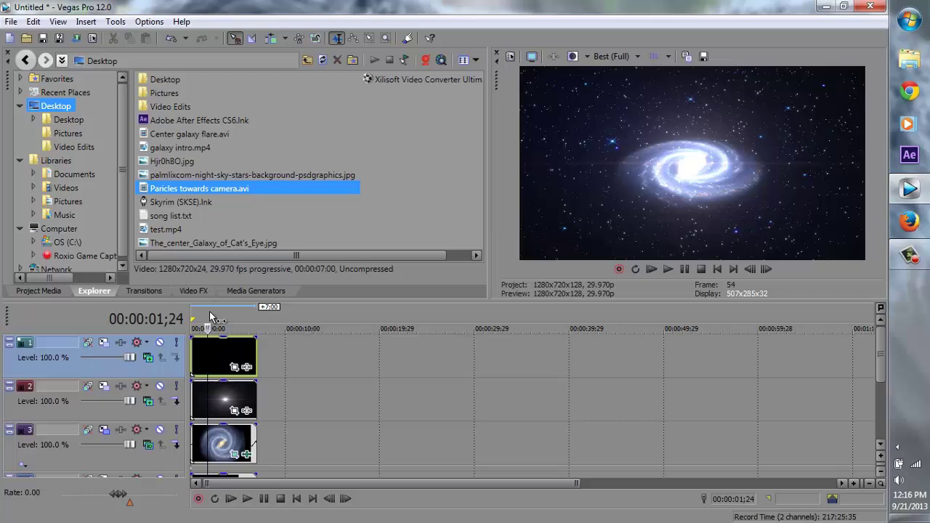
Step forward frame by frame to 00:00:04:03 to preview the particles and flare over the rotating galaxy
{"action": "left_click", "coordinate": [348, 507]}
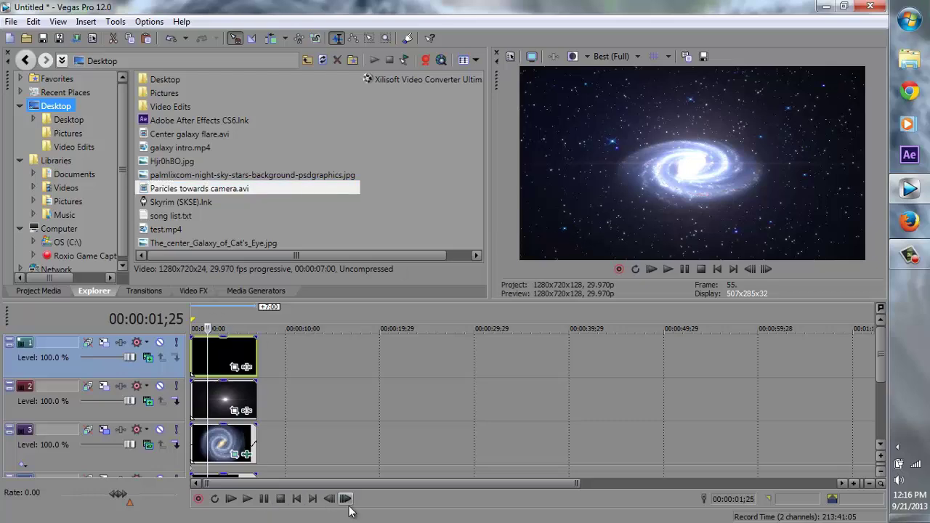
{"action": "left_click", "coordinate": [347, 507]}
{"action": "left_click", "coordinate": [348, 506]}
{"action": "left_click", "coordinate": [347, 507]}
{"action": "left_click", "coordinate": [348, 507]}
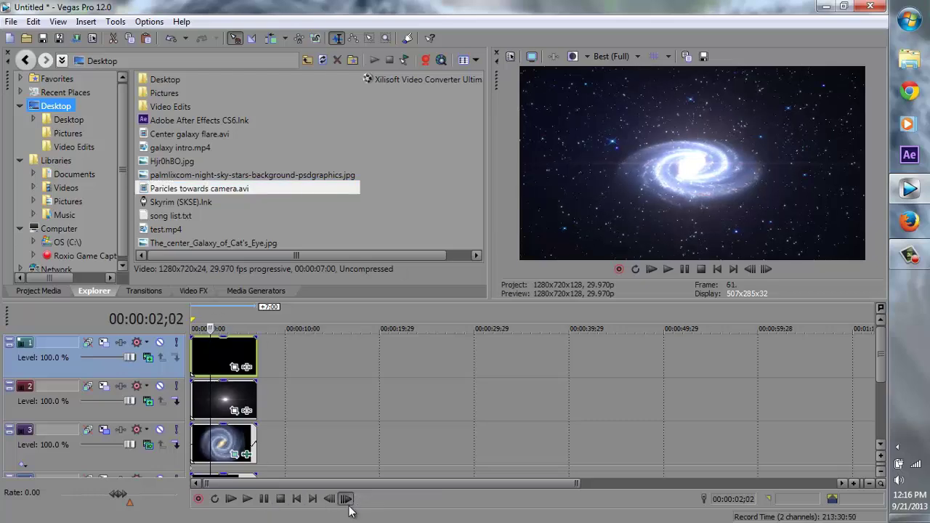
{"action": "left_click", "coordinate": [348, 508]}
{"action": "left_click", "coordinate": [348, 507]}
{"action": "left_click", "coordinate": [349, 507]}
{"action": "left_click", "coordinate": [348, 507]}
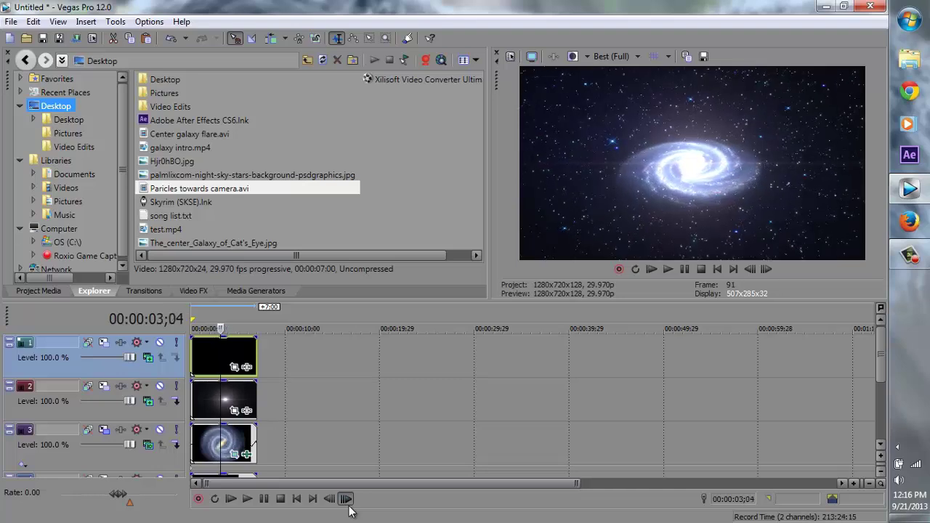
{"action": "left_click", "coordinate": [348, 508]}
{"action": "left_click", "coordinate": [348, 508]}
{"action": "left_click", "coordinate": [348, 508]}
{"action": "left_click", "coordinate": [349, 507]}
{"action": "left_click", "coordinate": [348, 508]}
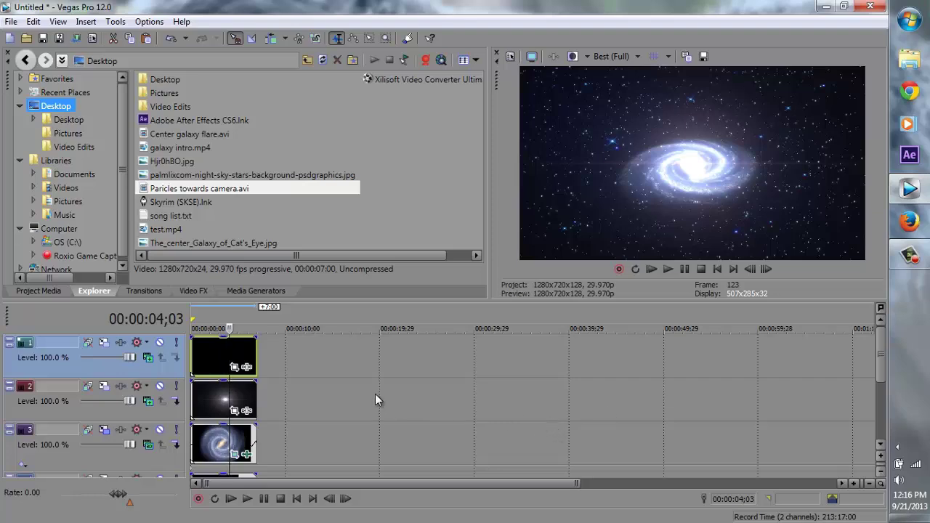
Insert a new video track above the particles and place the Noise Texture generator's Plasma preset at its start
{"action": "right_click", "coordinate": [317, 351]}
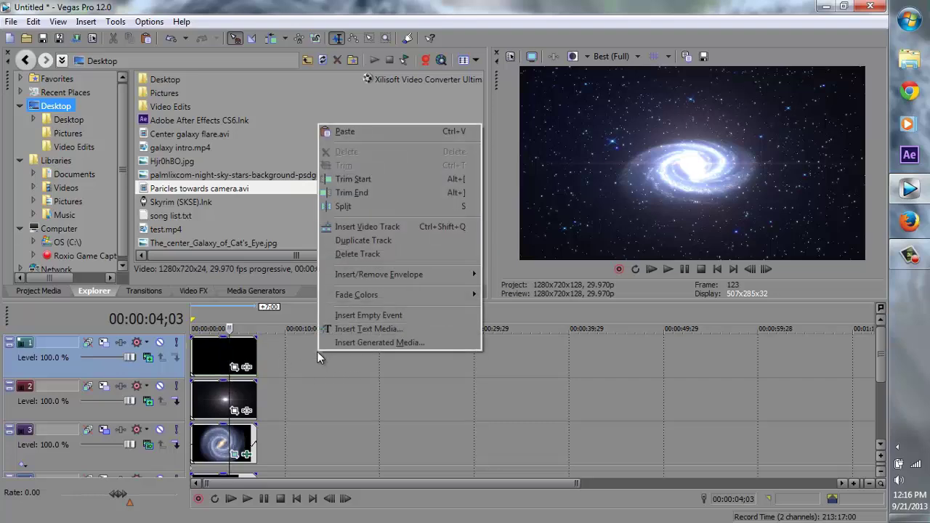
{"action": "left_click", "coordinate": [370, 227]}
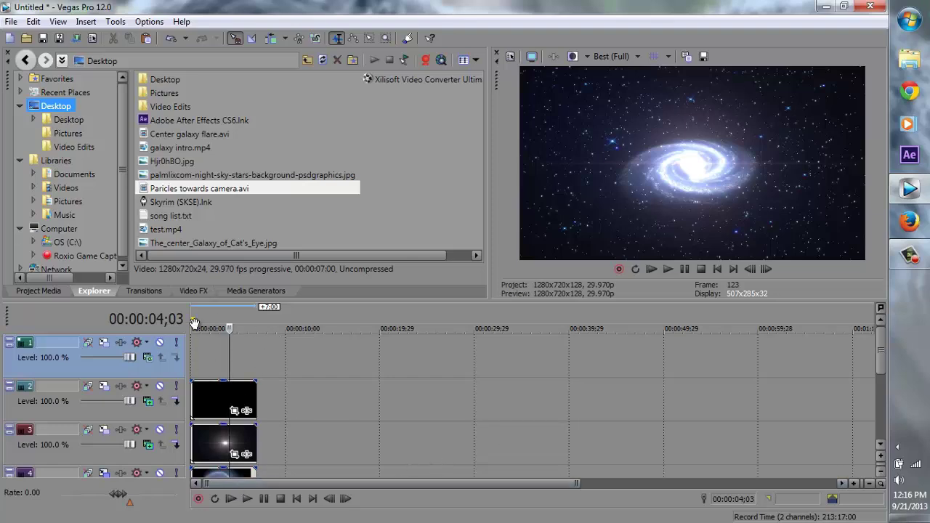
{"action": "left_click", "coordinate": [260, 291]}
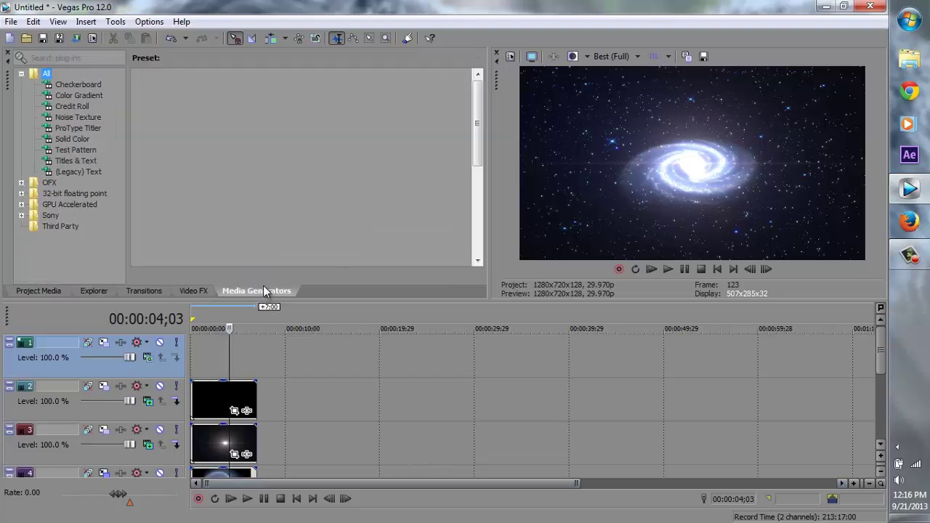
{"action": "left_click", "coordinate": [73, 119]}
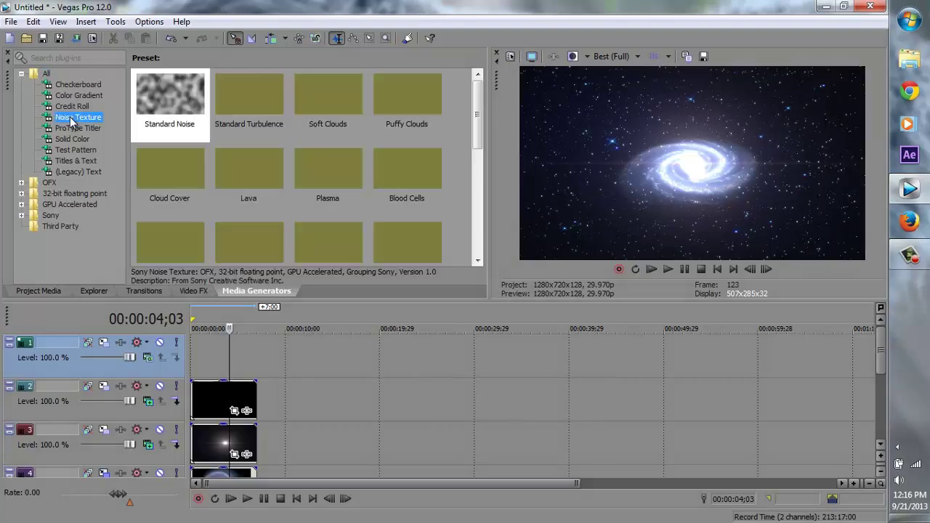
{"action": "left_click_drag", "start_coordinate": [334, 211], "coordinate": [188, 356]}
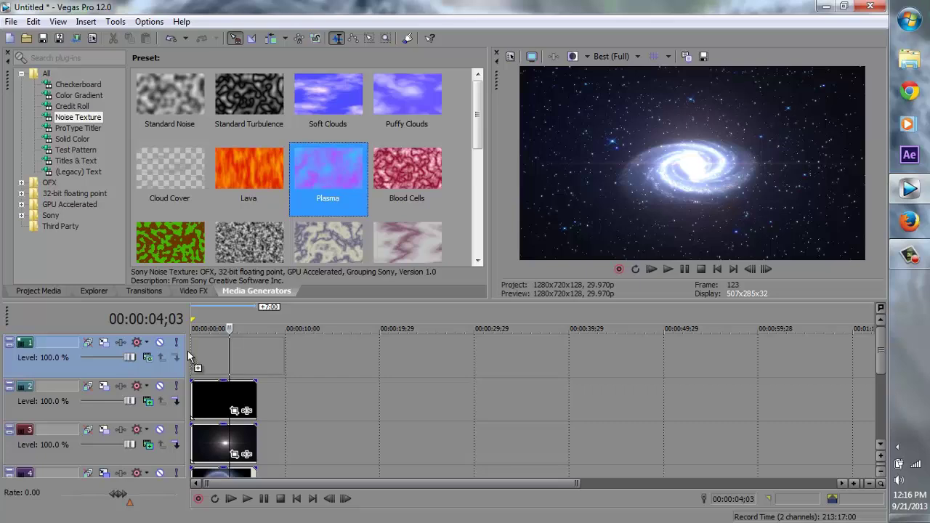
{"action": "left_click_drag", "start_coordinate": [187, 357], "coordinate": [187, 356]}
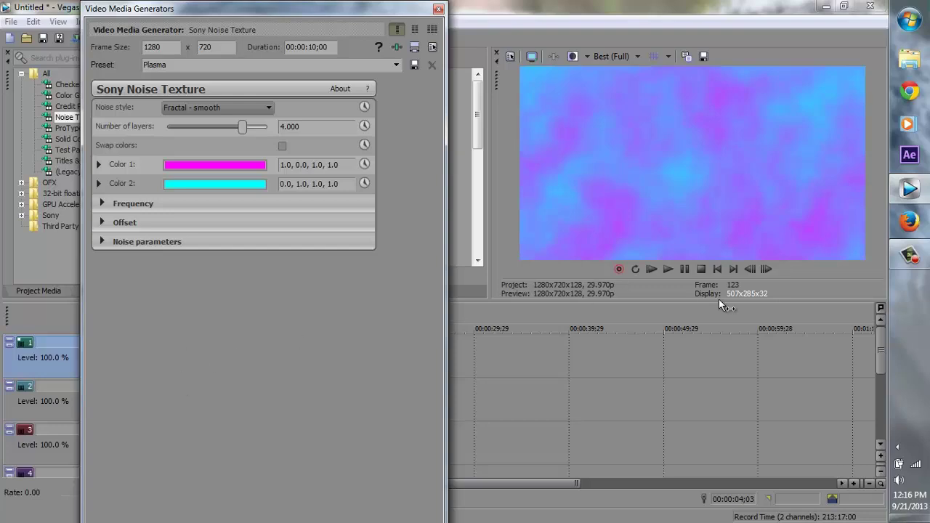
Make the plasma texture's Color 1 fully transparent by setting its alpha to 0.0, and close the generator settings
{"action": "left_click", "coordinate": [204, 168]}
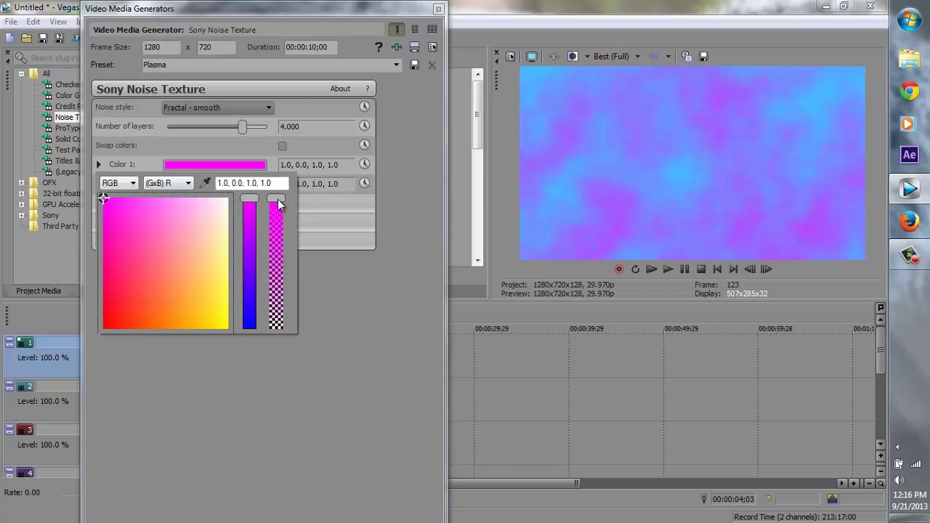
{"action": "left_click_drag", "start_coordinate": [280, 206], "coordinate": [266, 345]}
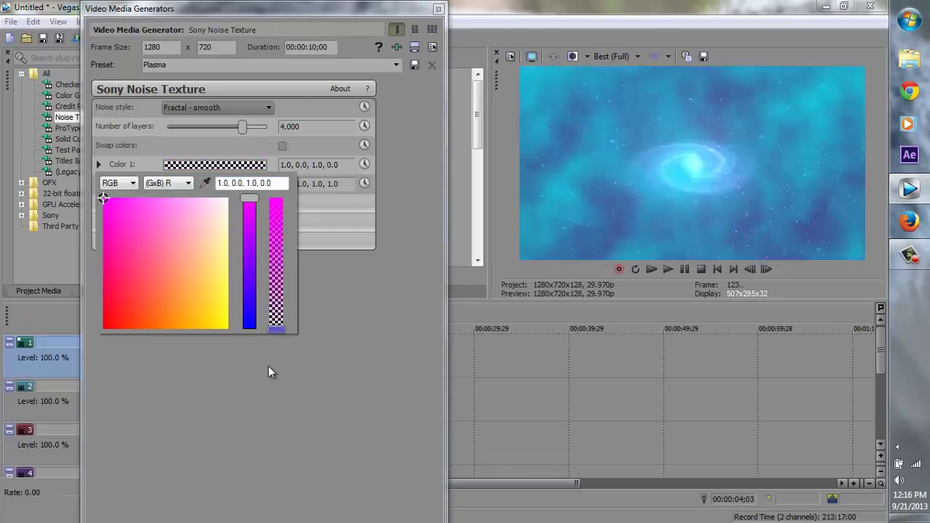
{"action": "left_click", "coordinate": [338, 343]}
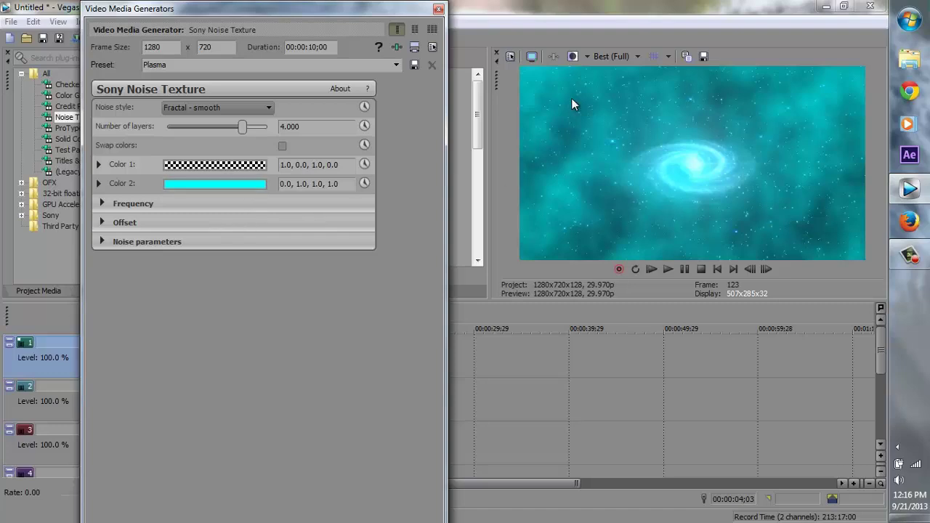
{"action": "left_click", "coordinate": [438, 9]}
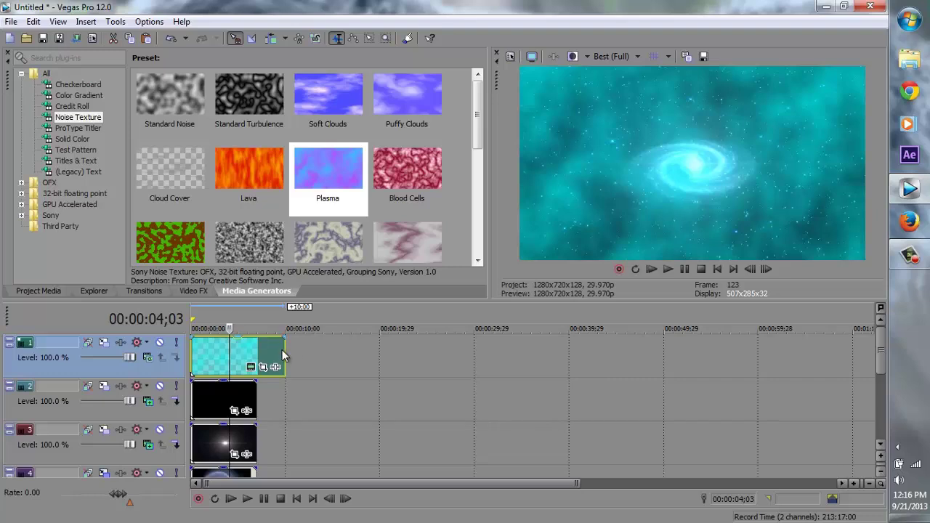
Shorten the plasma event by 3 seconds to match the clips below, lower its opacity to a faint tint, and preview at 00:00:04:14
{"action": "left_click_drag", "start_coordinate": [283, 357], "coordinate": [256, 352]}
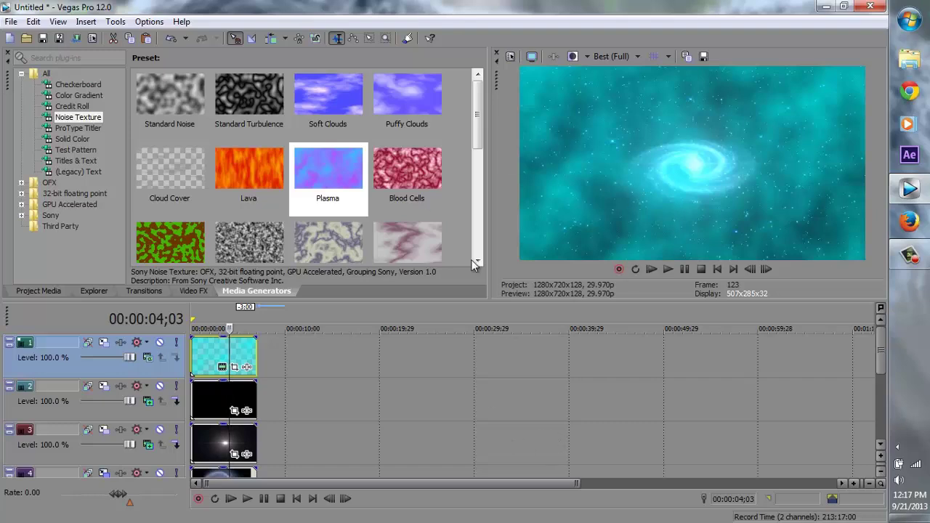
{"action": "left_click_drag", "start_coordinate": [229, 339], "coordinate": [224, 378]}
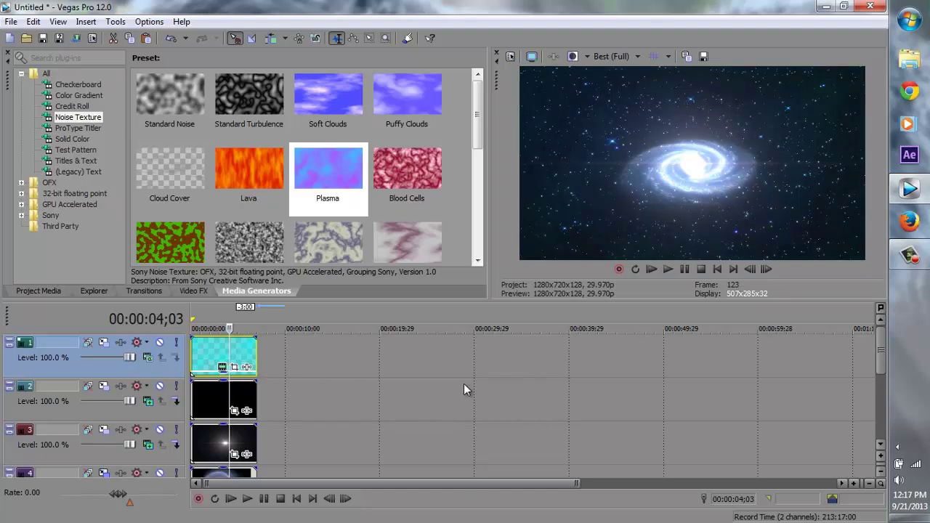
{"action": "left_click", "coordinate": [219, 328]}
{"action": "left_click", "coordinate": [233, 329]}
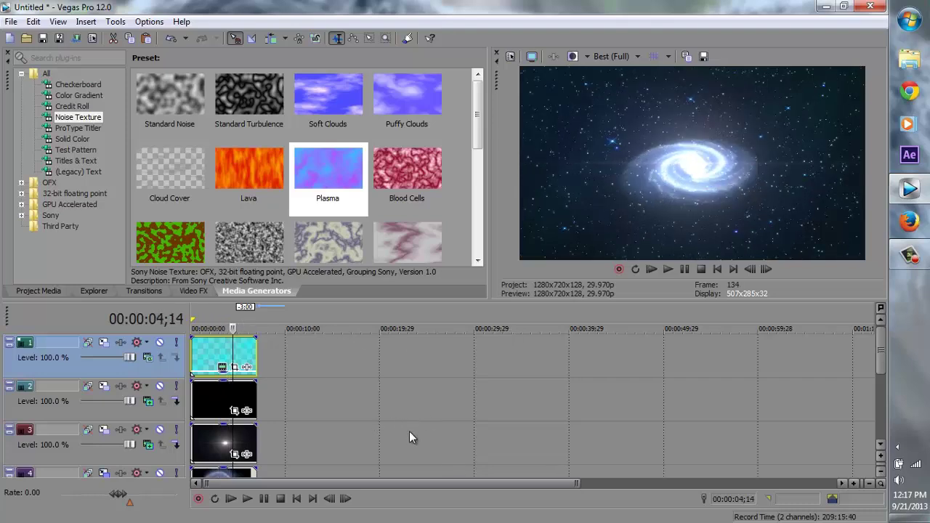
Insert a new video track above the plasma track and add a text media event to it at 00:00:04:14
{"action": "right_click", "coordinate": [314, 364]}
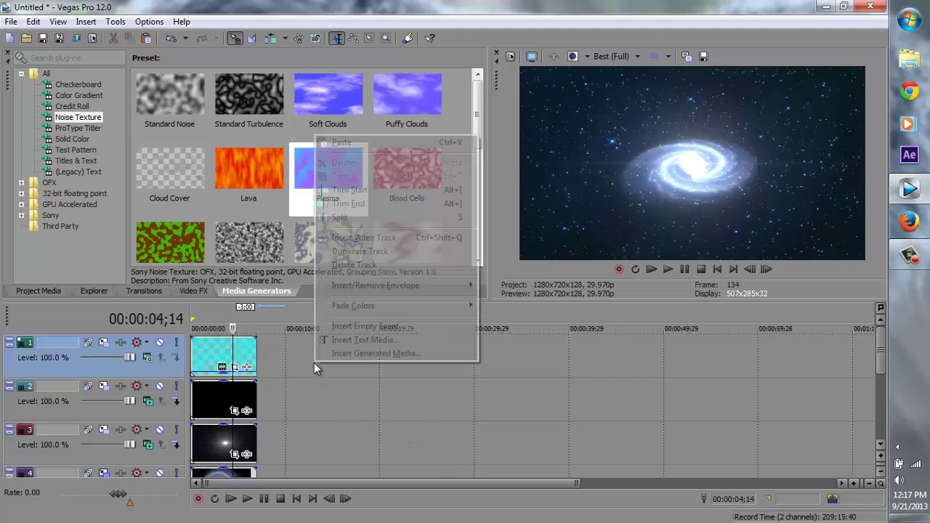
{"action": "left_click", "coordinate": [371, 239]}
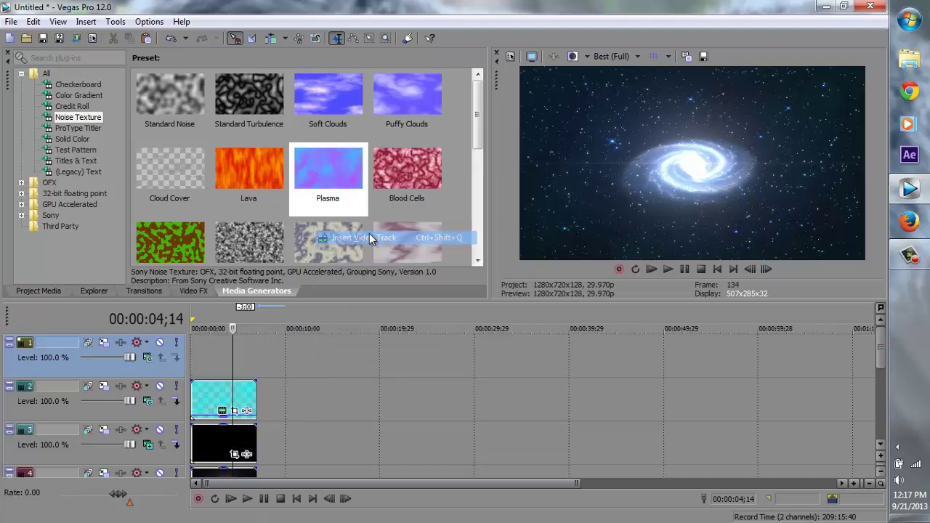
{"action": "right_click", "coordinate": [217, 356]}
{"action": "left_click", "coordinate": [280, 339]}
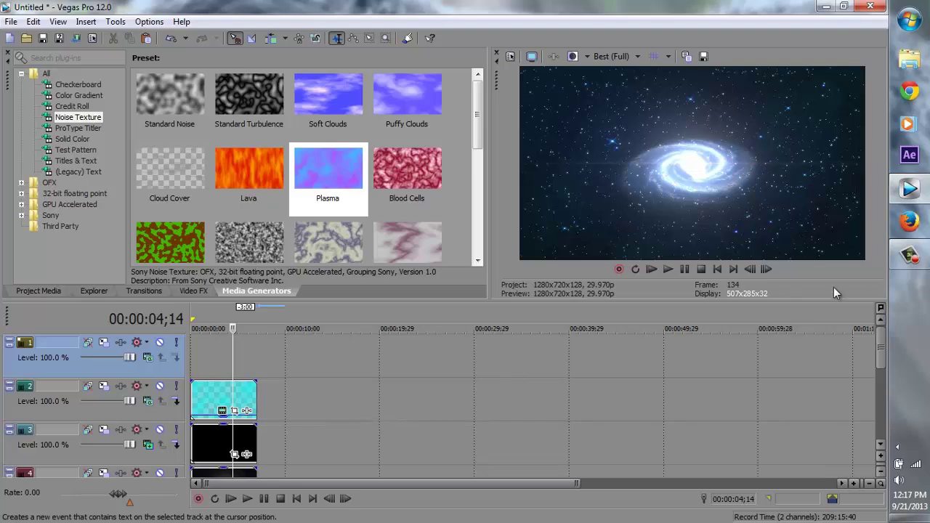
{"action": "left_click", "coordinate": [927, 259]}
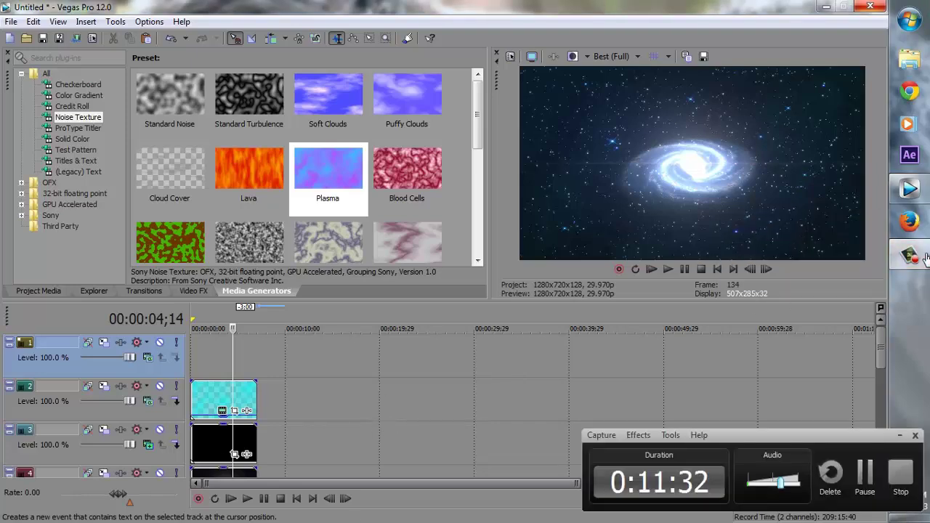
{"action": "left_click", "coordinate": [860, 475]}
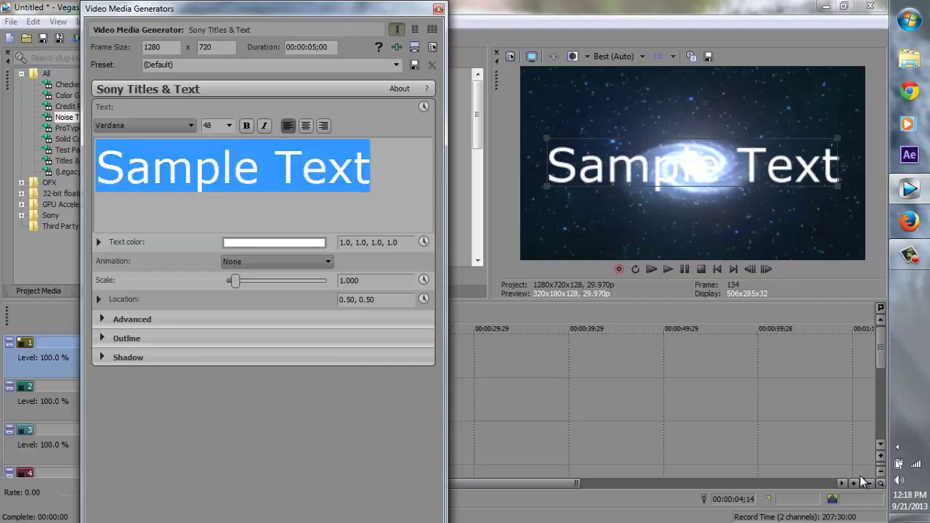
Replace the sample title text with "Mrjubble" and select the whole word
{"action": "type", "text": "Mrju"}
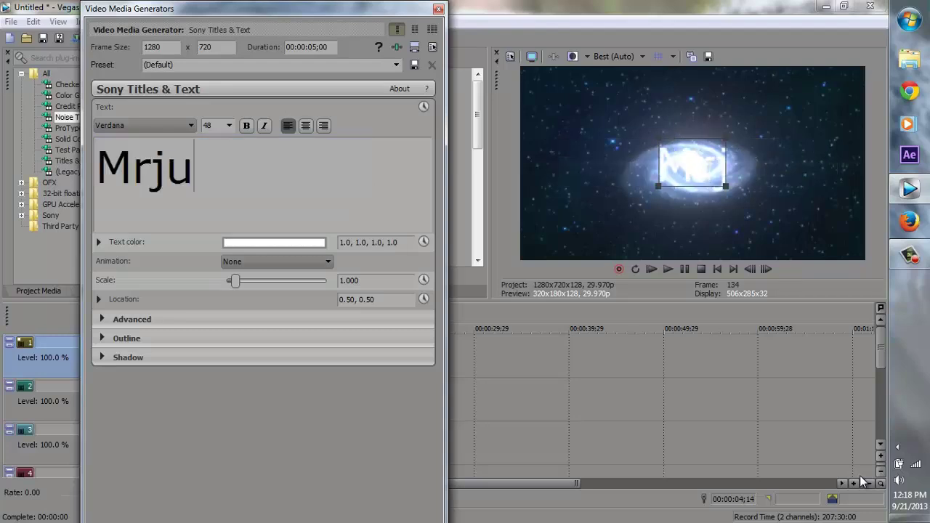
{"action": "type", "text": "bble"}
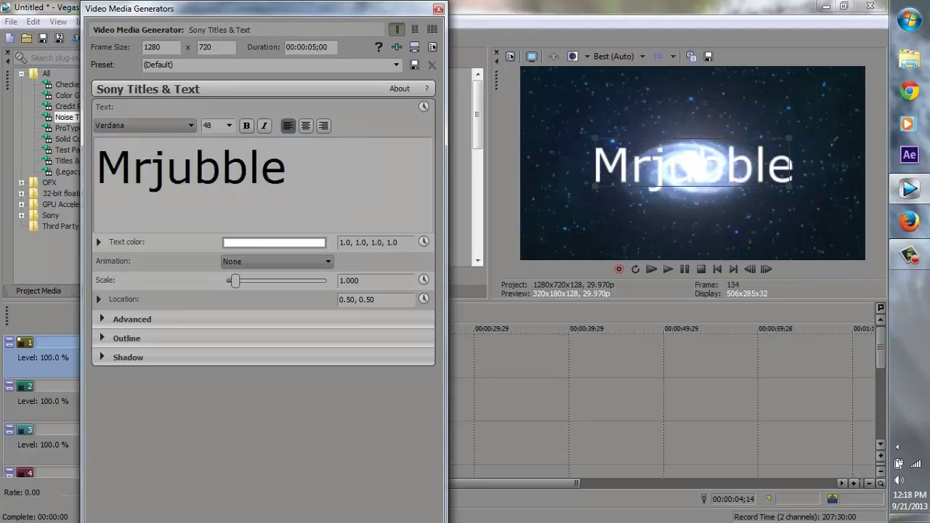
{"action": "key", "text": "ctrl+a"}
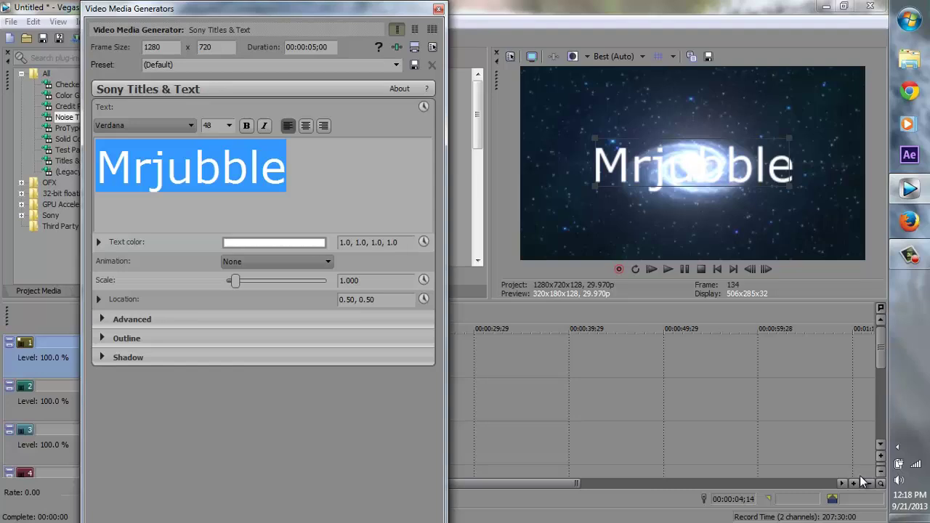
Try the Teen, Times New Roman and Times New Roman Baltic fonts on the title text
{"action": "key", "text": "shift+Tab"}
{"action": "key", "text": "alt+Down"}
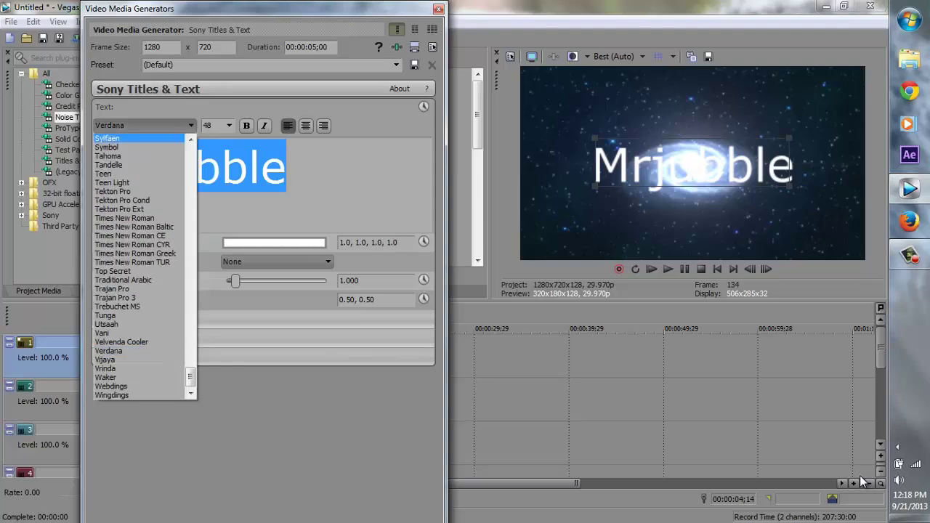
{"action": "key", "text": "Down"}
{"action": "key", "text": "Down"}
{"action": "key", "text": "Down"}
{"action": "key", "text": "Down"}
{"action": "key", "text": "Down"}
{"action": "key", "text": "Down"}
{"action": "key", "text": "Down"}
{"action": "key", "text": "Down"}
{"action": "key", "text": "Down"}
{"action": "key", "text": "Return"}
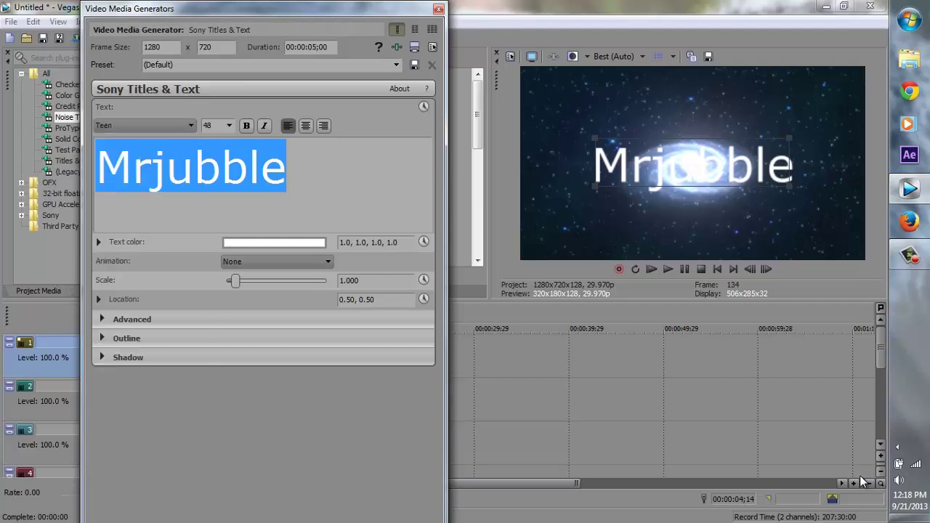
{"action": "key", "text": "alt+Down"}
{"action": "key", "text": "Return"}
{"action": "key", "text": "alt+Down"}
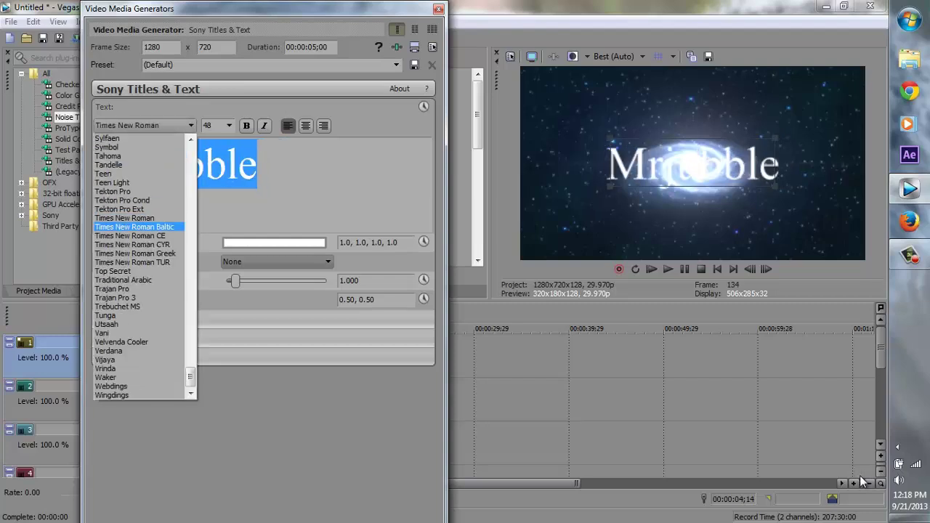
{"action": "key", "text": "Down"}
{"action": "key", "text": "Return"}
Try the Tekton Pro Cond and Times New Roman CE fonts on the title text
{"action": "key", "text": "alt+Down"}
{"action": "key", "text": "Up"}
{"action": "key", "text": "Up"}
{"action": "key", "text": "Up"}
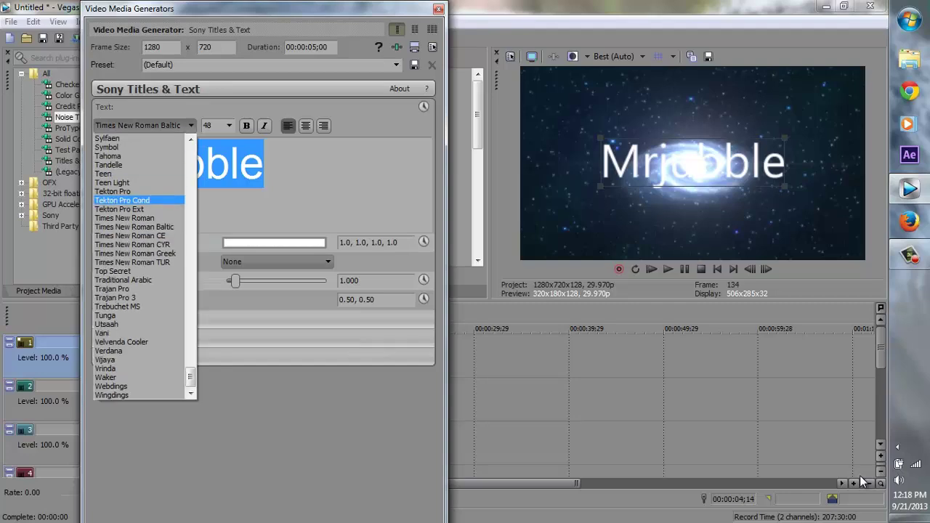
{"action": "key", "text": "Return"}
{"action": "key", "text": "alt+Down"}
{"action": "key", "text": "Return"}
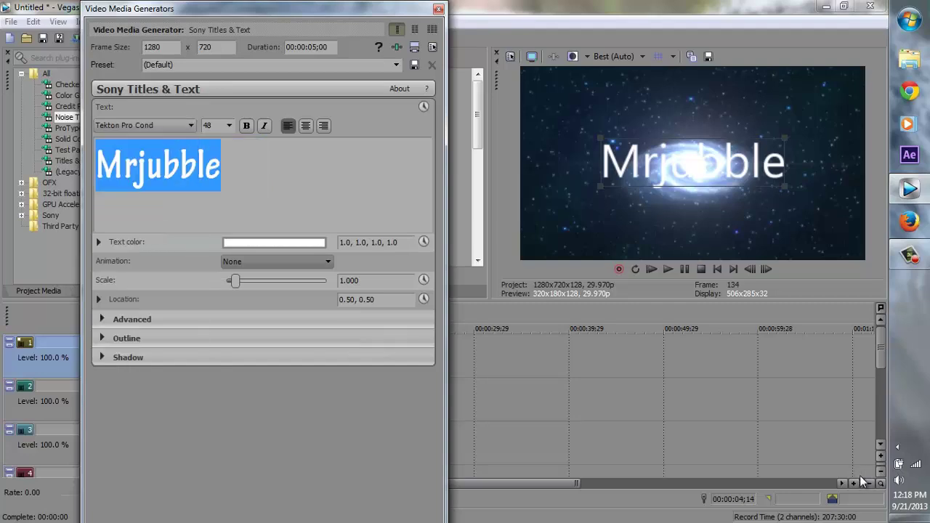
{"action": "key", "text": "alt+Down"}
{"action": "key", "text": "Down"}
{"action": "key", "text": "Down"}
{"action": "key", "text": "Down"}
{"action": "key", "text": "Down"}
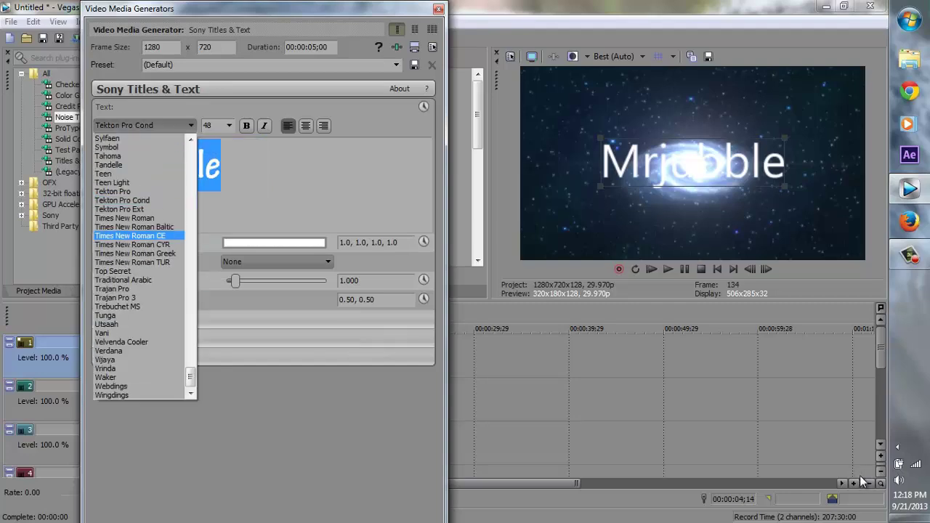
{"action": "key", "text": "Return"}
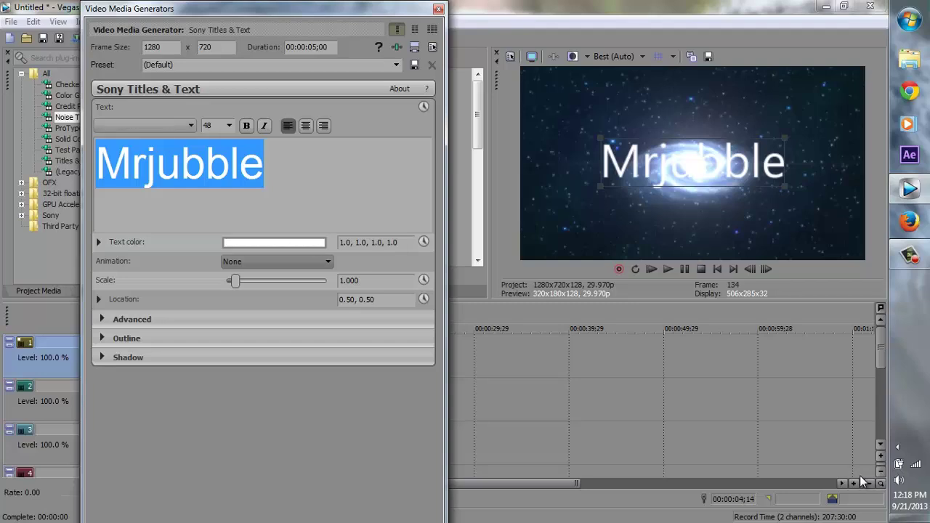
Try the Teen and Tekton Pro Cond fonts on the title text again
{"action": "key", "text": "alt+Down"}
{"action": "key", "text": "Up"}
{"action": "key", "text": "Up"}
{"action": "key", "text": "Up"}
{"action": "key", "text": "Up"}
{"action": "key", "text": "Return"}
{"action": "key", "text": "alt+Down"}
{"action": "key", "text": "Up"}
{"action": "key", "text": "Up"}
{"action": "key", "text": "Up"}
{"action": "key", "text": "Up"}
{"action": "key", "text": "Up"}
{"action": "key", "text": "Up"}
{"action": "key", "text": "Up"}
{"action": "key", "text": "Down"}
{"action": "key", "text": "Down"}
{"action": "key", "text": "Down"}
{"action": "key", "text": "Down"}
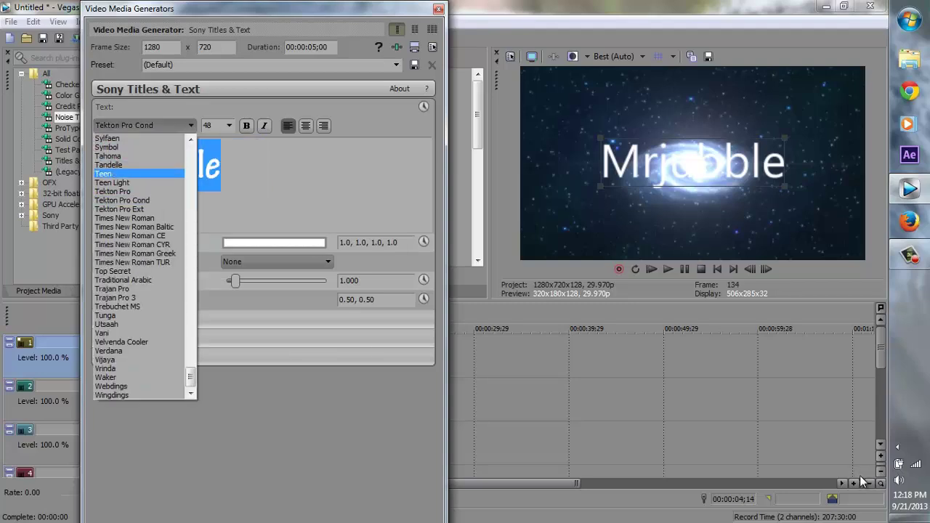
{"action": "key", "text": "Return"}
{"action": "key", "text": "alt+Down"}
{"action": "key", "text": "Down"}
{"action": "key", "text": "Down"}
{"action": "key", "text": "Down"}
{"action": "key", "text": "Return"}
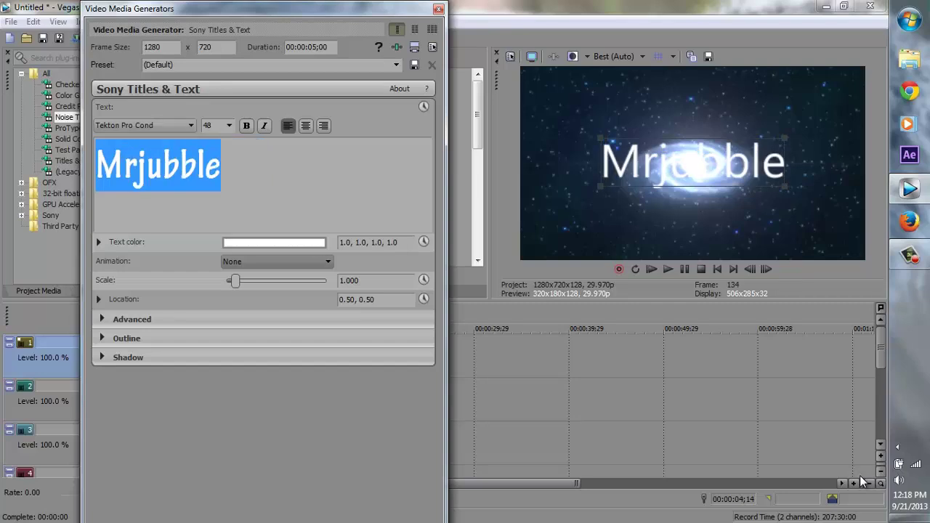
Set the title's font to Times New Roman Greek and make it bold
{"action": "key", "text": "alt+Down"}
{"action": "key", "text": "Down"}
{"action": "key", "text": "Down"}
{"action": "key", "text": "Down"}
{"action": "key", "text": "Down"}
{"action": "key", "text": "Down"}
{"action": "key", "text": "Down"}
{"action": "key", "text": "Return"}
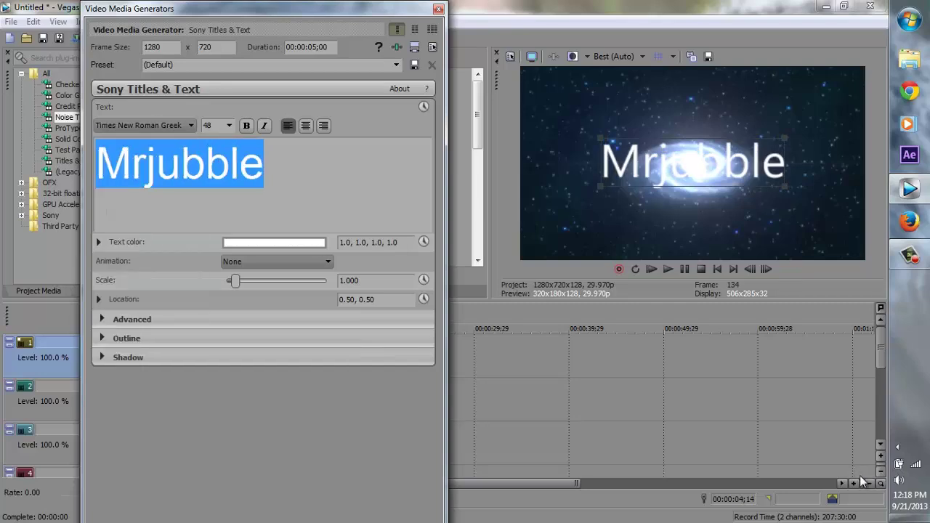
{"action": "key", "text": "ctrl+b"}
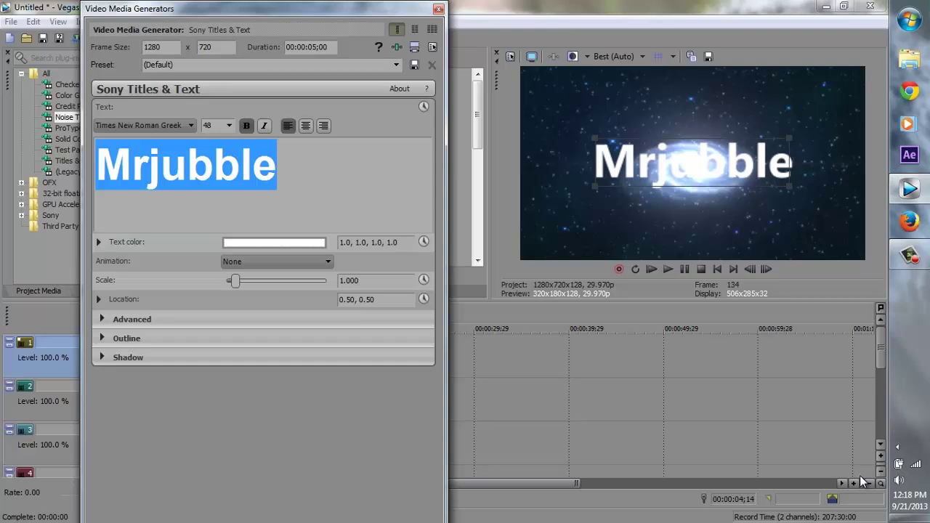
Make the title's text color fully transparent by setting its alpha to 0.0
{"action": "left_click", "coordinate": [274, 242]}
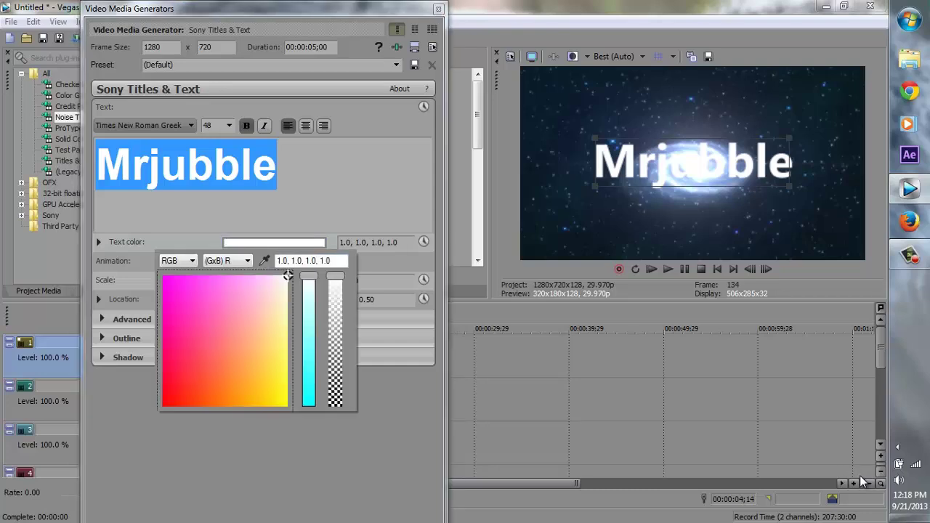
{"action": "left_click_drag", "start_coordinate": [335, 276], "coordinate": [336, 405]}
{"action": "left_click", "coordinate": [274, 242]}
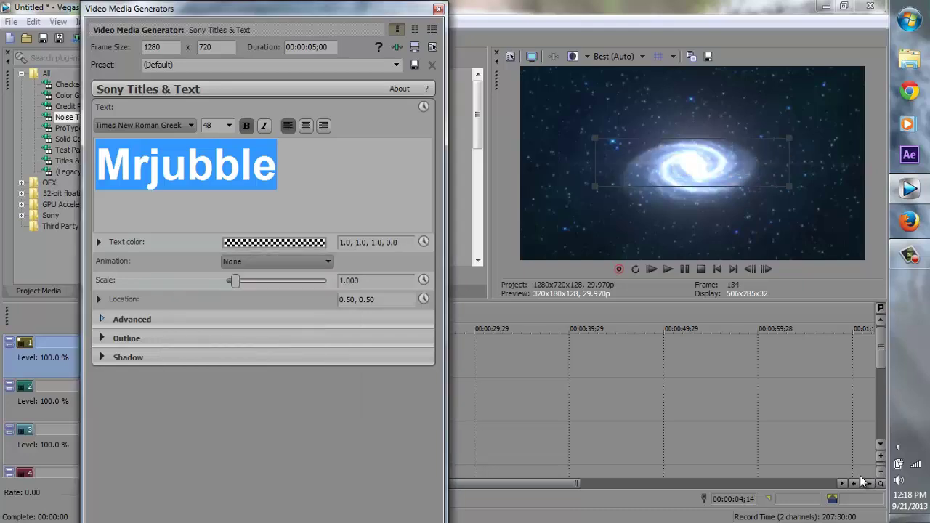
Make the title's black background fully opaque with an alpha of 1.0, and close the generator settings
{"action": "left_click", "coordinate": [102, 319]}
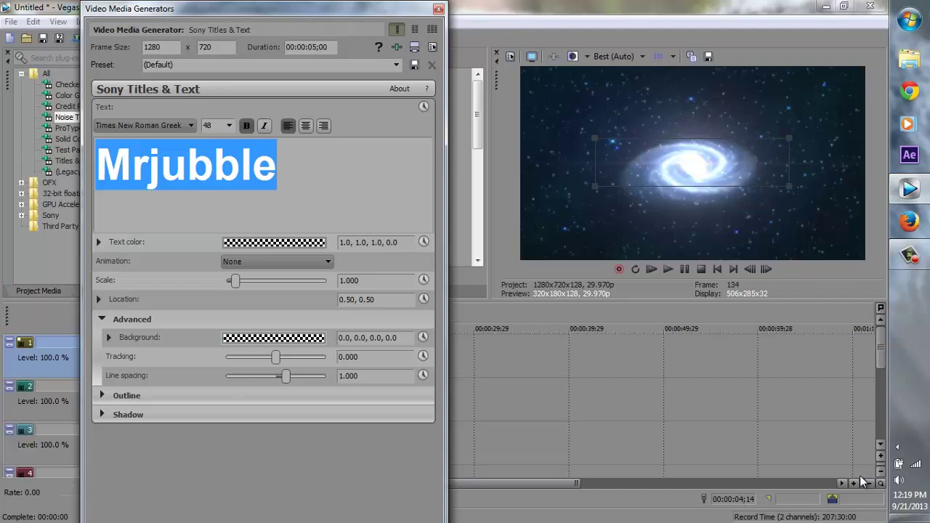
{"action": "left_click", "coordinate": [274, 337]}
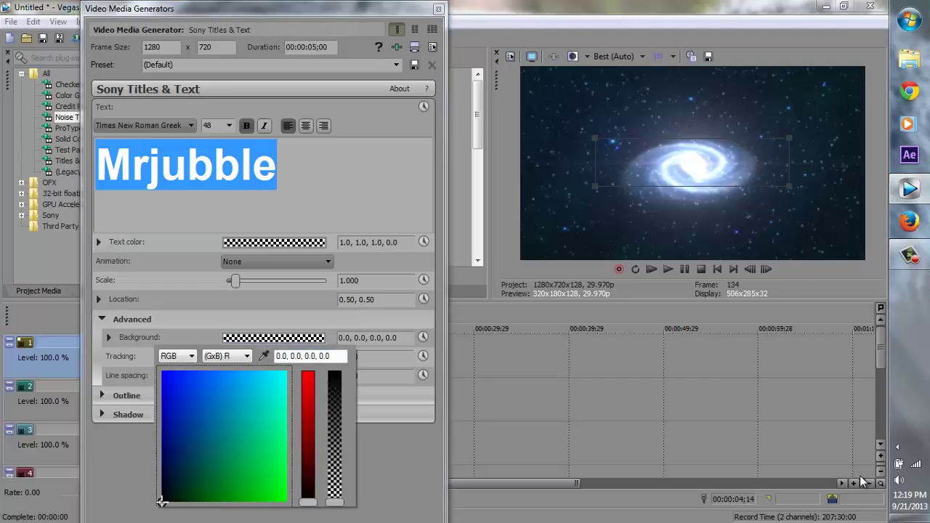
{"action": "left_click_drag", "start_coordinate": [335, 501], "coordinate": [334, 372]}
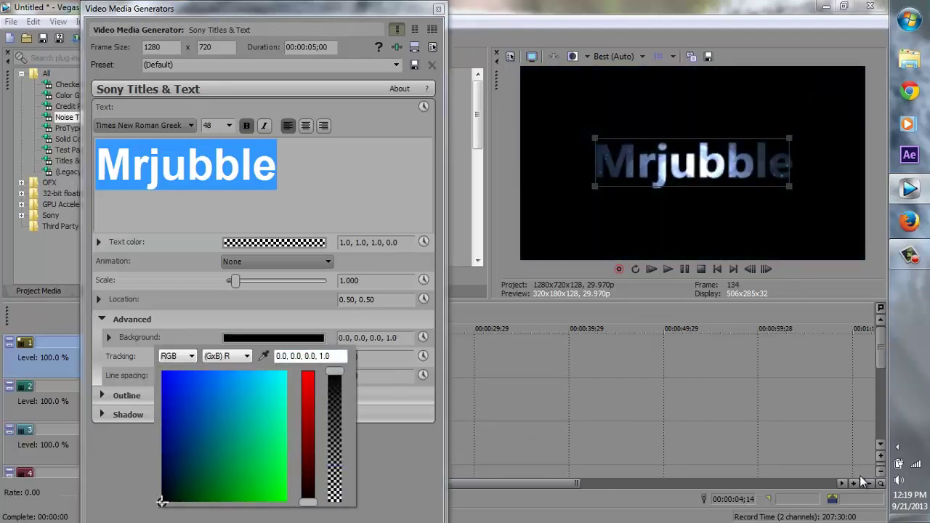
{"action": "key", "text": "Return"}
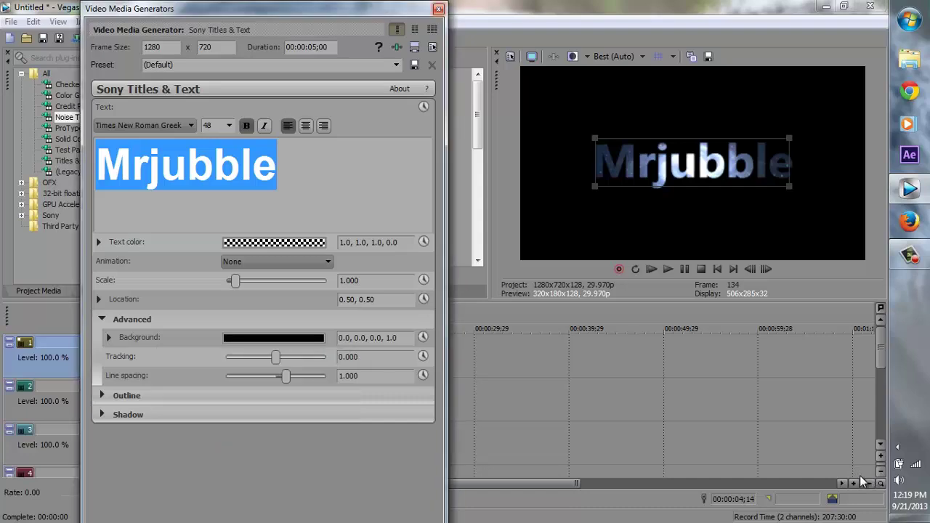
{"action": "key", "text": "Escape"}
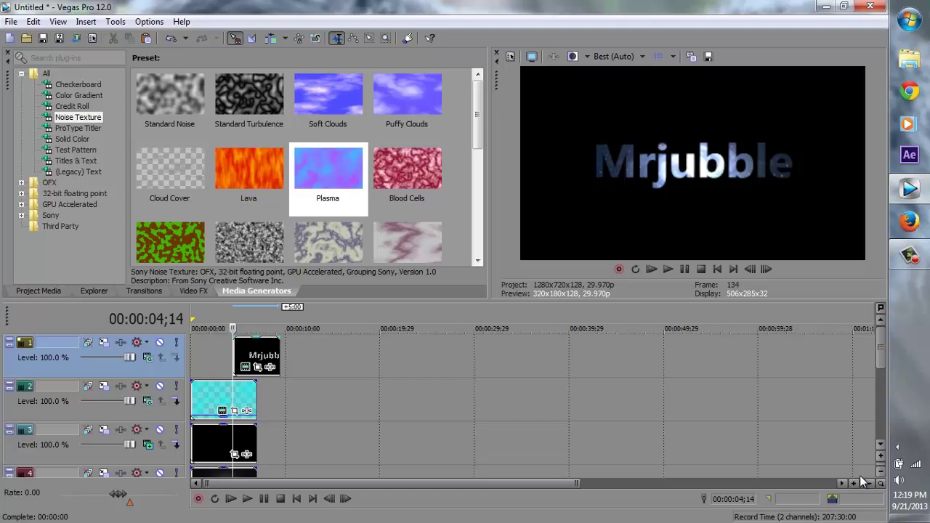
Move the title event earlier so that it ends together with the clips below at 00:00:07:00
{"action": "key", "text": "Page_Down"}
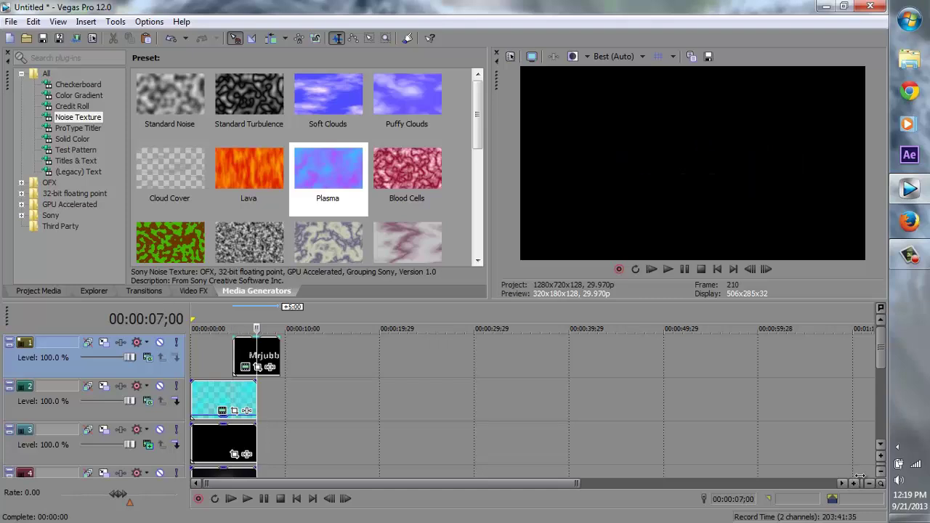
{"action": "key", "text": "KP_4"}
{"action": "key", "text": "KP_4"}
{"action": "key", "text": "KP_4"}
{"action": "key", "text": "KP_4"}
{"action": "key", "text": "KP_4"}
{"action": "key", "text": "KP_4"}
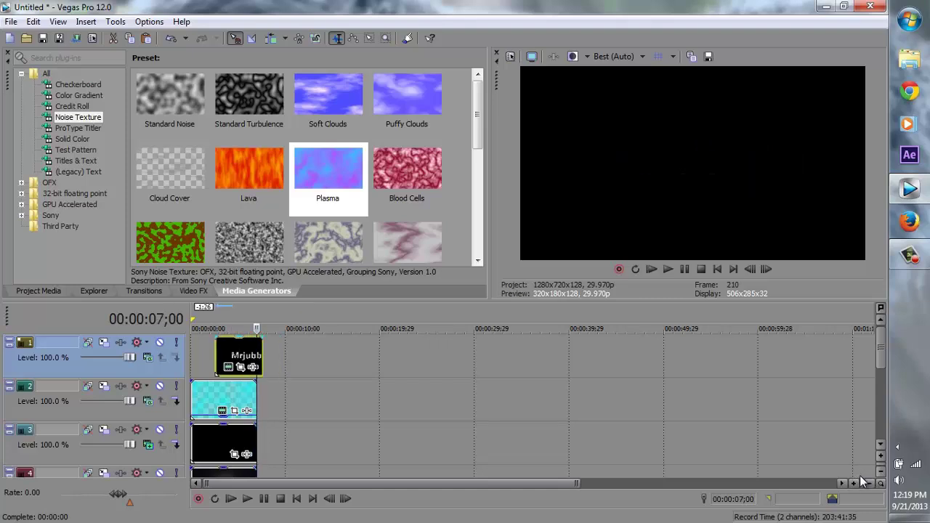
Trim the start of the title event to 00:00:03:16
{"action": "key", "text": "space"}
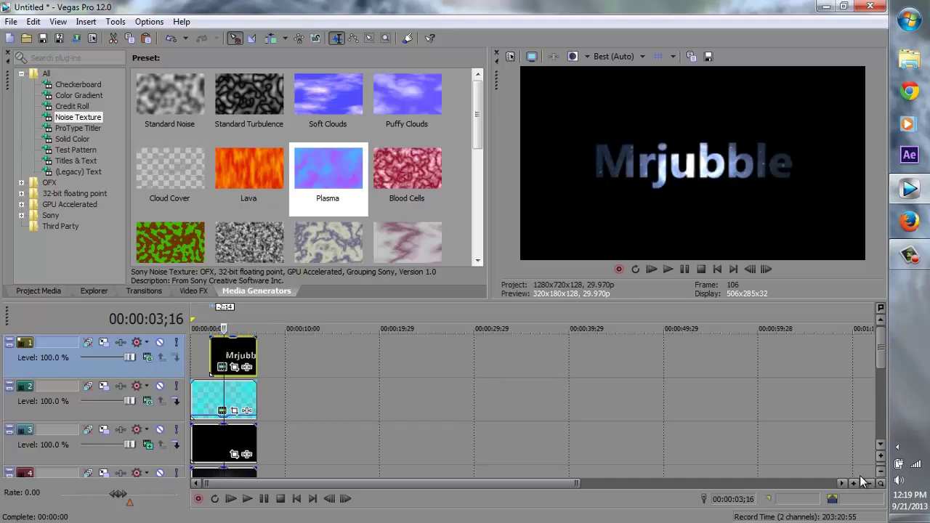
{"action": "left_click", "coordinate": [862, 481]}
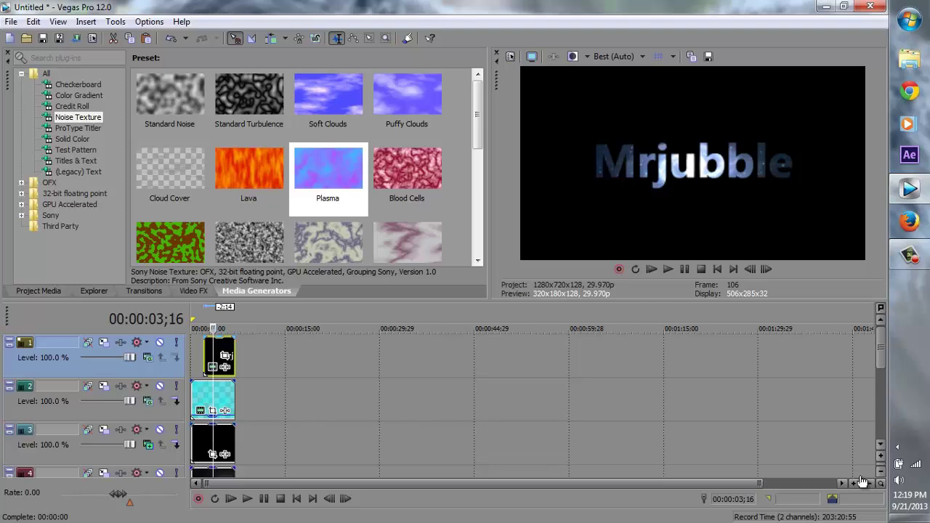
{"action": "left_click_drag", "start_coordinate": [861, 476], "coordinate": [864, 481]}
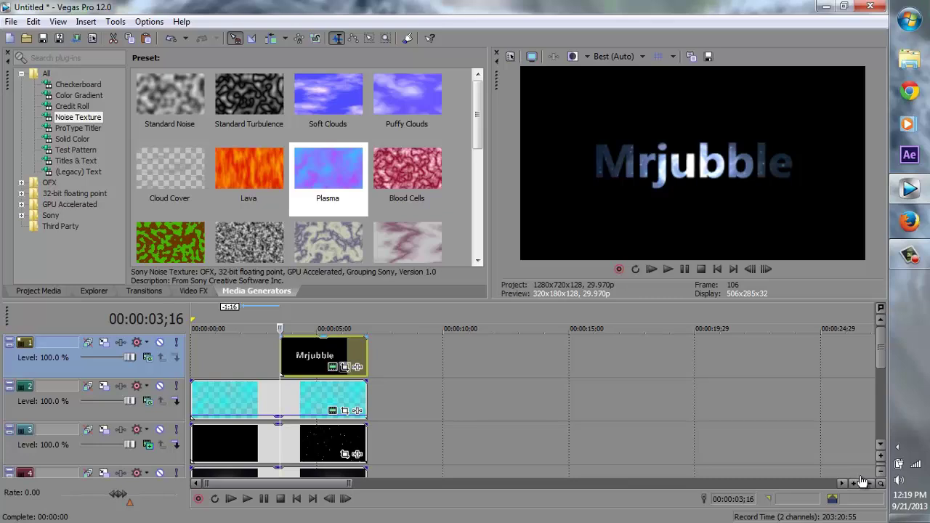
Open the title event's Pan/Crop settings and examine the letters around the centre of the frame up close
{"action": "right_click", "coordinate": [342, 356]}
{"action": "left_click", "coordinate": [328, 356]}
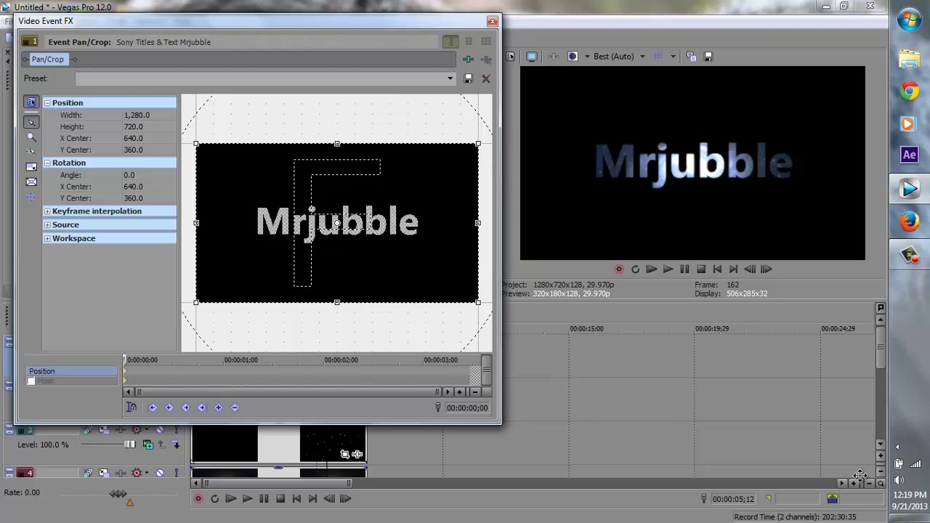
{"action": "scroll", "coordinate": [859, 476], "scroll_direction": "up", "scroll_amount": 8}
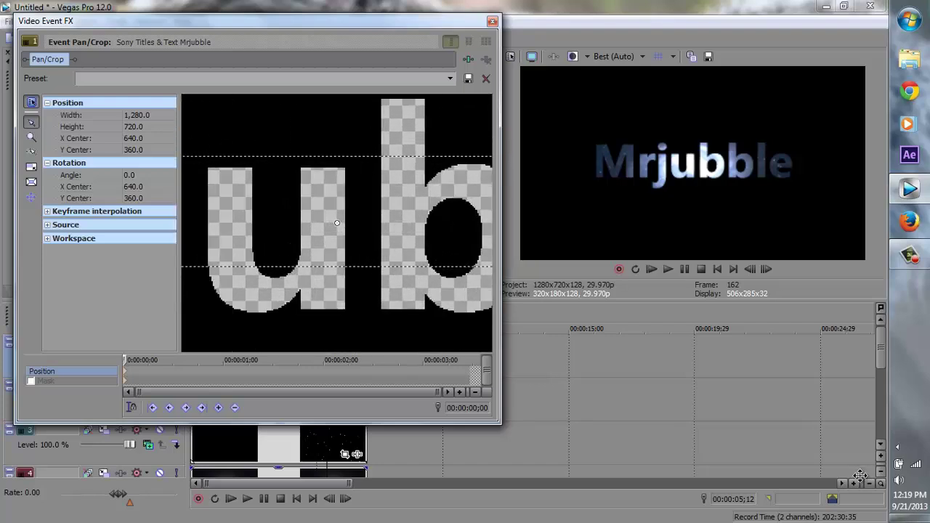
{"action": "scroll", "coordinate": [860, 476], "scroll_direction": "down", "scroll_amount": 10}
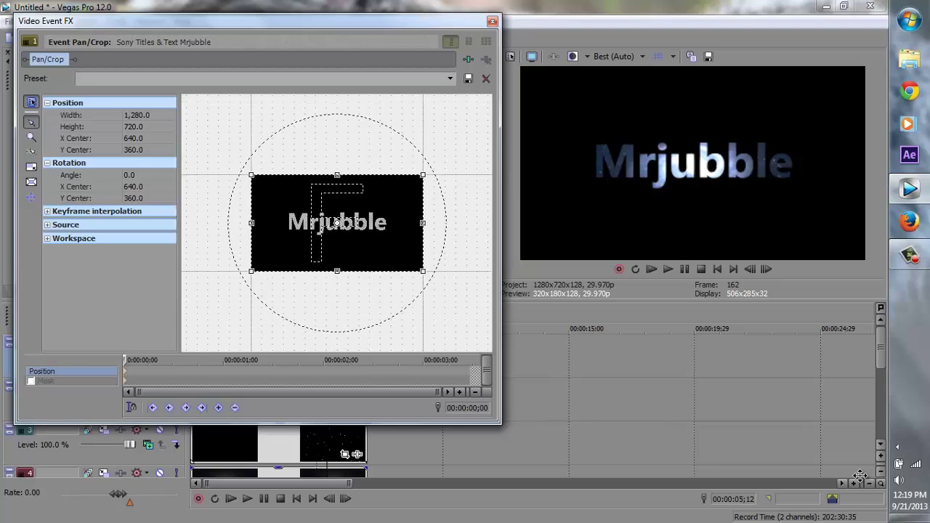
{"action": "scroll", "coordinate": [860, 476], "scroll_direction": "up", "scroll_amount": 8}
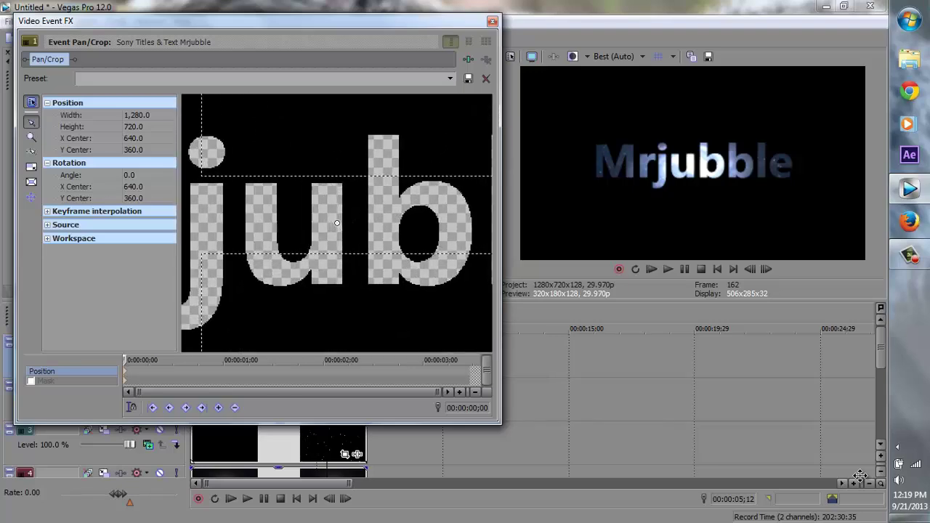
{"action": "scroll", "coordinate": [860, 476], "scroll_direction": "up", "scroll_amount": 6}
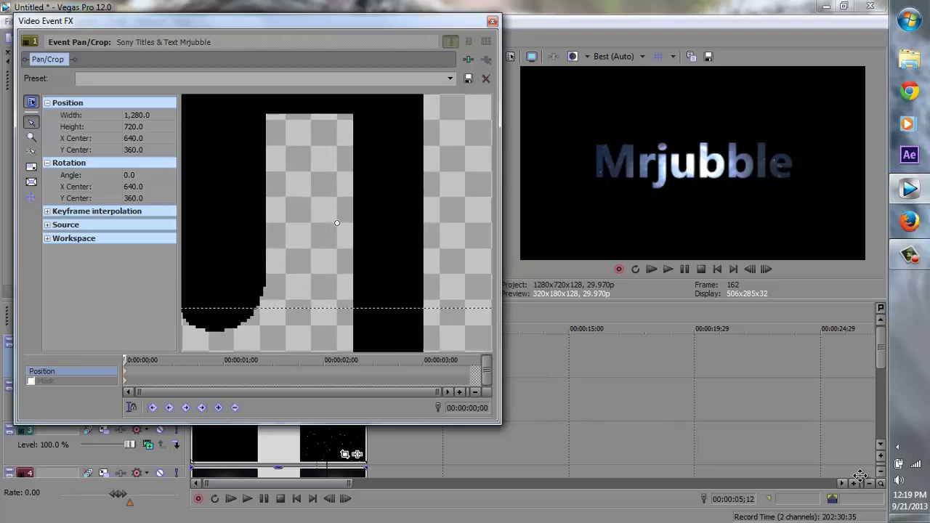
{"action": "scroll", "coordinate": [860, 476], "scroll_direction": "down", "scroll_amount": 8}
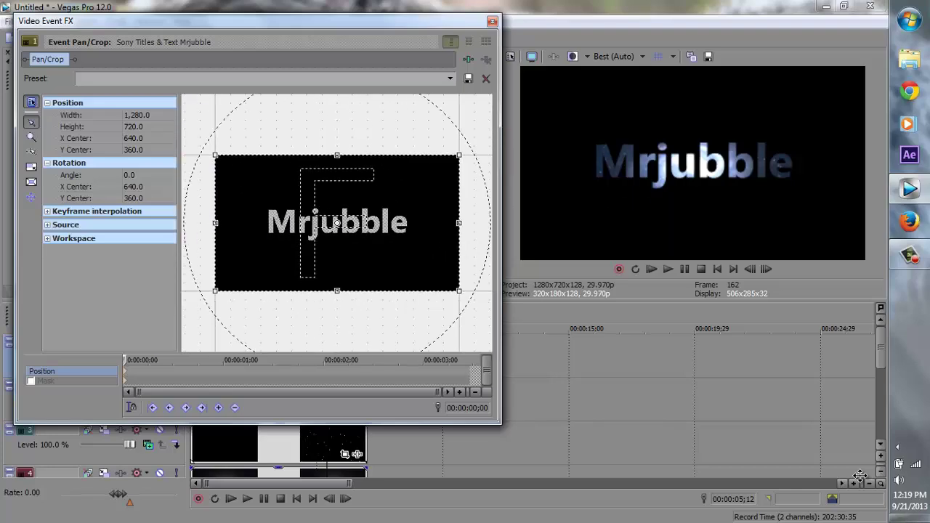
{"action": "scroll", "coordinate": [860, 476], "scroll_direction": "up", "scroll_amount": 2}
{"action": "scroll", "coordinate": [860, 476], "scroll_direction": "up", "scroll_amount": 6}
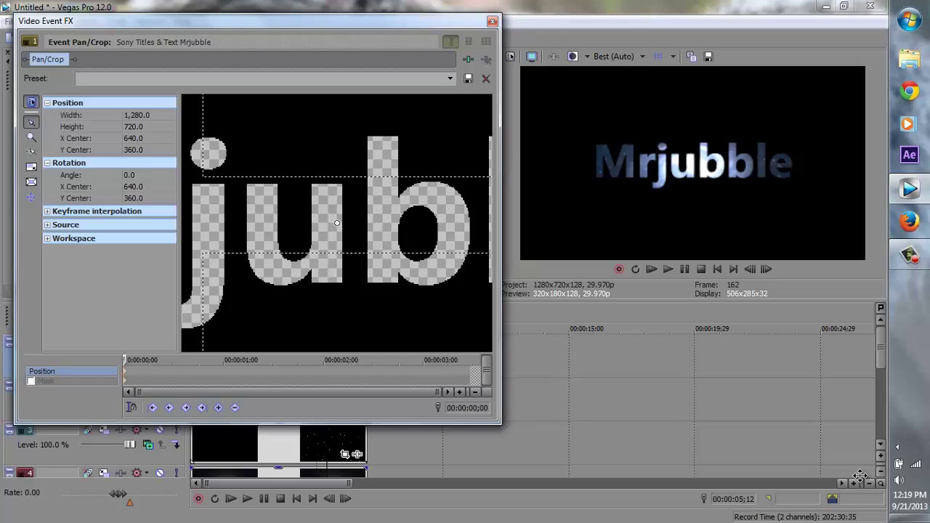
{"action": "scroll", "coordinate": [860, 476], "scroll_direction": "up", "scroll_amount": 4}
{"action": "scroll", "coordinate": [859, 476], "scroll_direction": "down", "scroll_amount": 2}
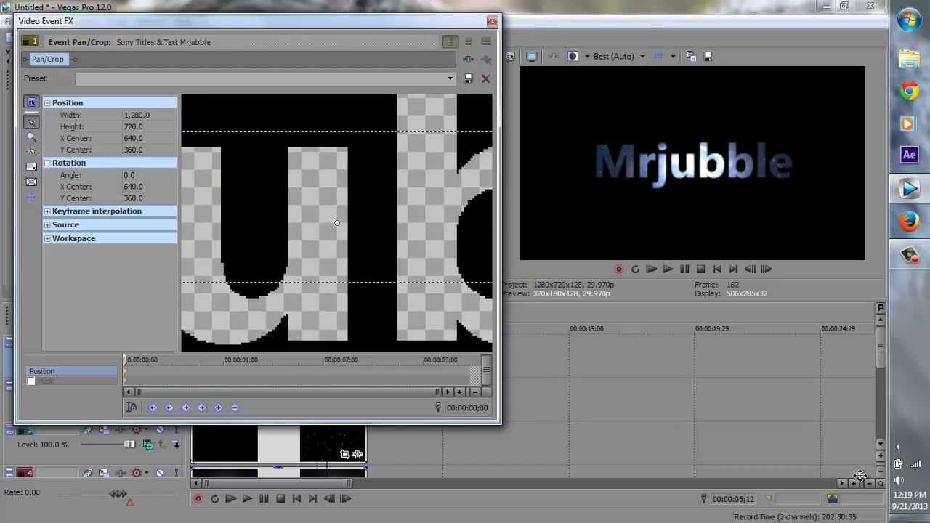
{"action": "scroll", "coordinate": [860, 476], "scroll_direction": "down", "scroll_amount": 5}
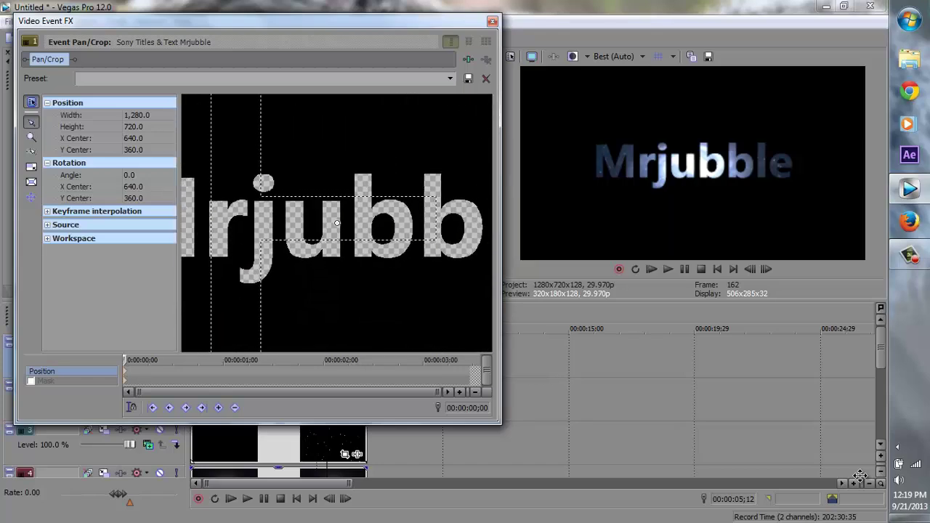
Lock the aspect ratio, size about the centre, and shrink the title's starting crop to about 8.0 × 4.5 inside the "u" stem
{"action": "scroll", "coordinate": [860, 476], "scroll_direction": "down", "scroll_amount": 5}
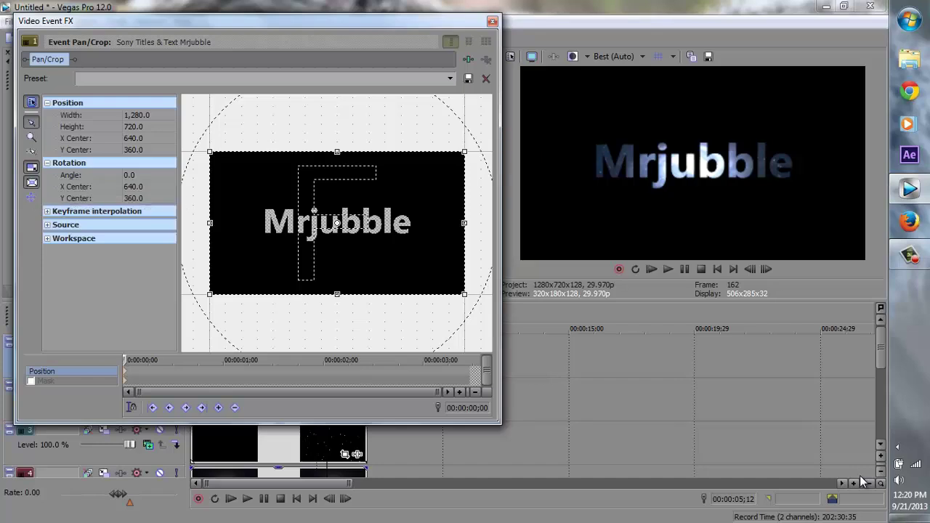
{"action": "scroll", "coordinate": [860, 476], "scroll_direction": "up", "scroll_amount": 10}
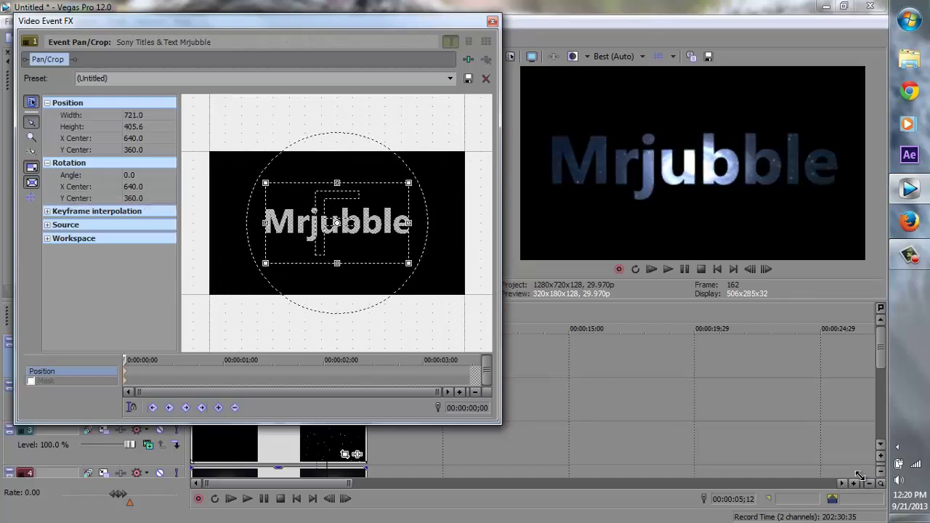
{"action": "scroll", "coordinate": [860, 476], "scroll_direction": "up", "scroll_amount": 8}
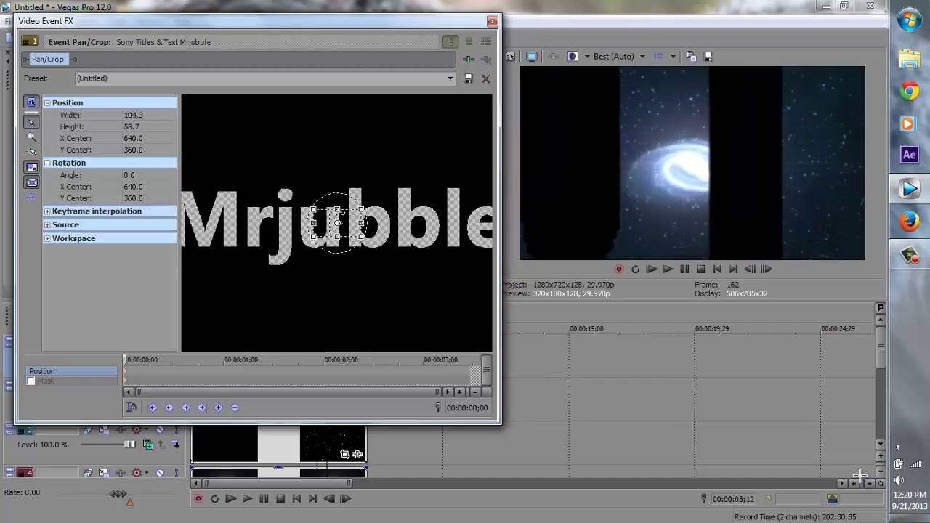
{"action": "scroll", "coordinate": [860, 477], "scroll_direction": "down", "scroll_amount": 6}
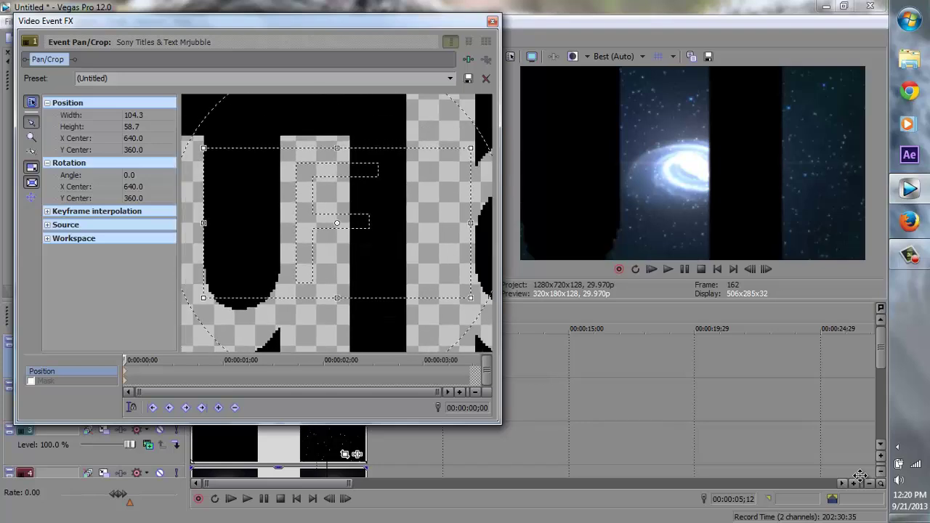
{"action": "scroll", "coordinate": [860, 476], "scroll_direction": "up", "scroll_amount": 7}
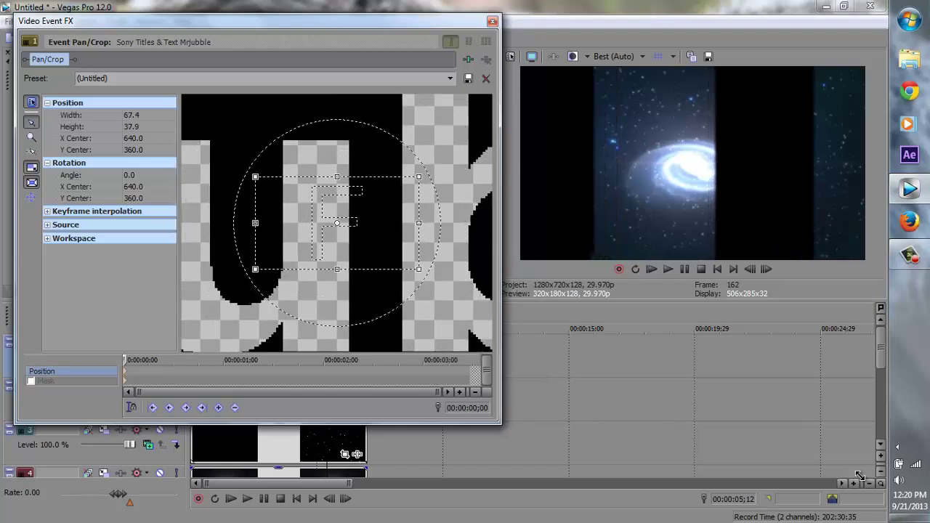
{"action": "scroll", "coordinate": [859, 476], "scroll_direction": "up", "scroll_amount": 4}
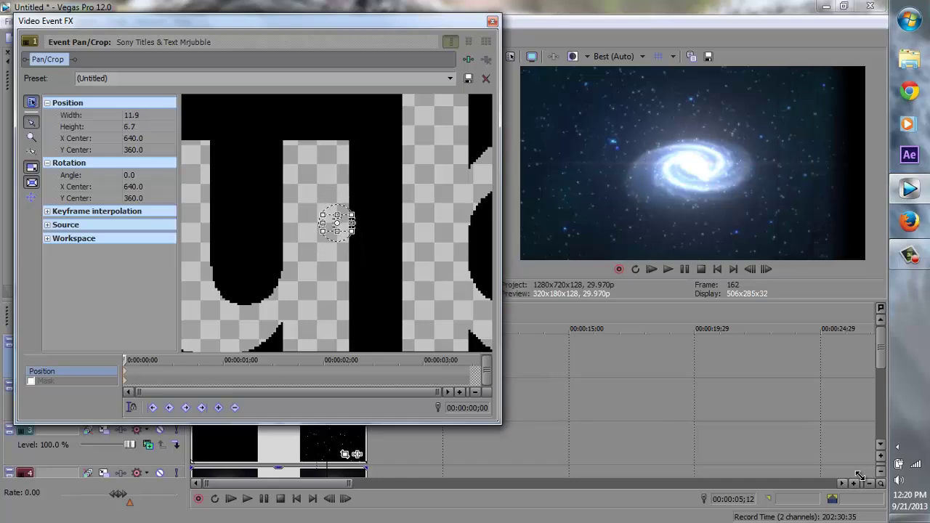
{"action": "scroll", "coordinate": [860, 477], "scroll_direction": "up", "scroll_amount": 2}
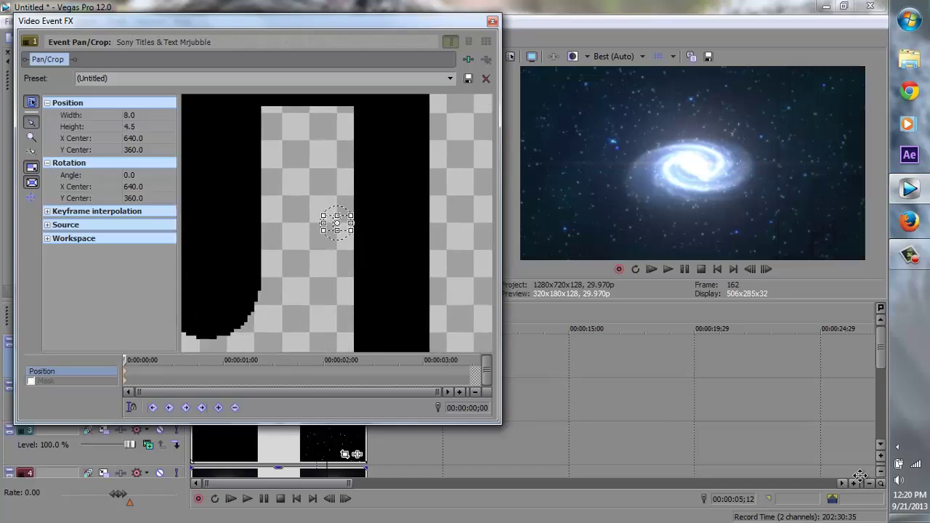
Add an end keyframe at 00:00:03;14 with the title's crop enlarged to about 1,702.6 × 957.7, and close the Pan/Crop settings
{"action": "scroll", "coordinate": [860, 476], "scroll_direction": "down", "scroll_amount": 6}
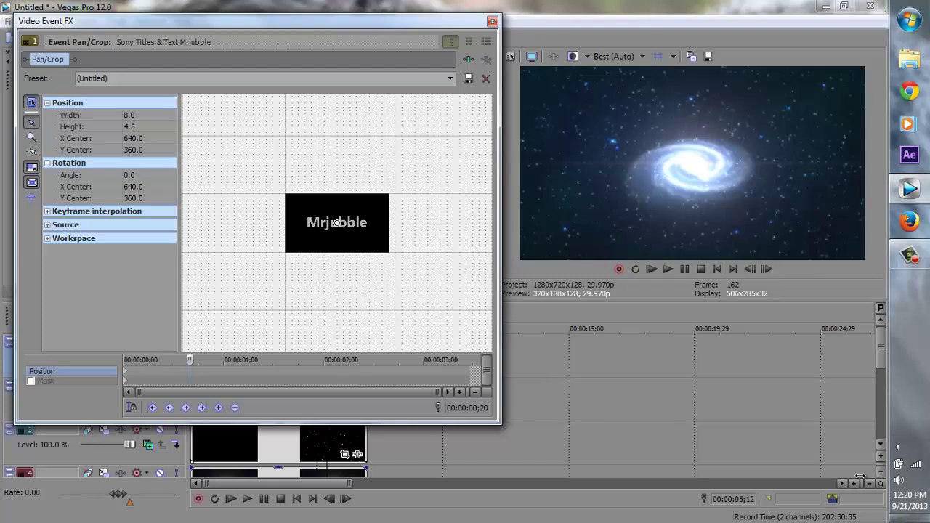
{"action": "scroll", "coordinate": [336, 223], "scroll_direction": "up", "scroll_amount": 7}
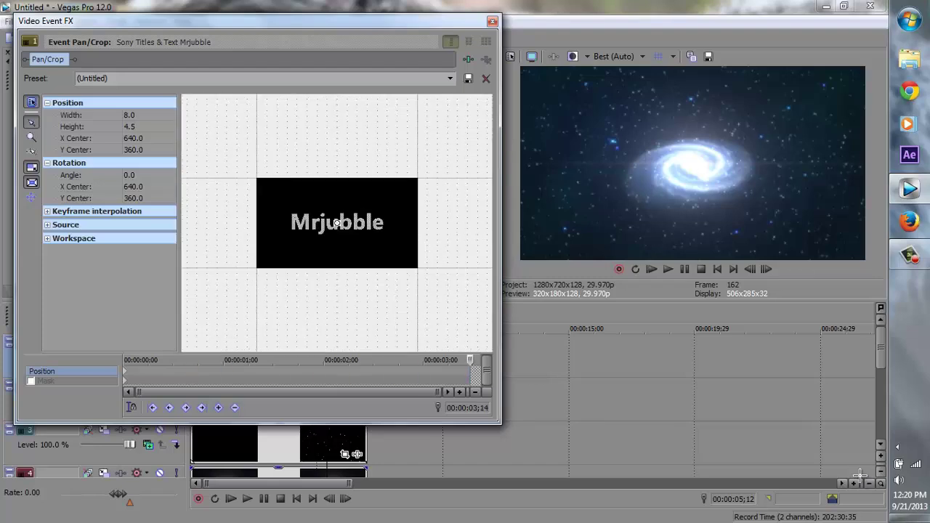
{"action": "scroll", "coordinate": [336, 223], "scroll_direction": "up", "scroll_amount": 4}
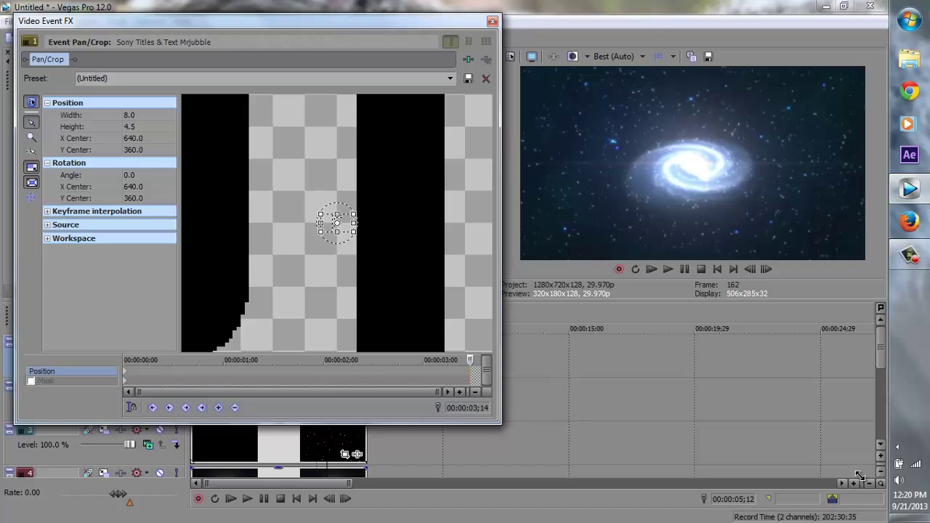
{"action": "left_click_drag", "start_coordinate": [354, 214], "coordinate": [492, 135]}
{"action": "scroll", "coordinate": [337, 223], "scroll_direction": "down", "scroll_amount": 10}
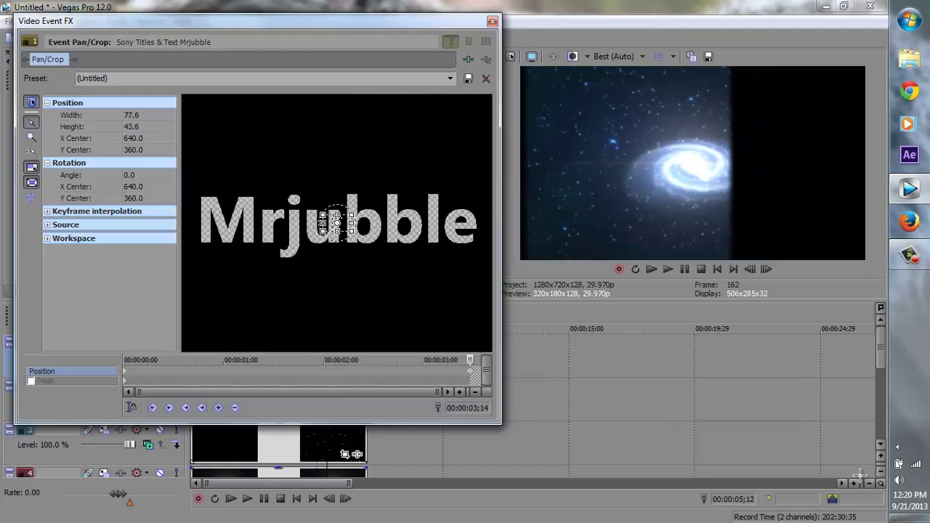
{"action": "scroll", "coordinate": [337, 223], "scroll_direction": "down", "scroll_amount": 6}
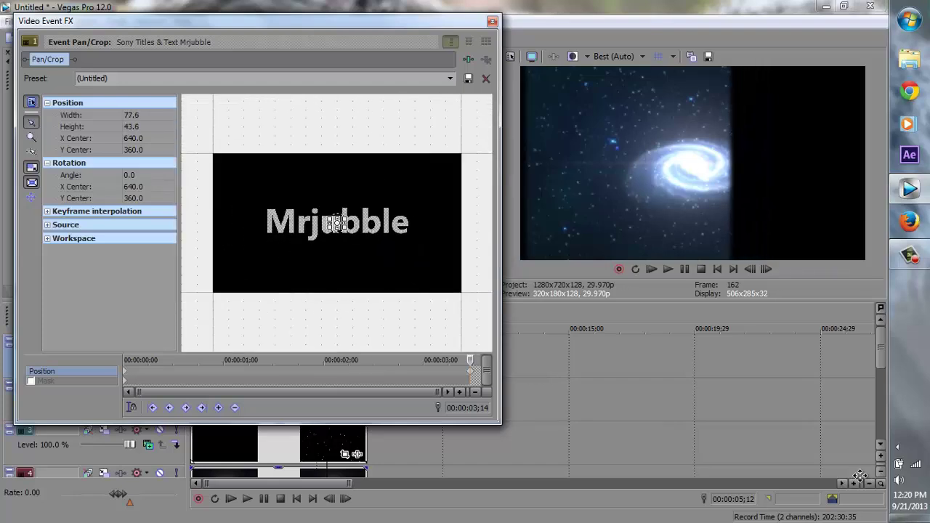
{"action": "scroll", "coordinate": [337, 223], "scroll_direction": "down", "scroll_amount": 15}
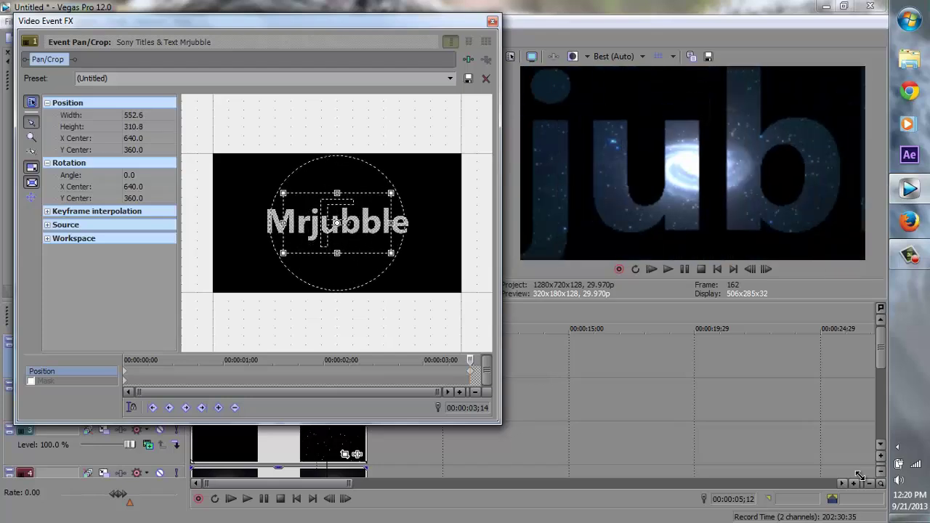
{"action": "scroll", "coordinate": [336, 223], "scroll_direction": "down", "scroll_amount": 5}
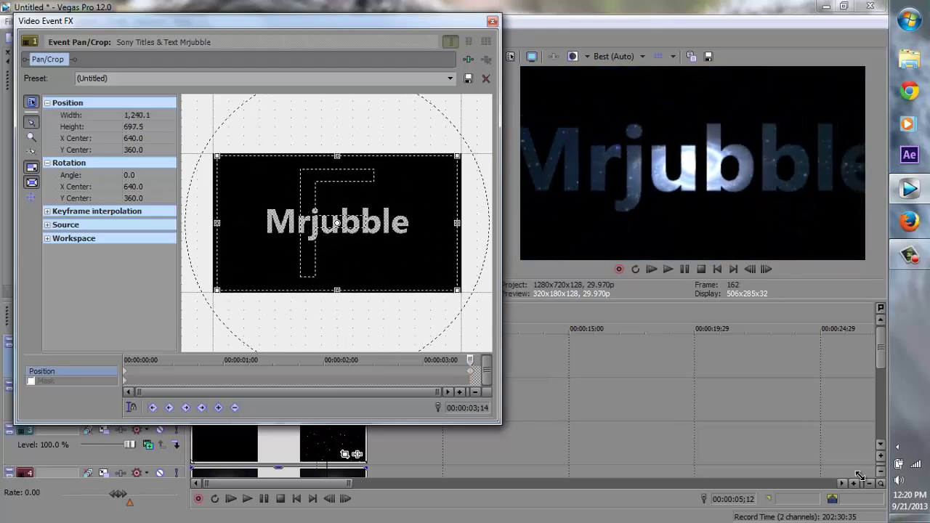
{"action": "scroll", "coordinate": [336, 223], "scroll_direction": "down", "scroll_amount": 3}
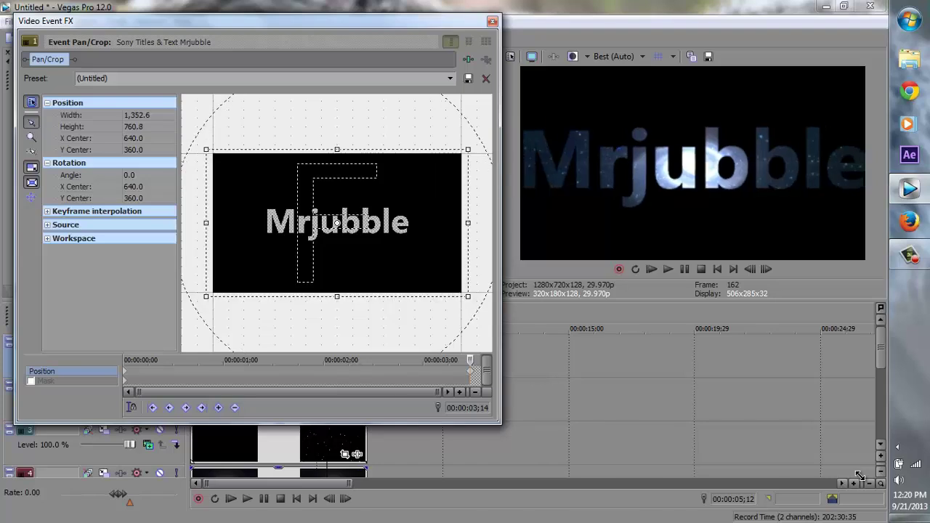
{"action": "scroll", "coordinate": [337, 223], "scroll_direction": "down", "scroll_amount": 3}
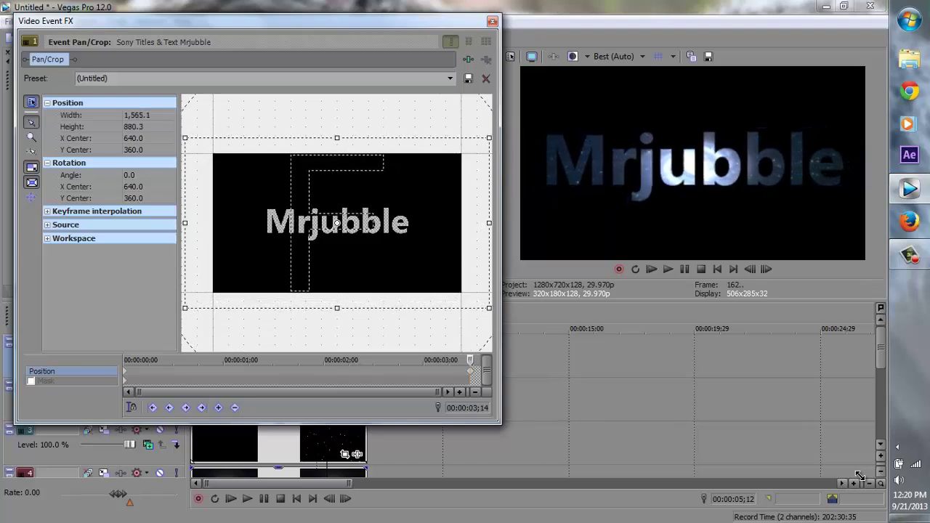
{"action": "scroll", "coordinate": [860, 476], "scroll_direction": "down", "scroll_amount": 1}
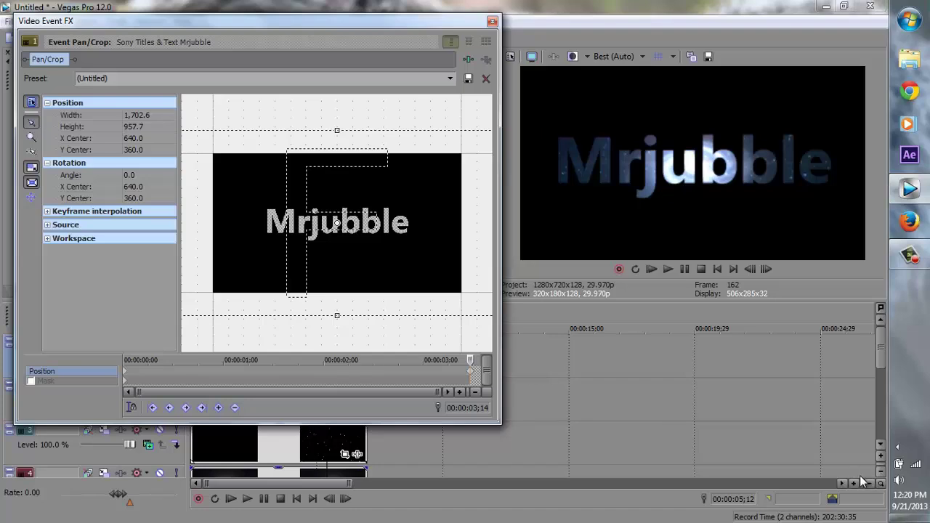
{"action": "key", "text": "Escape"}
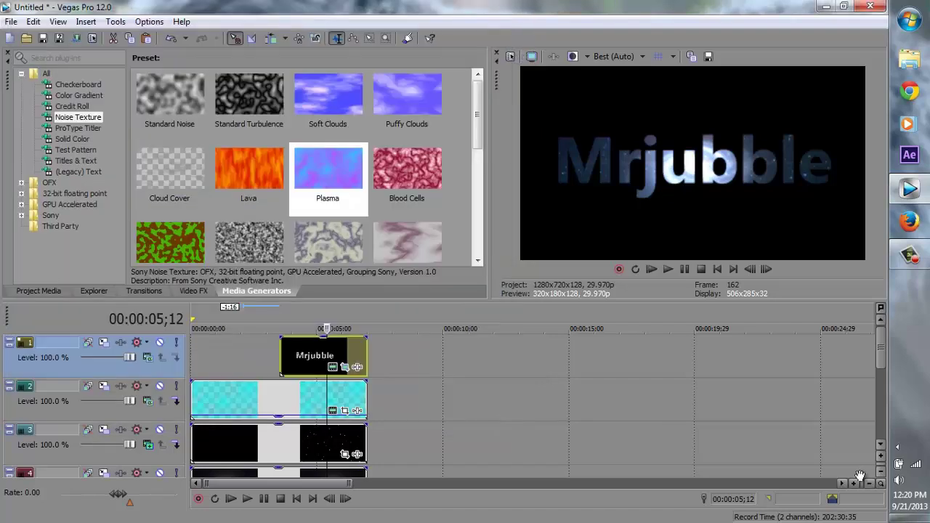
Play the intro from the beginning and step back from its end to examine how the title's black background fills the frame
{"action": "key", "text": "space"}
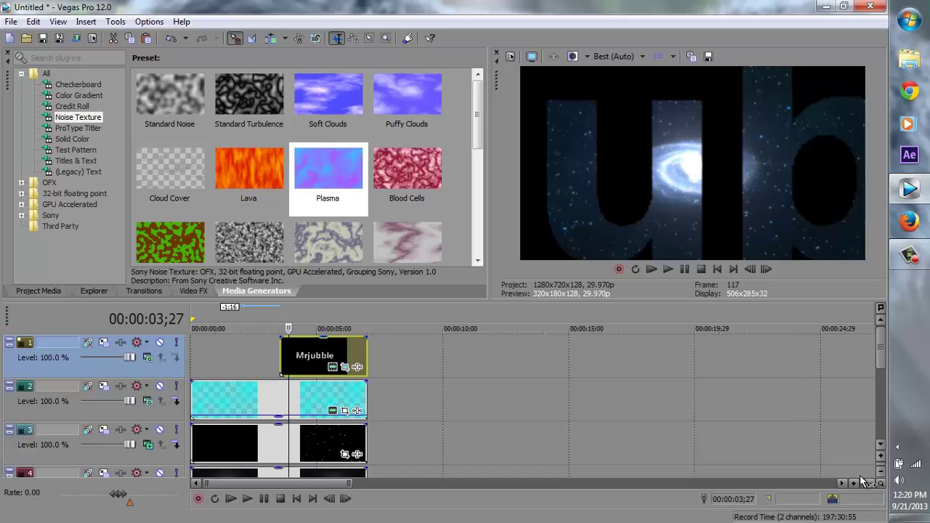
{"action": "key", "text": "ctrl+Home"}
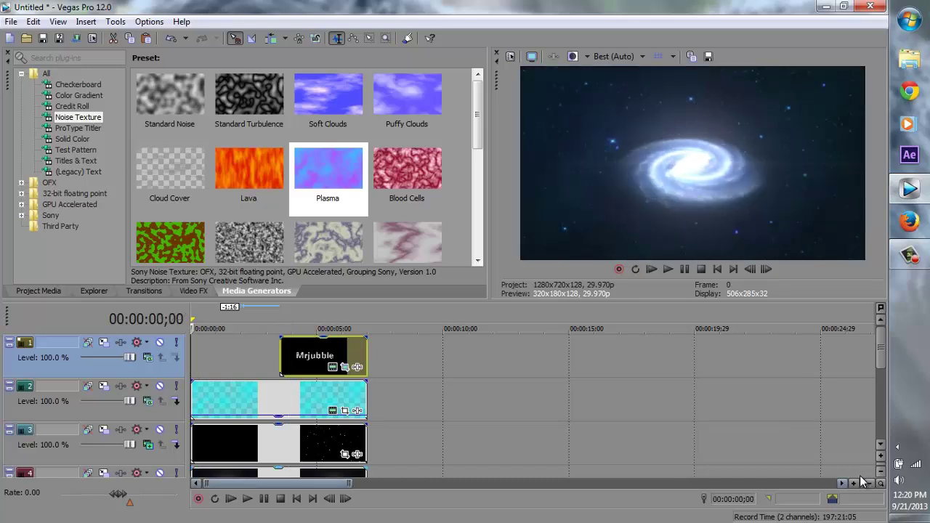
{"action": "key", "text": "space"}
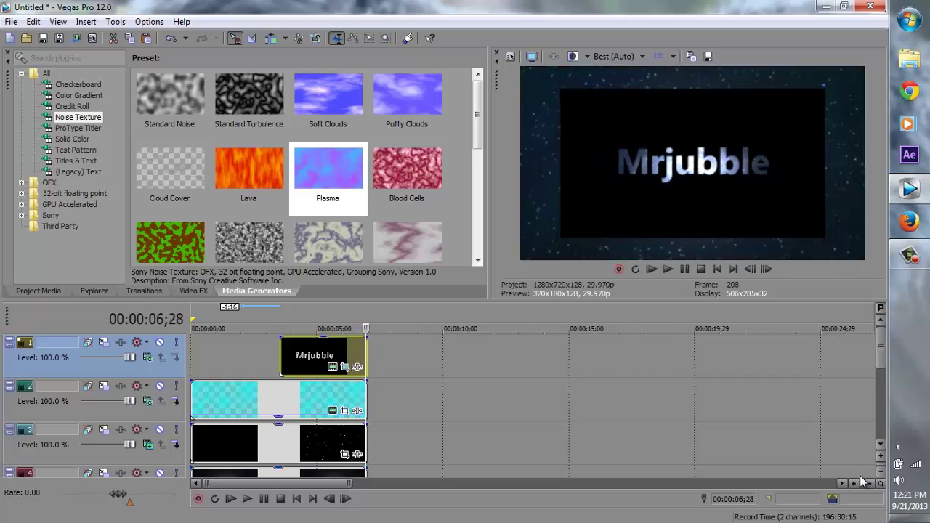
{"action": "key", "text": "Left"}
{"action": "key", "text": "Left"}
{"action": "key", "text": "Left"}
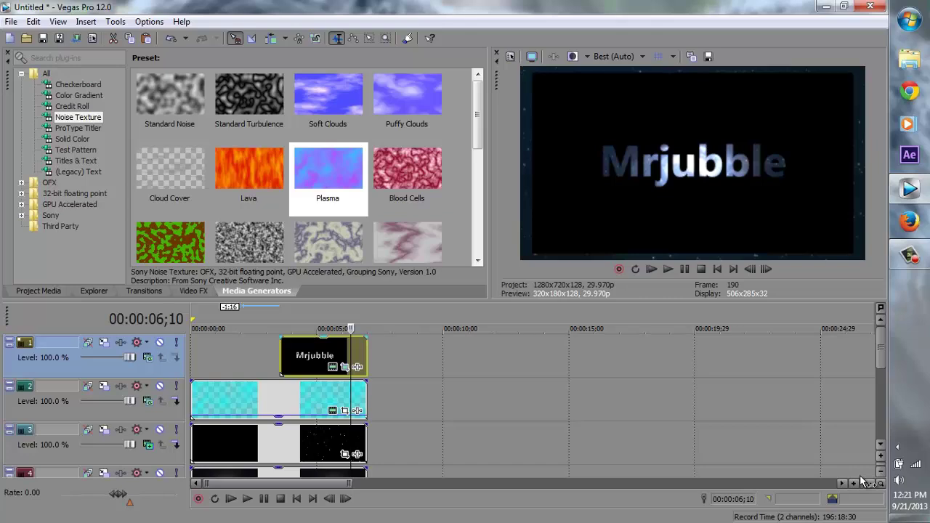
{"action": "key", "text": "Left"}
{"action": "key", "text": "Left"}
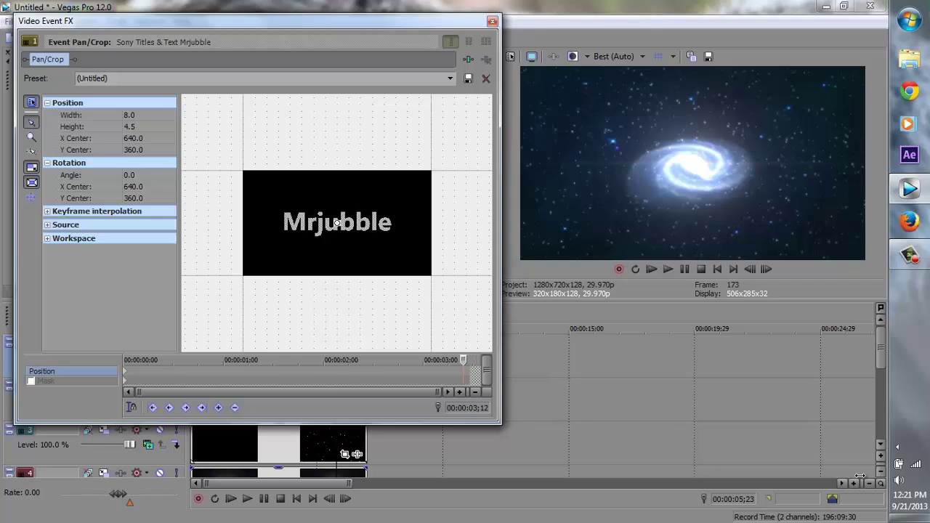
Redo the title's Pan/Crop end keyframe at 00:00:03;14 with a centred crop of about 1,262.5 × 710.1
{"action": "scroll", "coordinate": [336, 222], "scroll_direction": "up", "scroll_amount": 10}
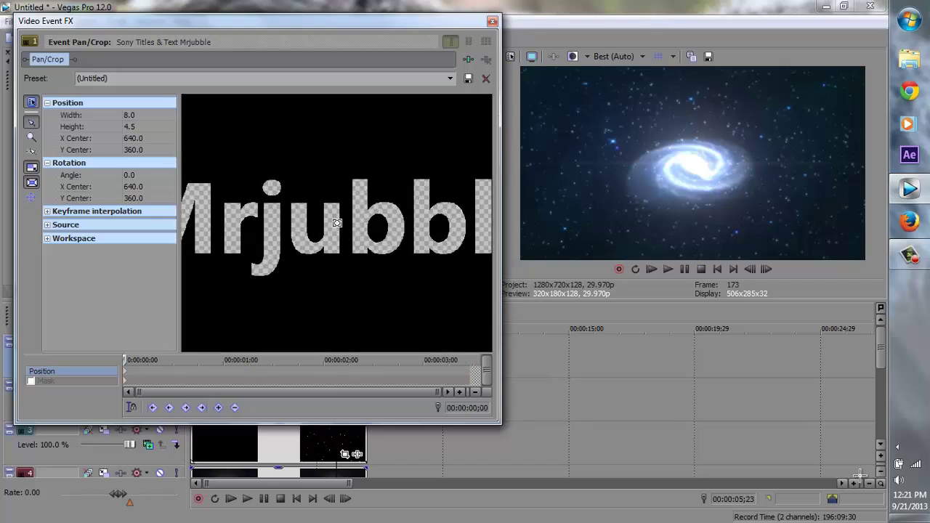
{"action": "scroll", "coordinate": [860, 477], "scroll_direction": "up", "scroll_amount": 2}
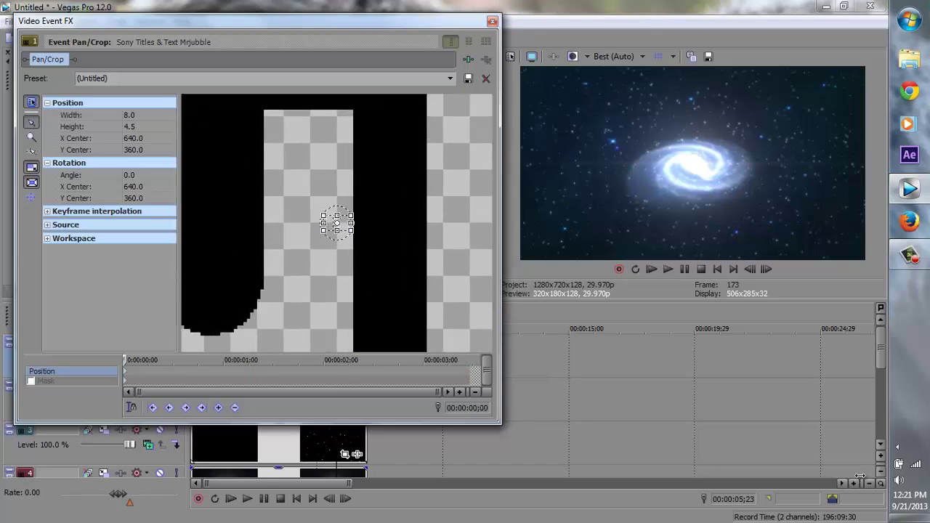
{"action": "scroll", "coordinate": [860, 476], "scroll_direction": "down", "scroll_amount": 5}
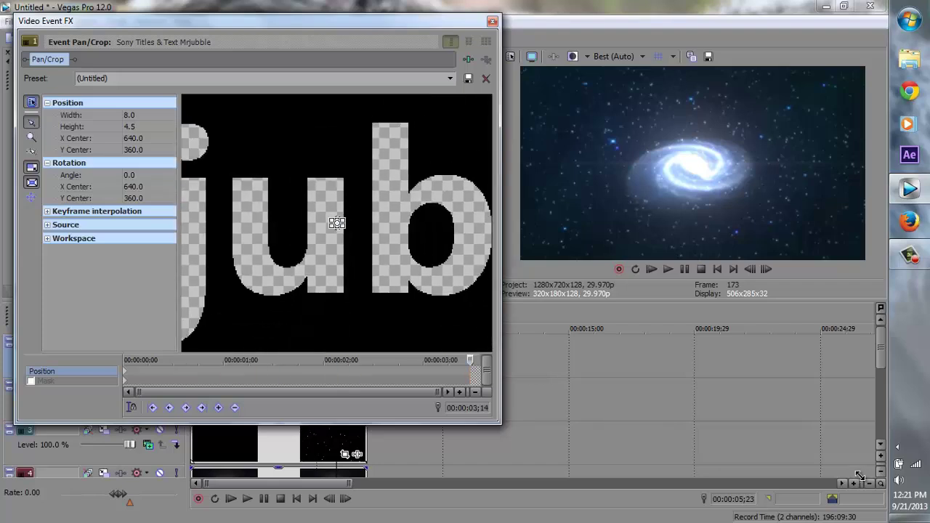
{"action": "scroll", "coordinate": [860, 476], "scroll_direction": "down", "scroll_amount": 8}
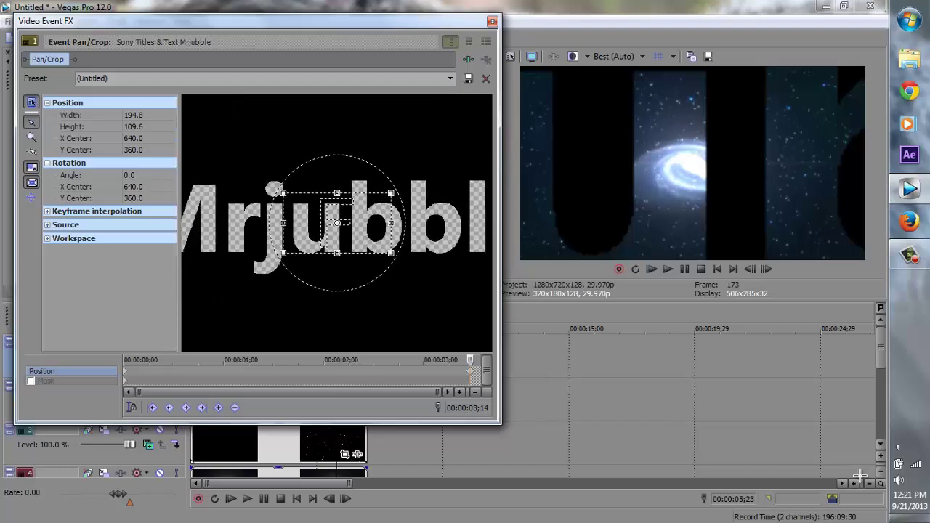
{"action": "scroll", "coordinate": [860, 476], "scroll_direction": "down", "scroll_amount": 3}
{"action": "scroll", "coordinate": [860, 476], "scroll_direction": "down", "scroll_amount": 8}
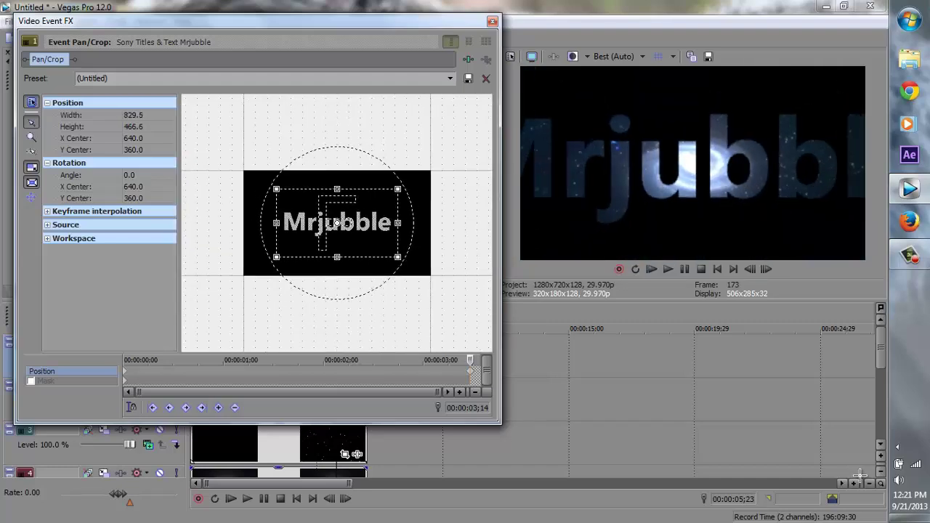
{"action": "scroll", "coordinate": [860, 476], "scroll_direction": "down", "scroll_amount": 4}
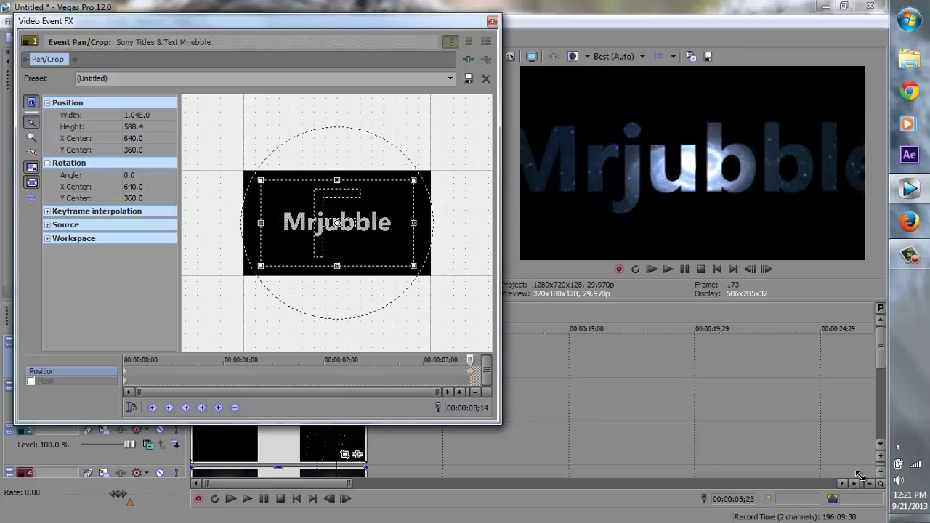
{"action": "scroll", "coordinate": [860, 476], "scroll_direction": "down", "scroll_amount": 1}
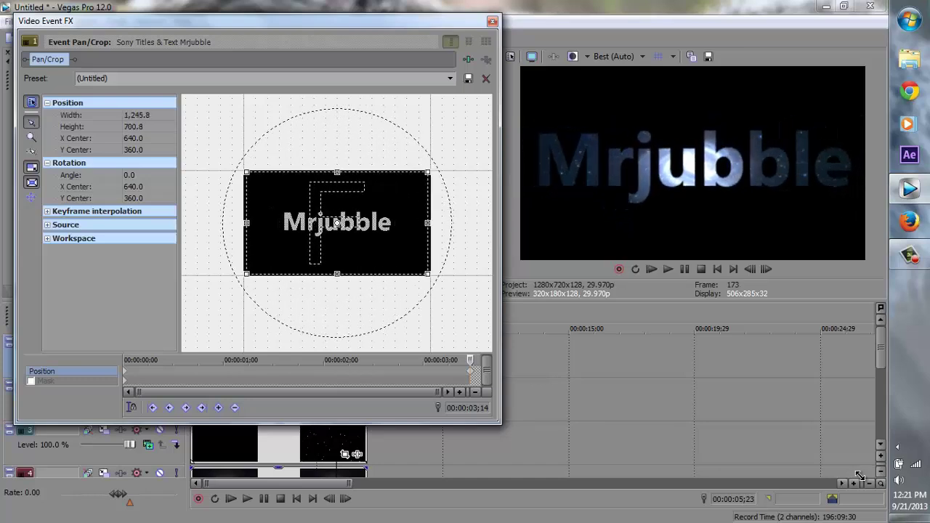
{"action": "scroll", "coordinate": [860, 476], "scroll_direction": "down", "scroll_amount": 1}
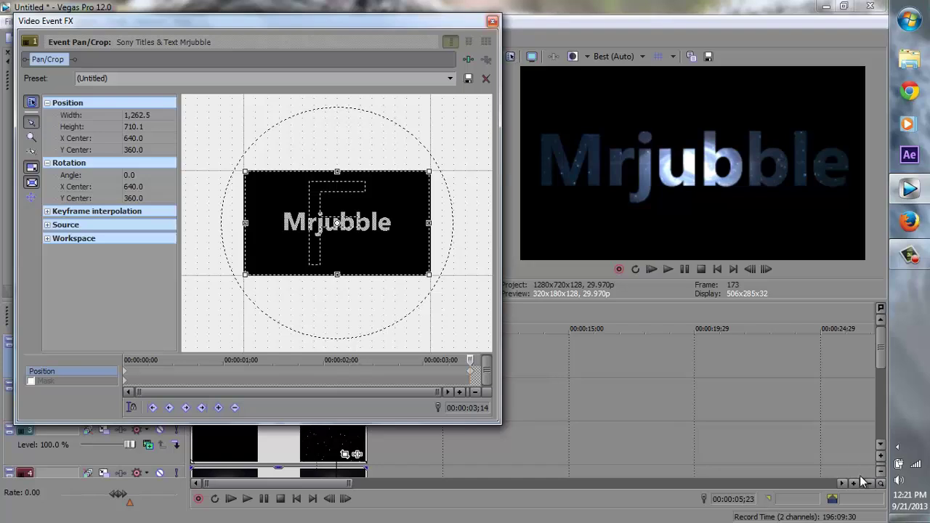
Change the interpolation type of the title's Pan/Crop keyframe at 00:00:03;14, and close the Pan/Crop settings
{"action": "scroll", "coordinate": [863, 481], "scroll_direction": "up", "scroll_amount": 3}
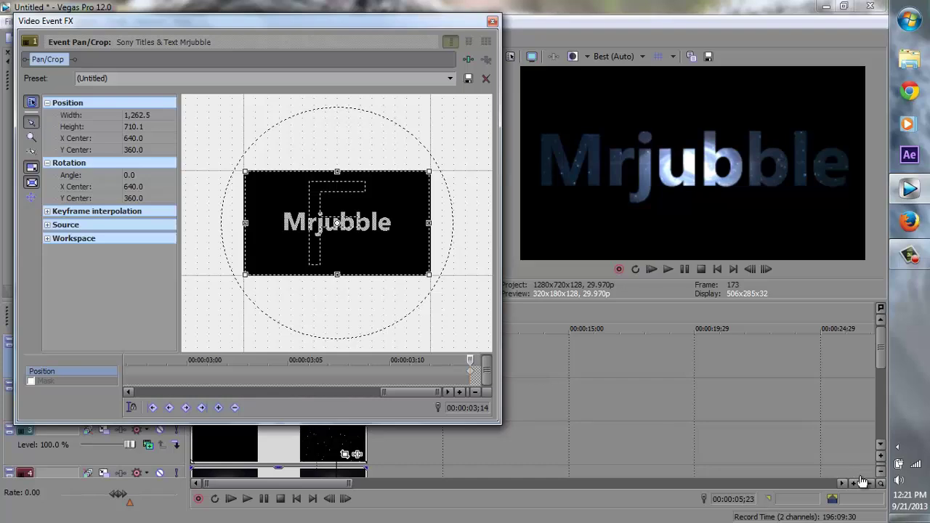
{"action": "right_click", "coordinate": [469, 370]}
{"action": "left_click", "coordinate": [502, 335]}
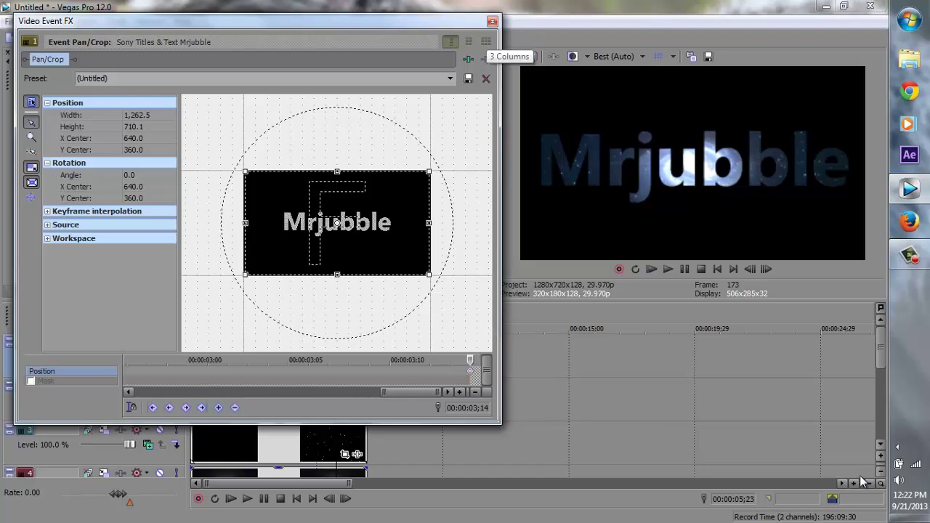
{"action": "left_click", "coordinate": [863, 481]}
Play the intro from the beginning to check the revised title zoom-out
{"action": "key", "text": "ctrl+Home"}
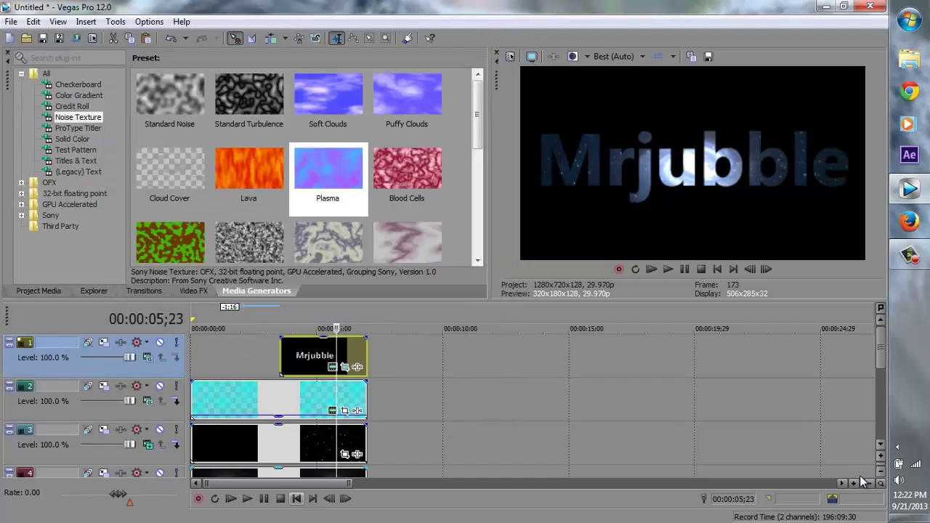
{"action": "key", "text": "alt+Right"}
{"action": "key", "text": "space"}
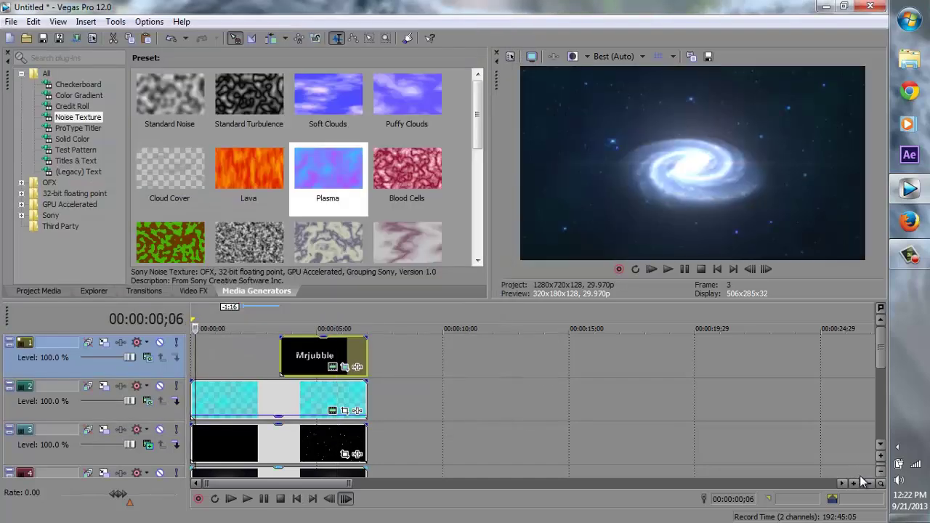